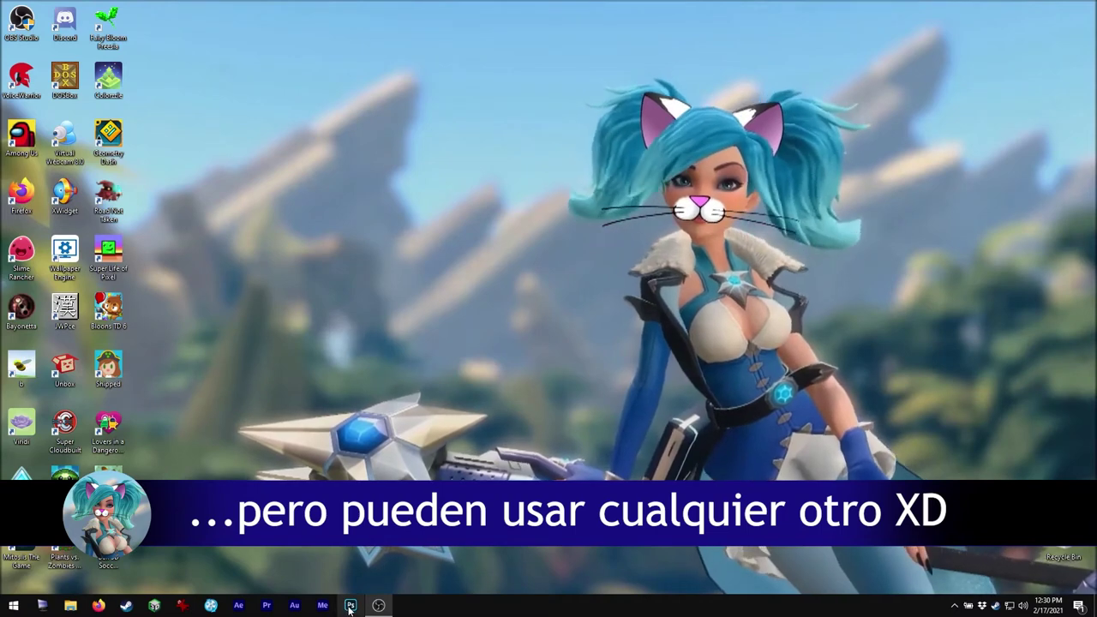
Step: Open Adobe Premiere Pro and start a new project
{"action": "left_click", "coordinate": [268, 606]}
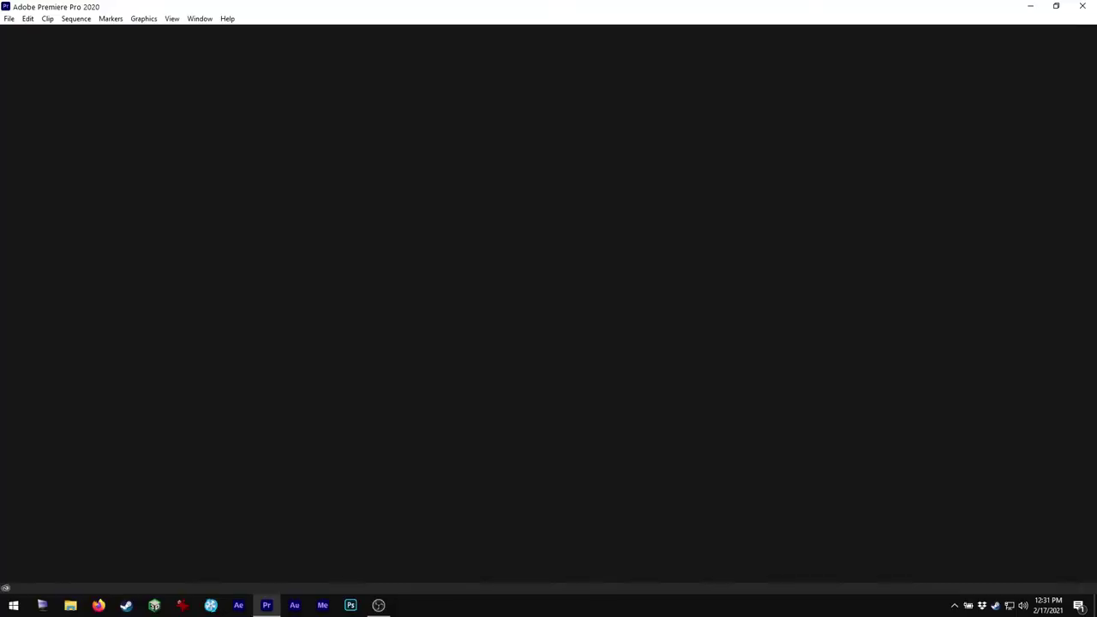
{"action": "left_click", "coordinate": [9, 18]}
{"action": "mouse_move", "coordinate": [126, 34]}
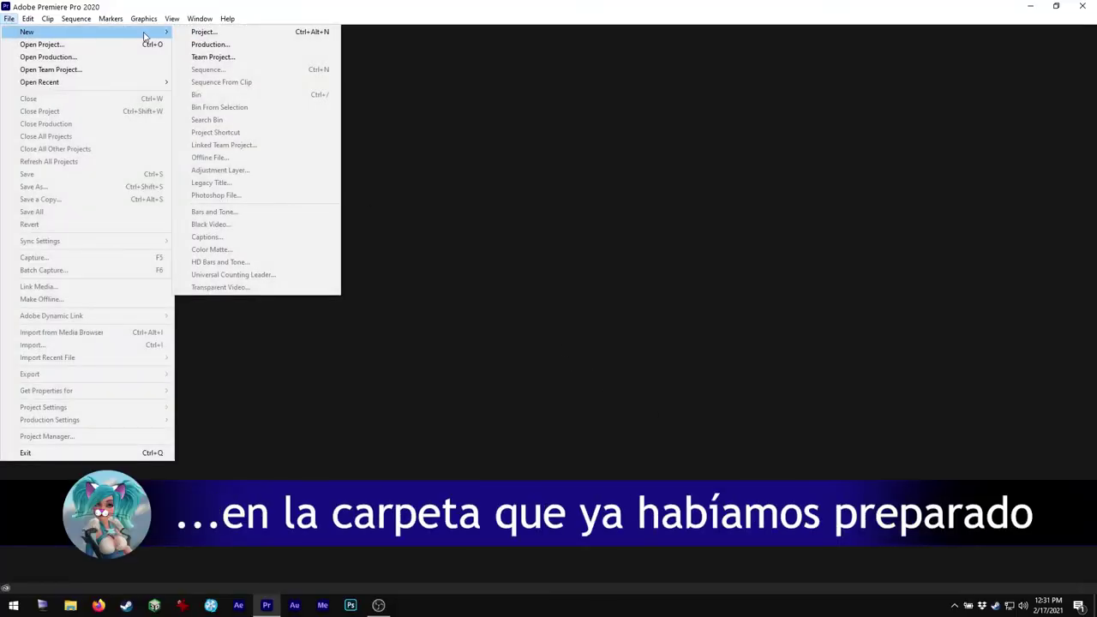
{"action": "left_click", "coordinate": [203, 32]}
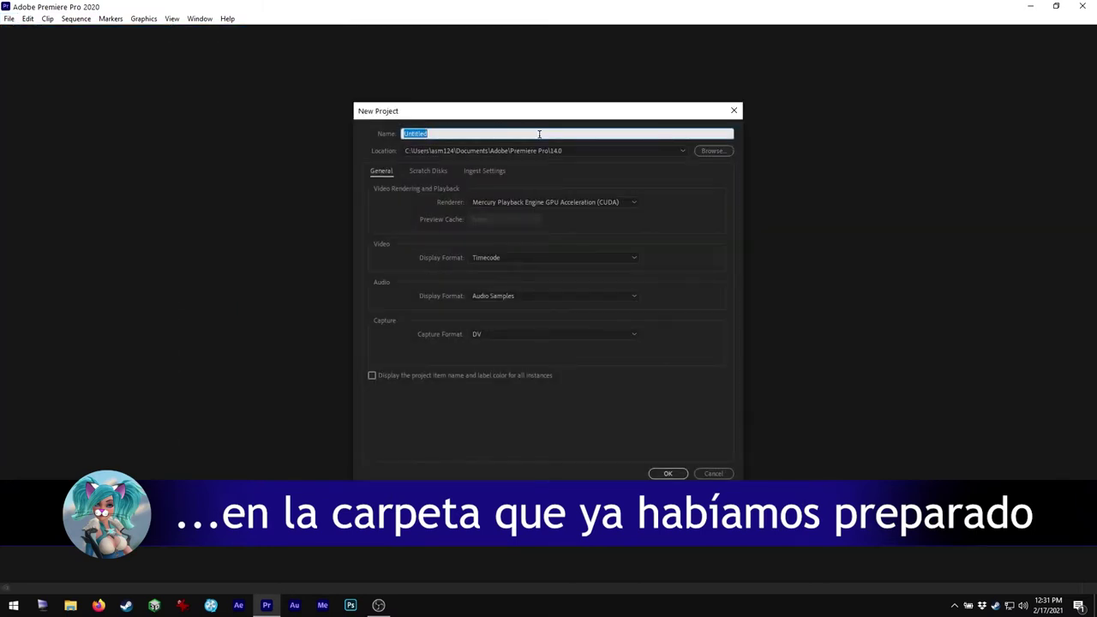
Step: Set the new project's location to the "Asmie - Stolen" folder inside Videos
{"action": "left_click", "coordinate": [701, 153]}
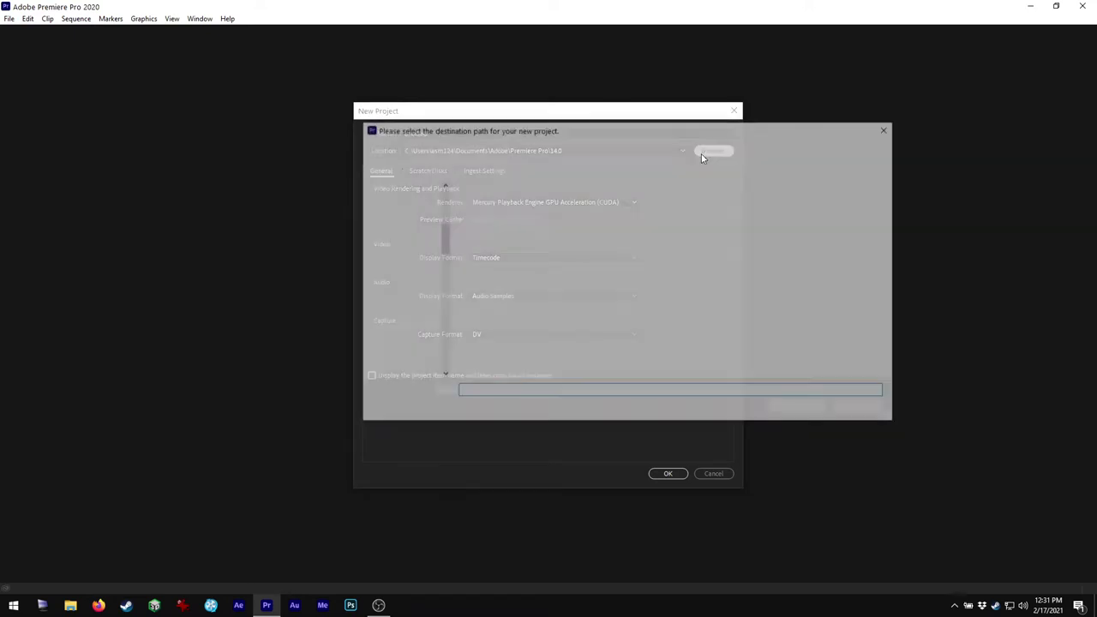
{"action": "left_click_drag", "start_coordinate": [441, 233], "coordinate": [444, 202]}
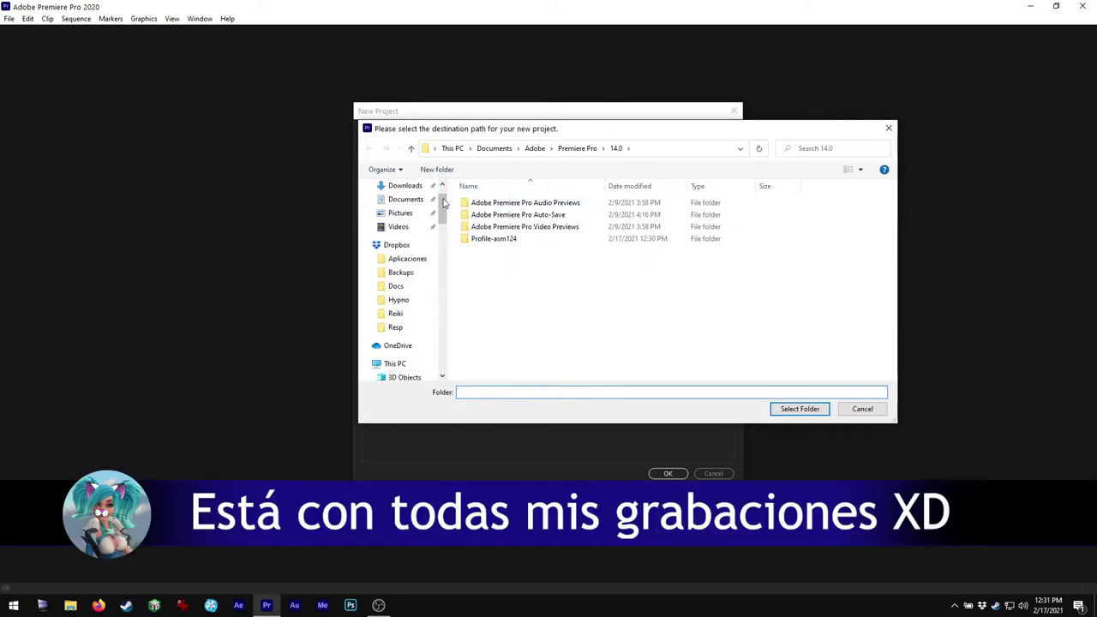
{"action": "left_click", "coordinate": [398, 228]}
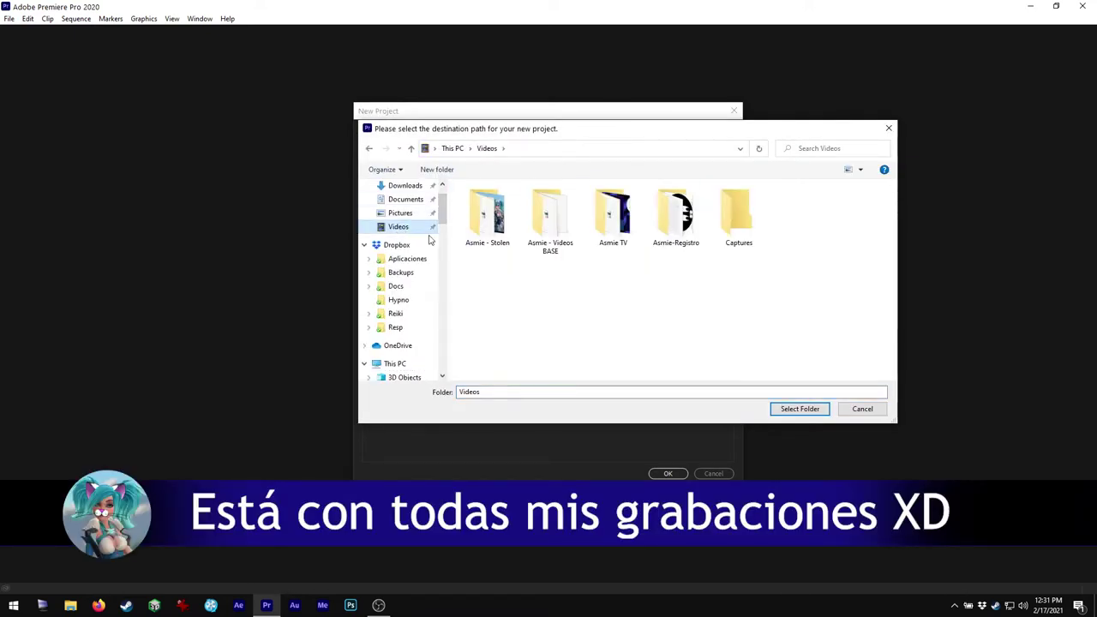
{"action": "left_click", "coordinate": [480, 230]}
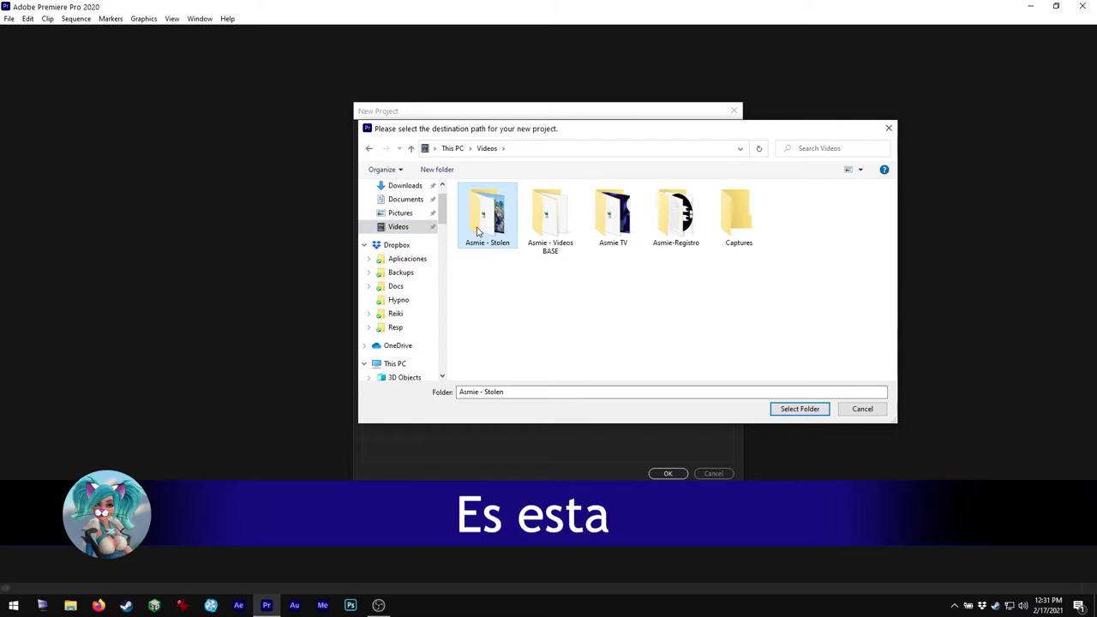
{"action": "left_click", "coordinate": [799, 409]}
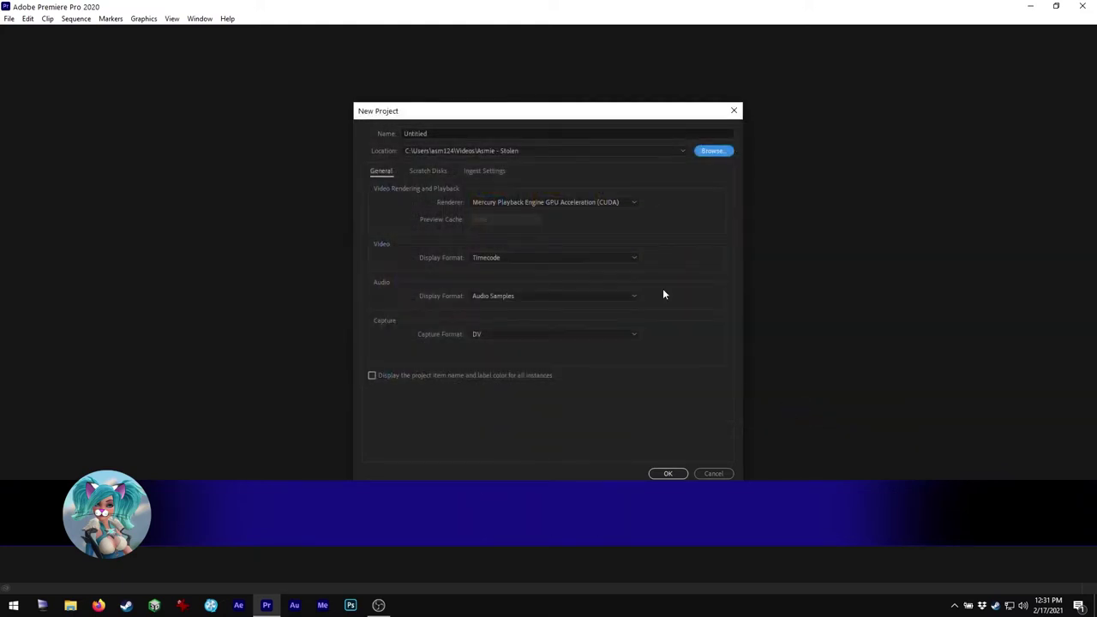
Step: Name the new project "Upload - Stolen" and create it
{"action": "left_click", "coordinate": [508, 132]}
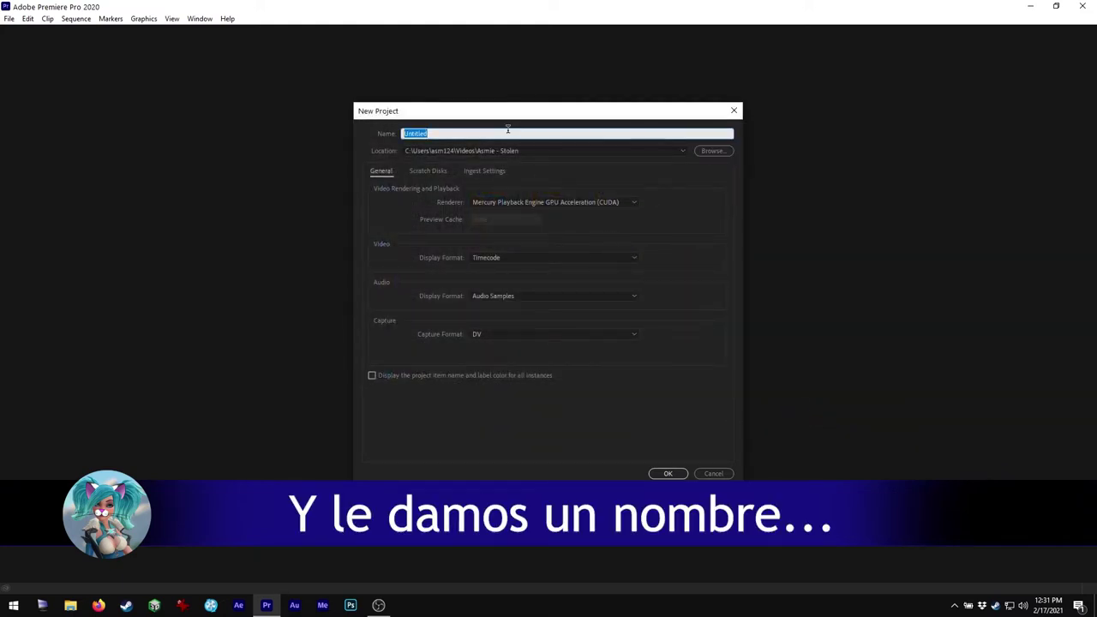
{"action": "key", "text": "BackSpace"}
{"action": "key", "text": "BackSpace"}
{"action": "key", "text": "BackSpace"}
{"action": "key", "text": "BackSpace"}
{"action": "key", "text": "BackSpace"}
{"action": "key", "text": "BackSpace"}
{"action": "key", "text": "BackSpace"}
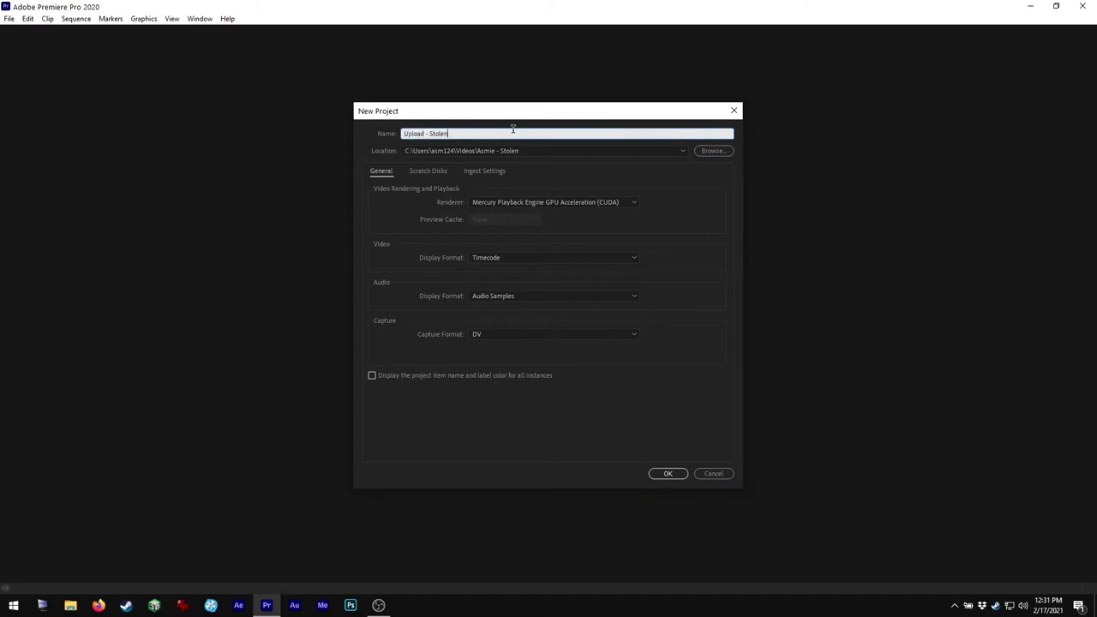
{"action": "left_click", "coordinate": [669, 474]}
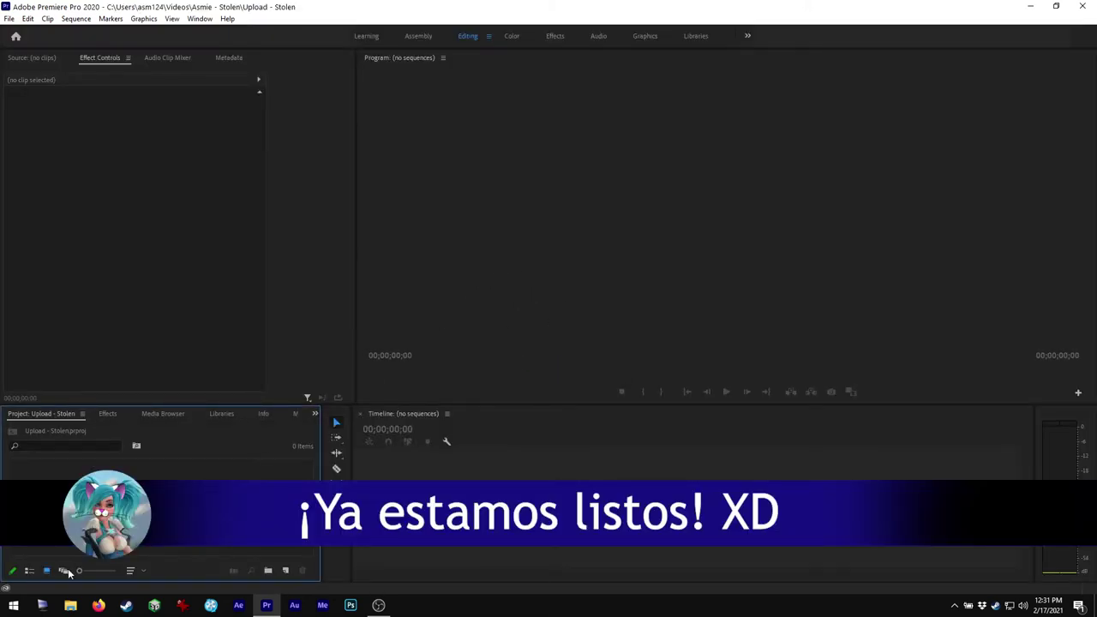
{"action": "left_click", "coordinate": [70, 607]}
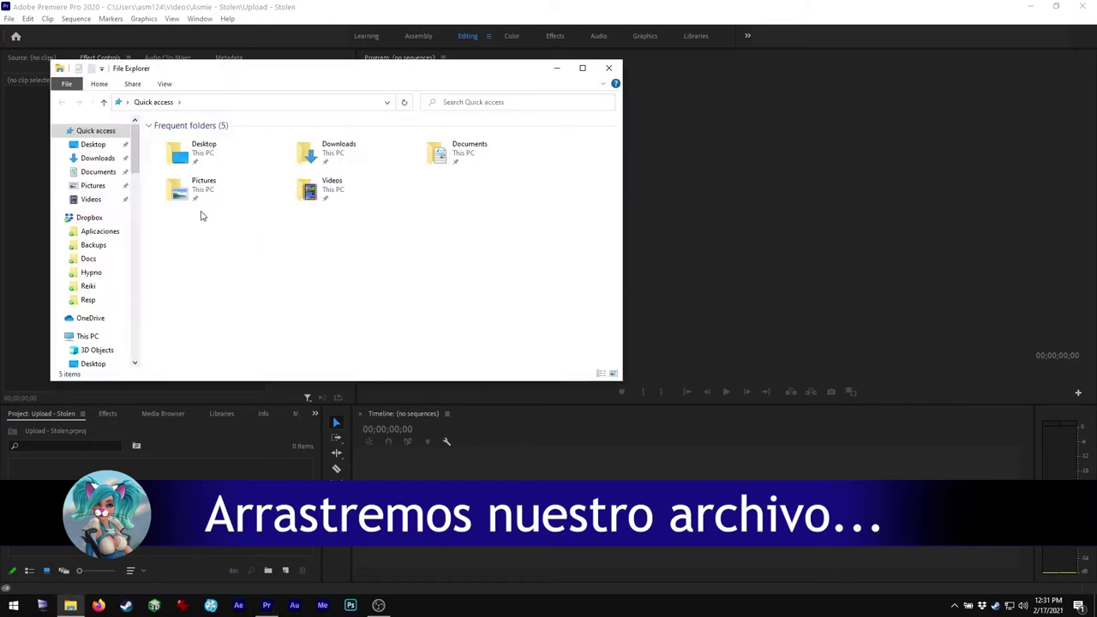
{"action": "left_click", "coordinate": [104, 200]}
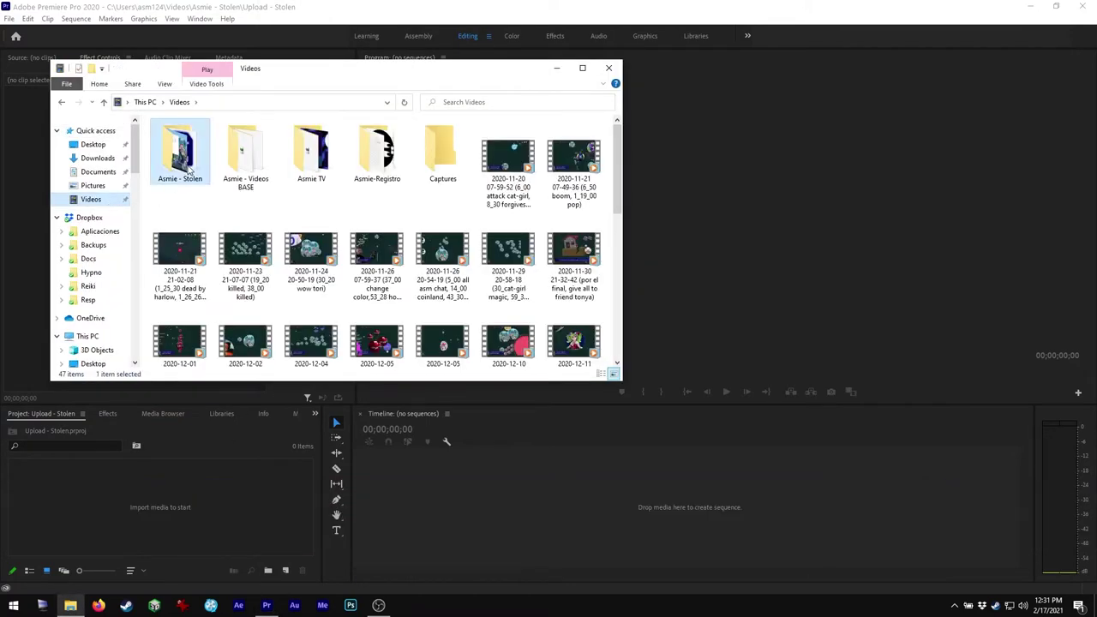
{"action": "double_click", "coordinate": [180, 155]}
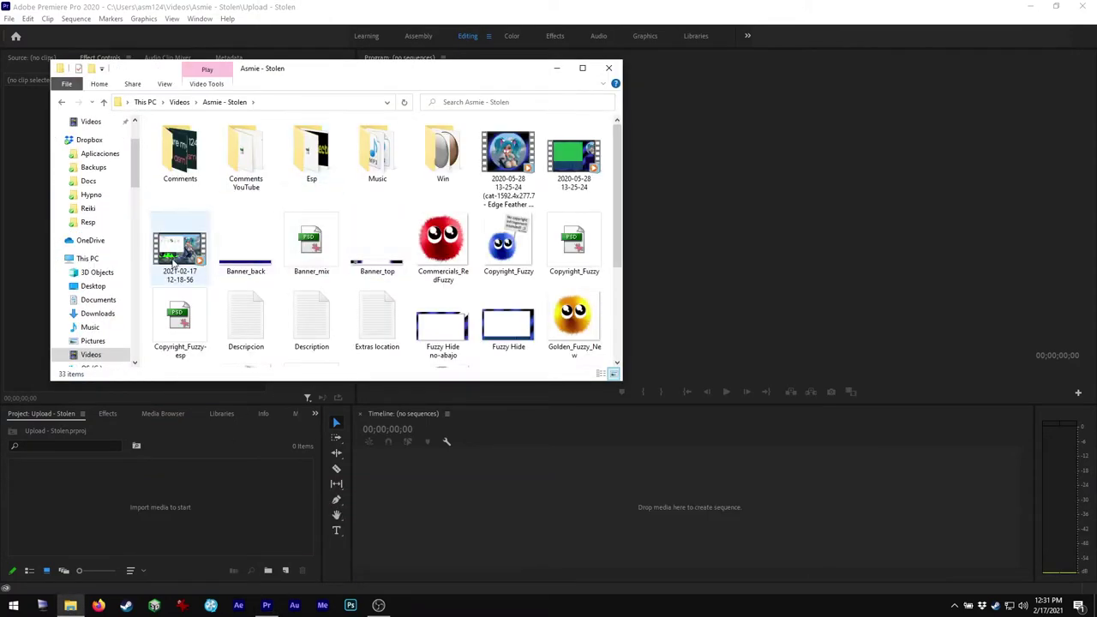
{"action": "left_click_drag", "start_coordinate": [174, 262], "coordinate": [156, 512]}
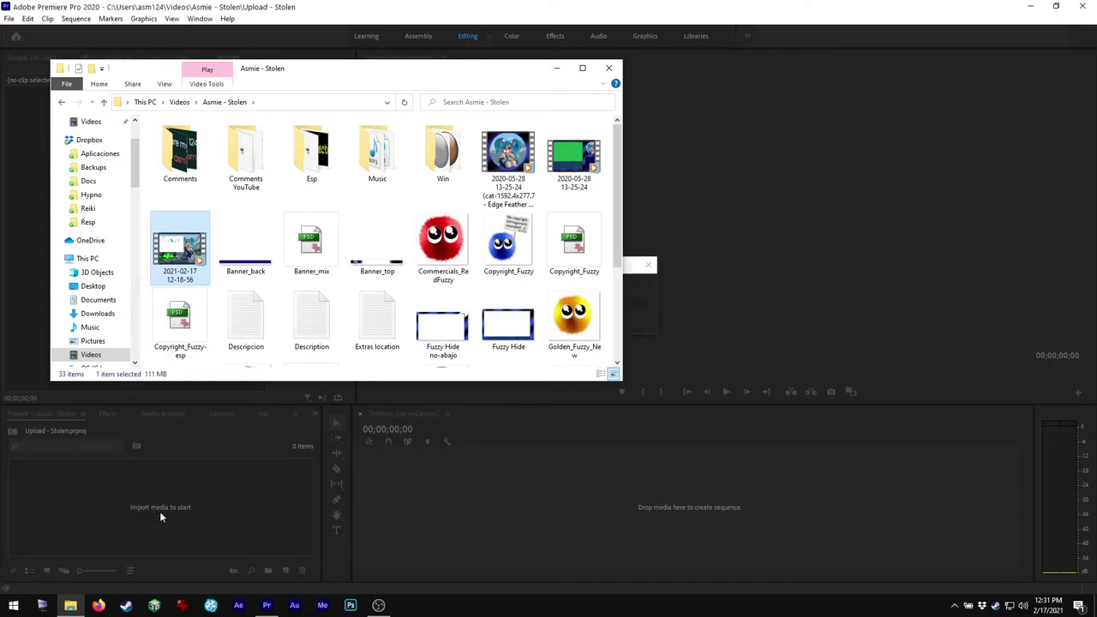
{"action": "left_click", "coordinate": [485, 17]}
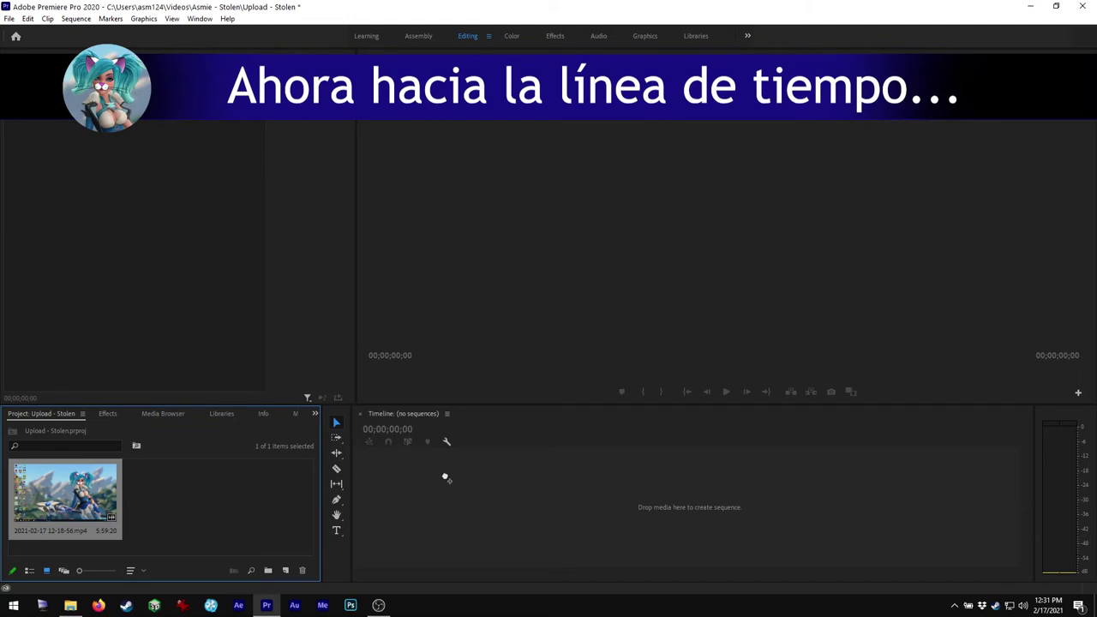
{"action": "left_click_drag", "start_coordinate": [438, 484], "coordinate": [438, 484]}
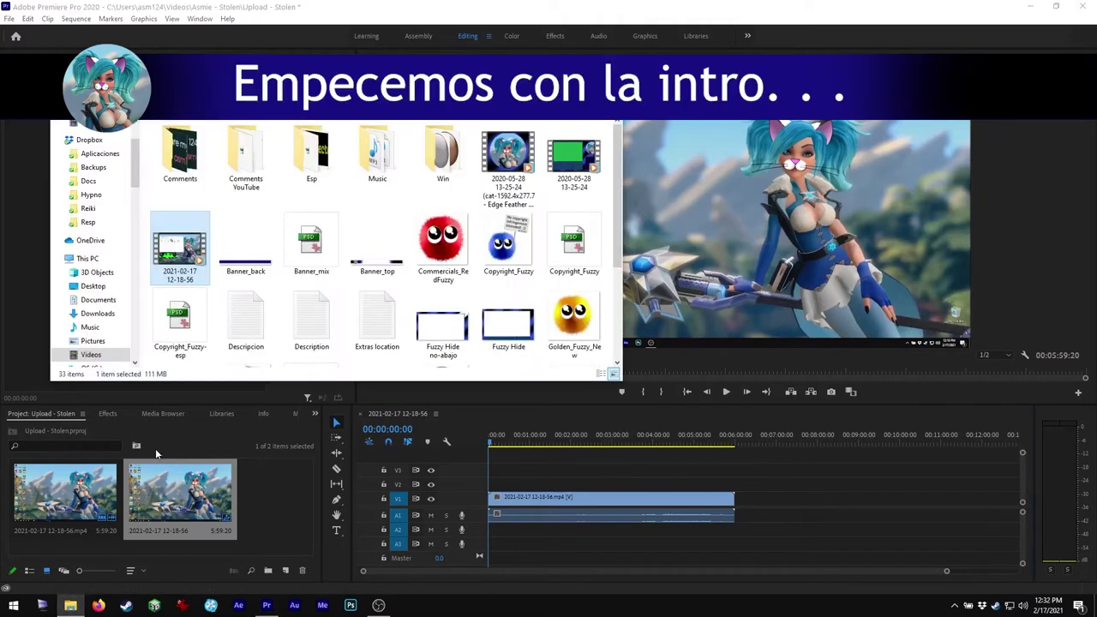
Step: Open the "Extras location" text file in Notepad and copy its intro line "Hi!, I'm asmie the cat-girl!"
{"action": "left_click", "coordinate": [382, 317]}
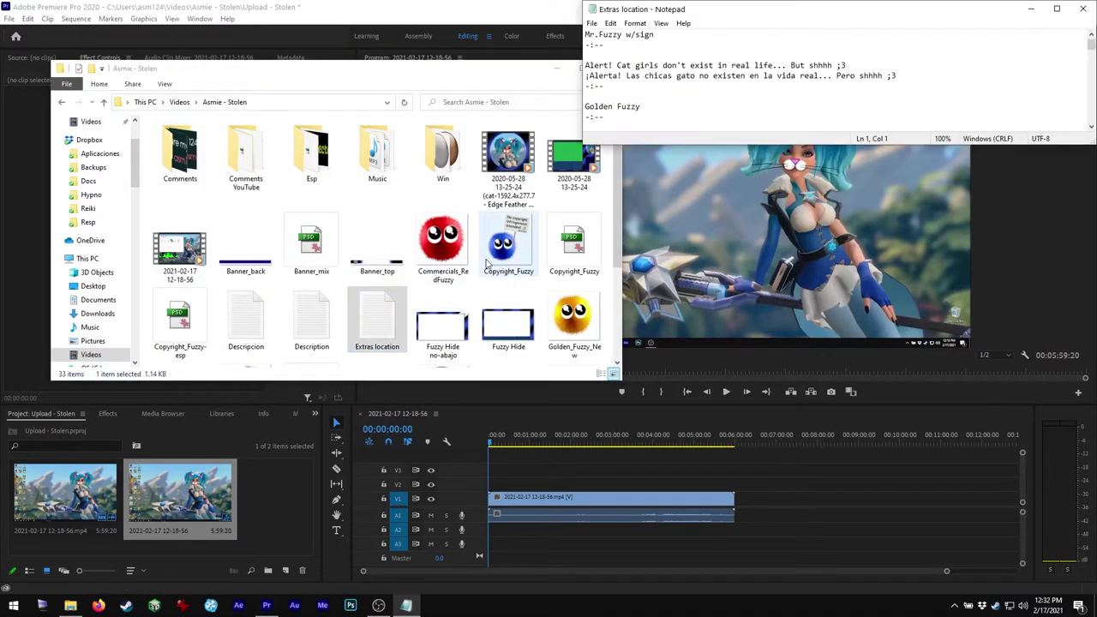
{"action": "left_click", "coordinate": [556, 77]}
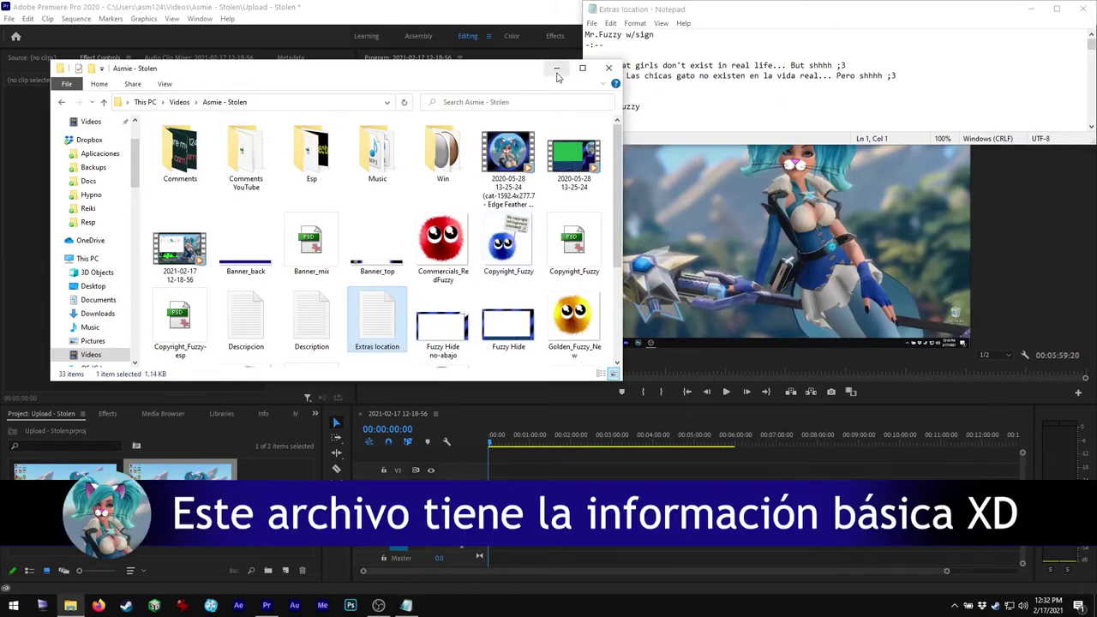
{"action": "left_click", "coordinate": [557, 69]}
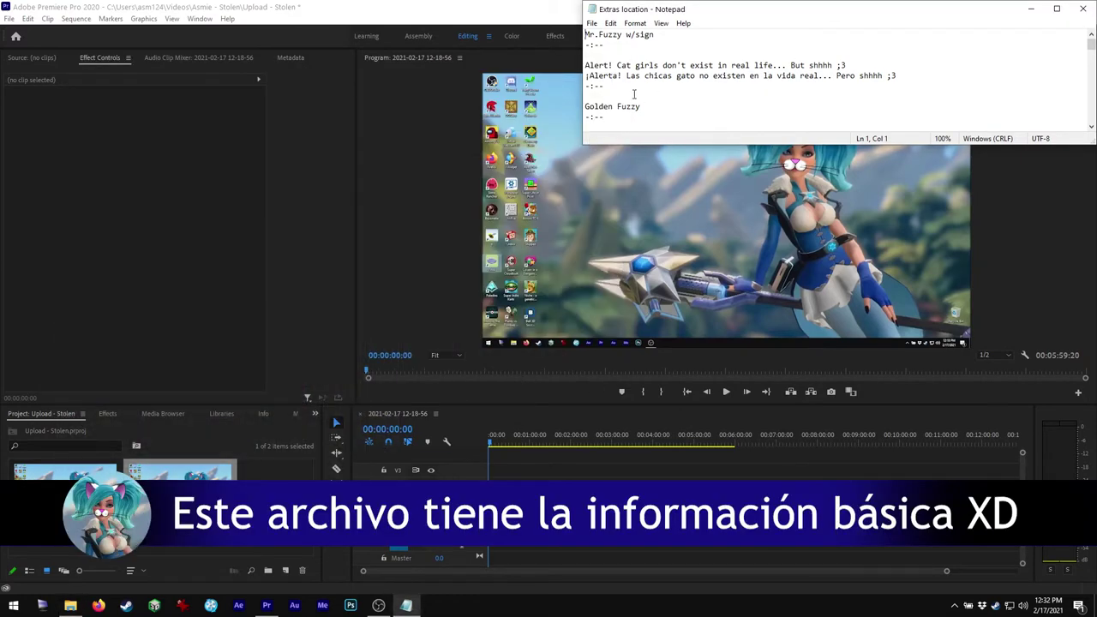
{"action": "scroll", "coordinate": [634, 95], "scroll_direction": "down", "scroll_amount": 3}
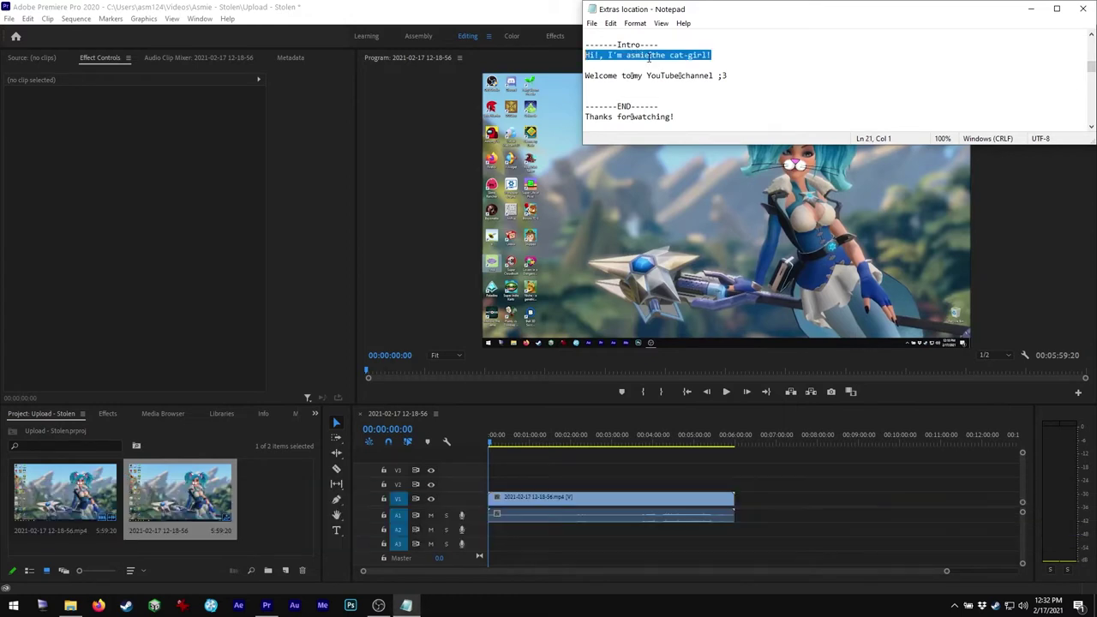
Step: Return to Premiere Pro and make sure the video clip starts at the very beginning of the sequence
{"action": "left_click", "coordinate": [504, 447]}
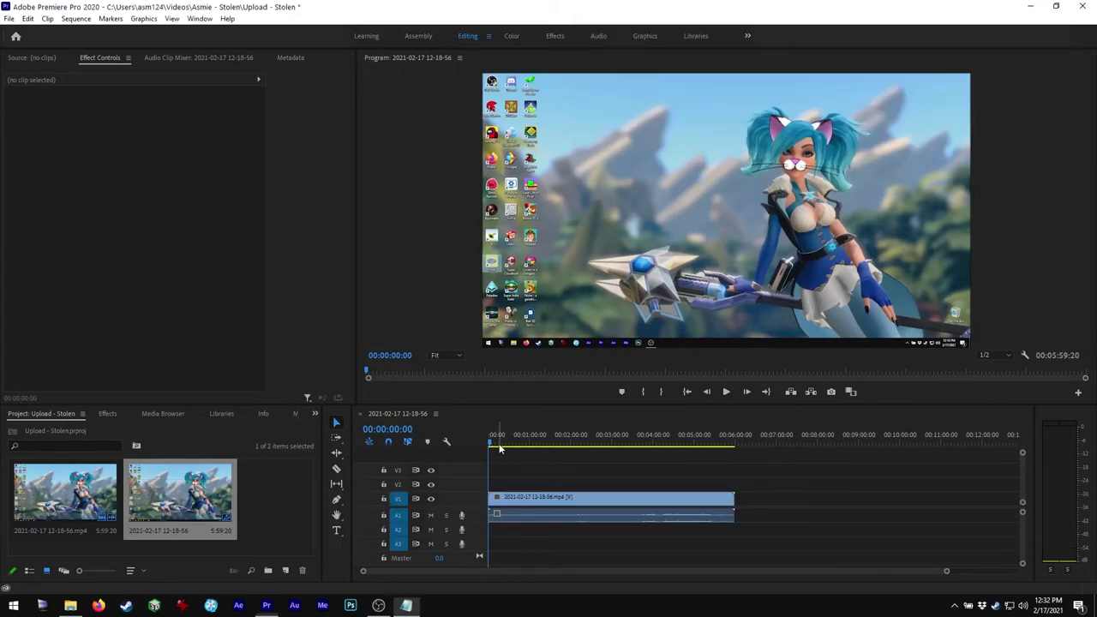
{"action": "left_click_drag", "start_coordinate": [946, 573], "coordinate": [719, 567]}
{"action": "key", "text": "Home"}
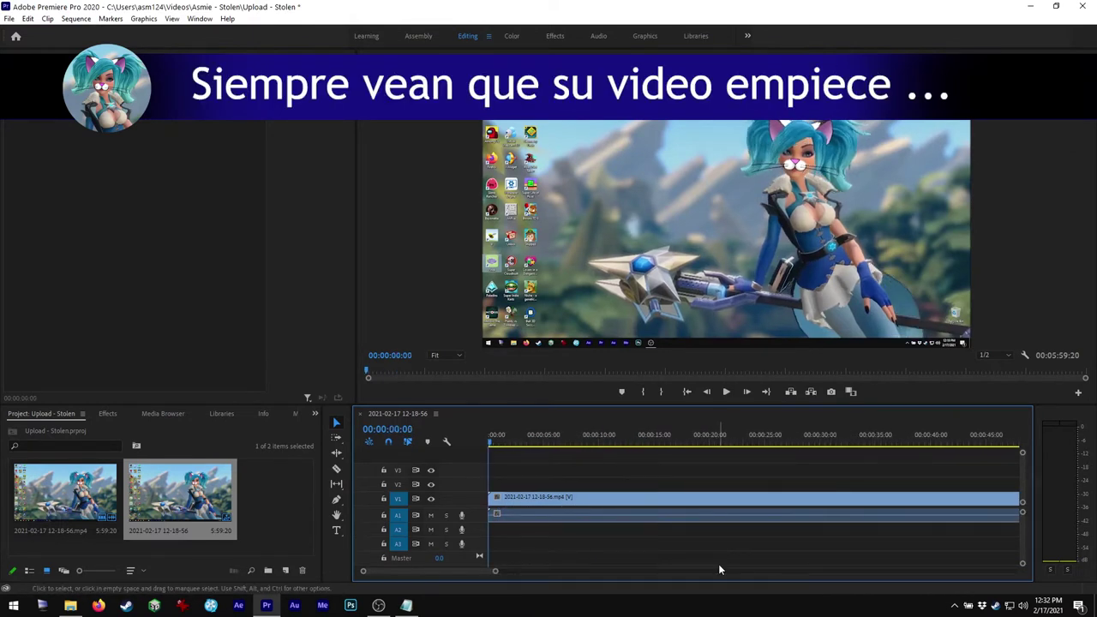
{"action": "mouse_move", "coordinate": [520, 498]}
{"action": "left_mouse_down"}
{"action": "mouse_move", "coordinate": [561, 503]}
{"action": "mouse_move", "coordinate": [508, 486]}
{"action": "left_mouse_up"}
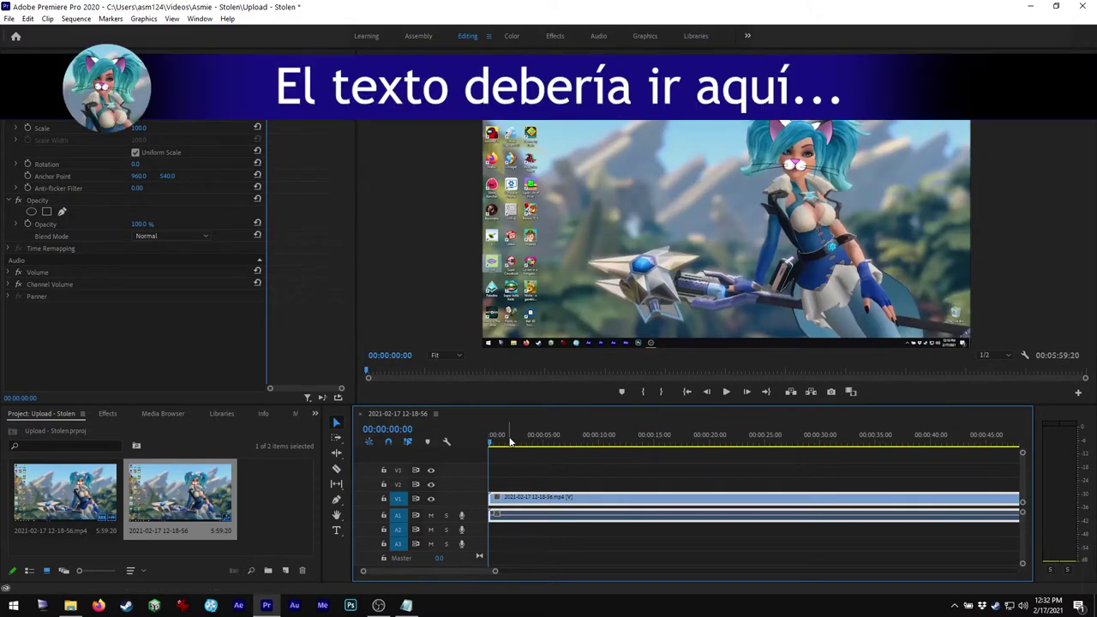
Step: Add a text graphic reading "Hi!, I'm asmie the cat-girl!" at 00:00:00:22, in the upper area of the video frame
{"action": "left_click_drag", "start_coordinate": [498, 442], "coordinate": [503, 445]}
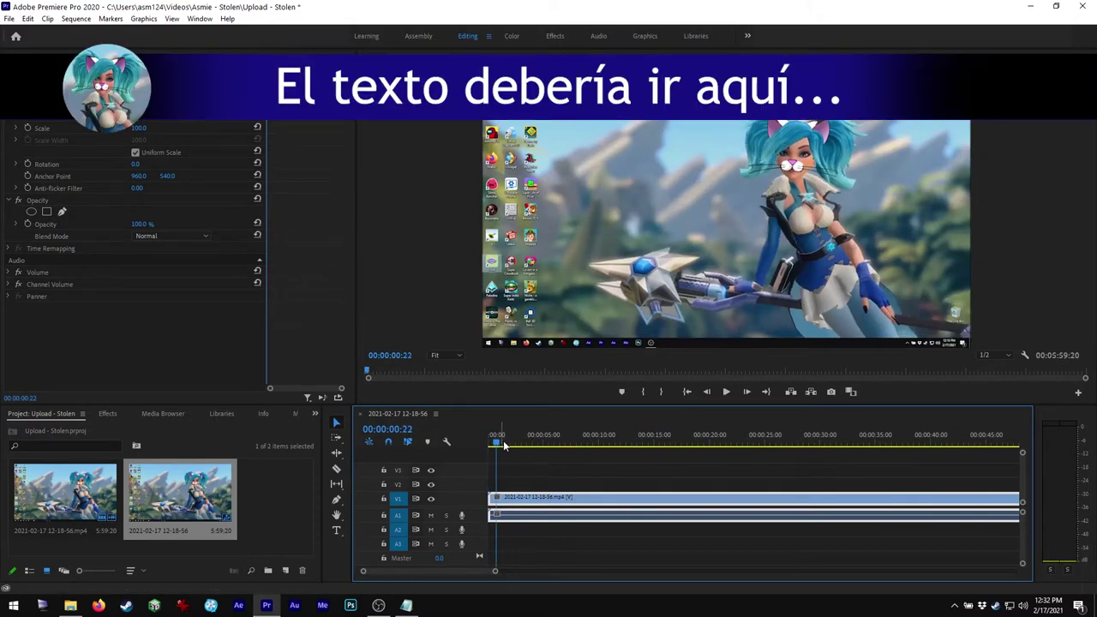
{"action": "key", "text": "t"}
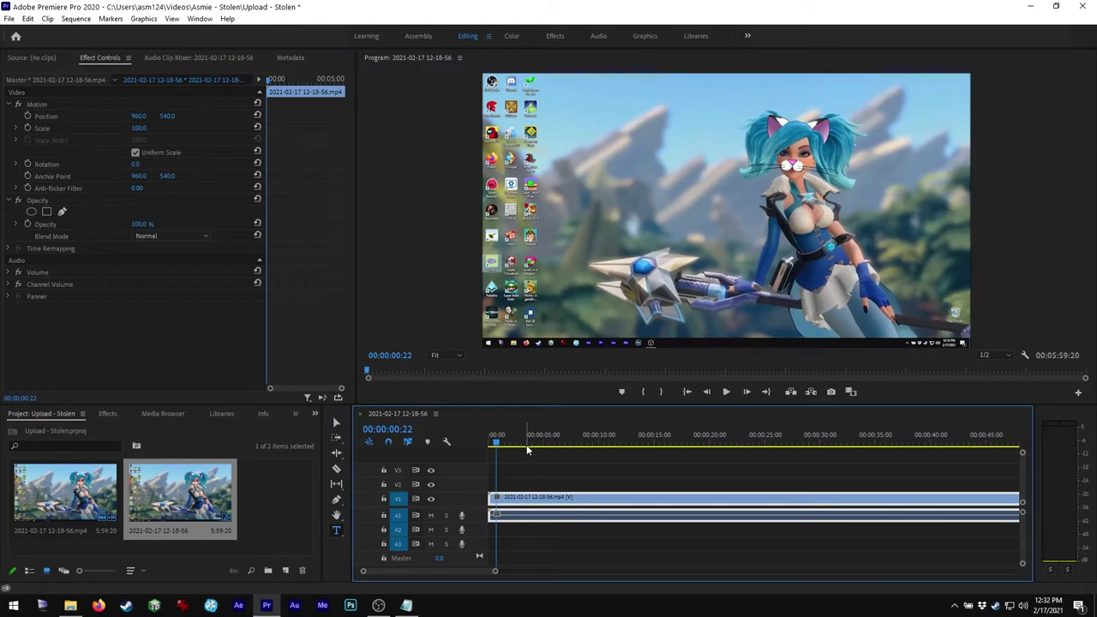
{"action": "left_click", "coordinate": [553, 137]}
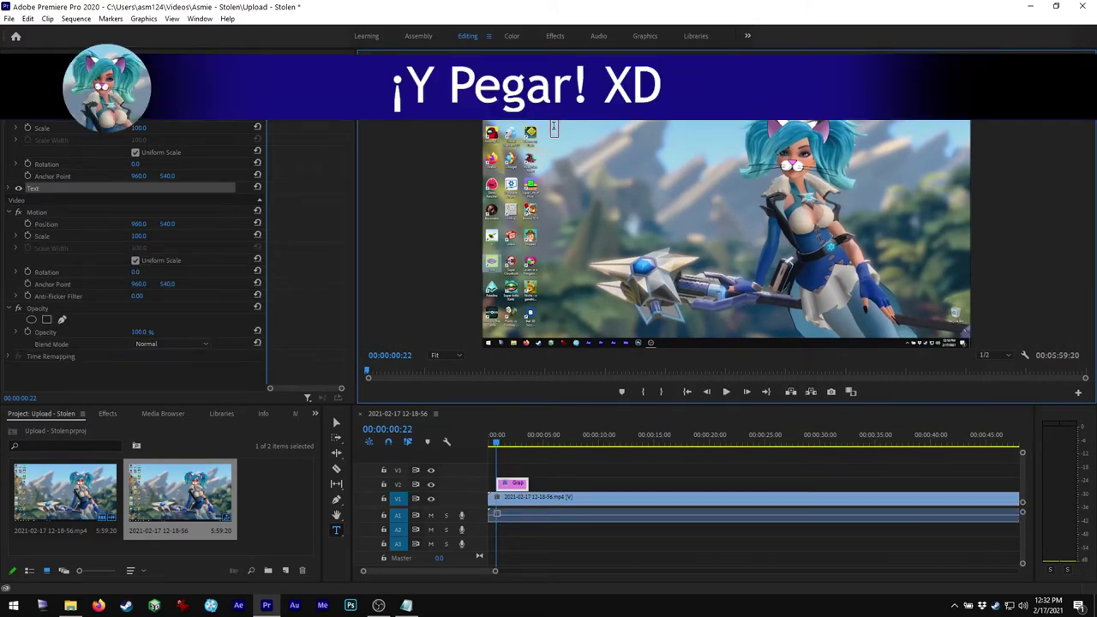
{"action": "type", "text": "Hi!, I'm asmie the cat-girl!"}
Step: Change the font of the whole intro text to Trebuchet MS Regular
{"action": "left_click_drag", "start_coordinate": [693, 156], "coordinate": [548, 125]}
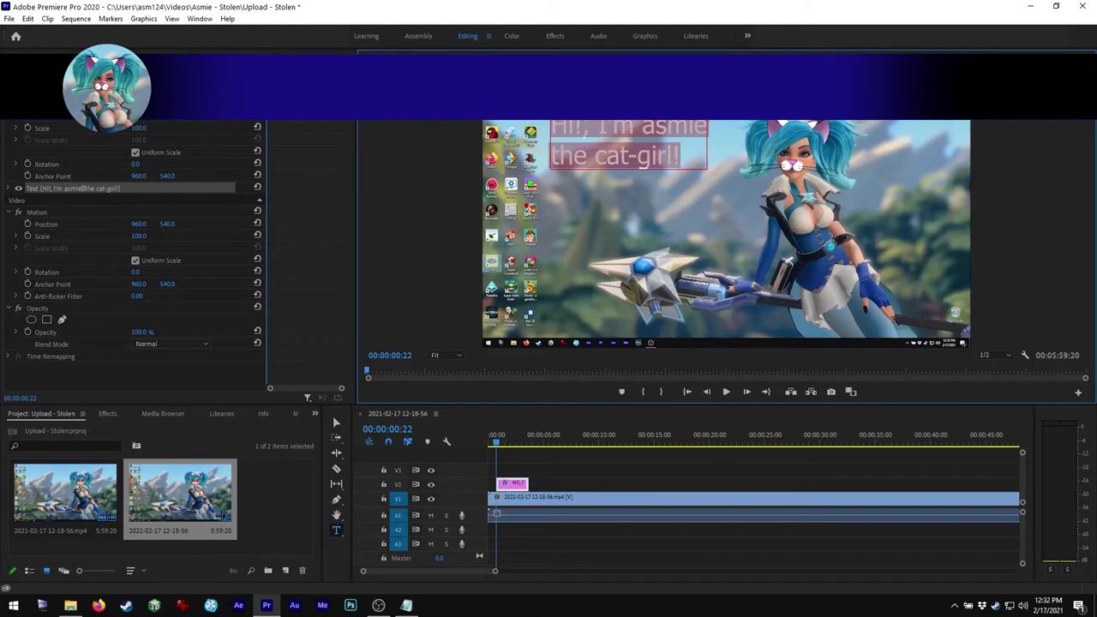
{"action": "left_click", "coordinate": [8, 189]}
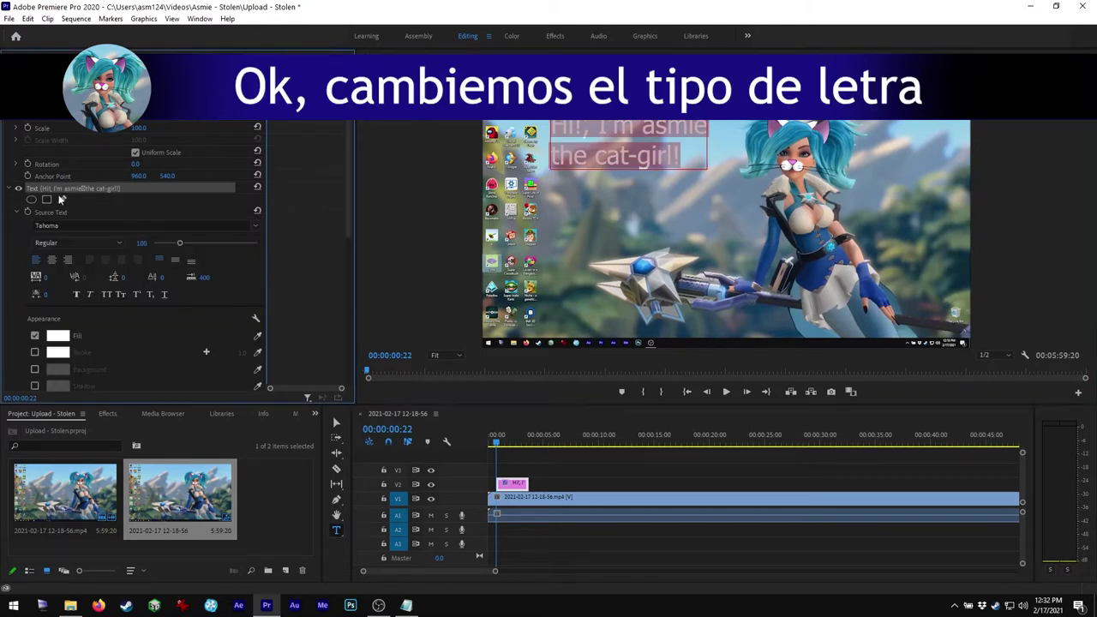
{"action": "left_click", "coordinate": [76, 224]}
{"action": "type", "text": "tre"}
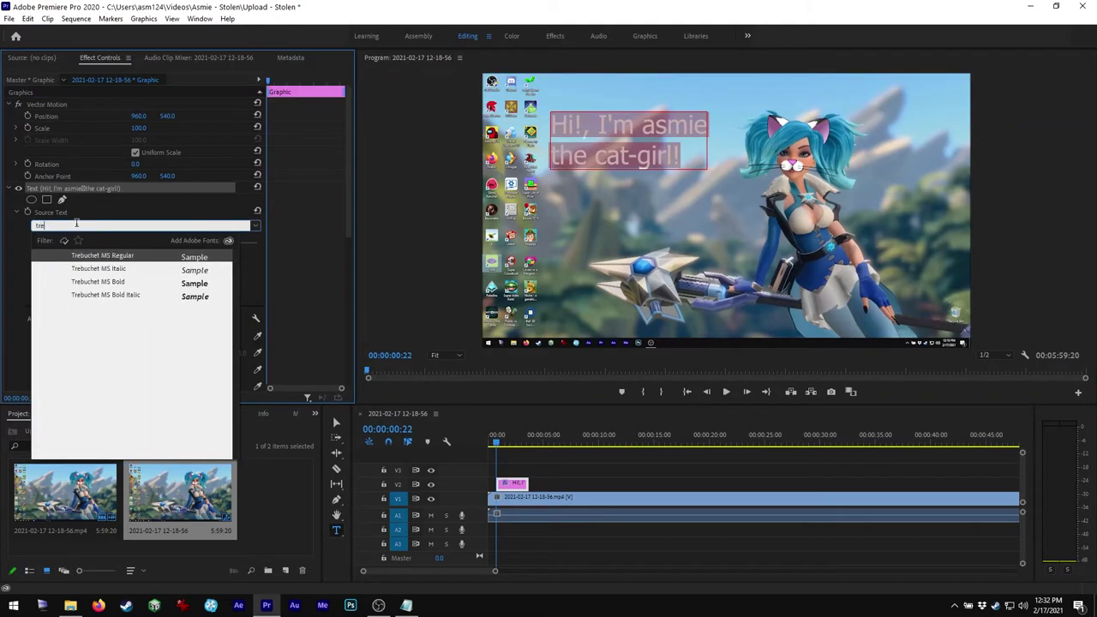
{"action": "left_click", "coordinate": [99, 258]}
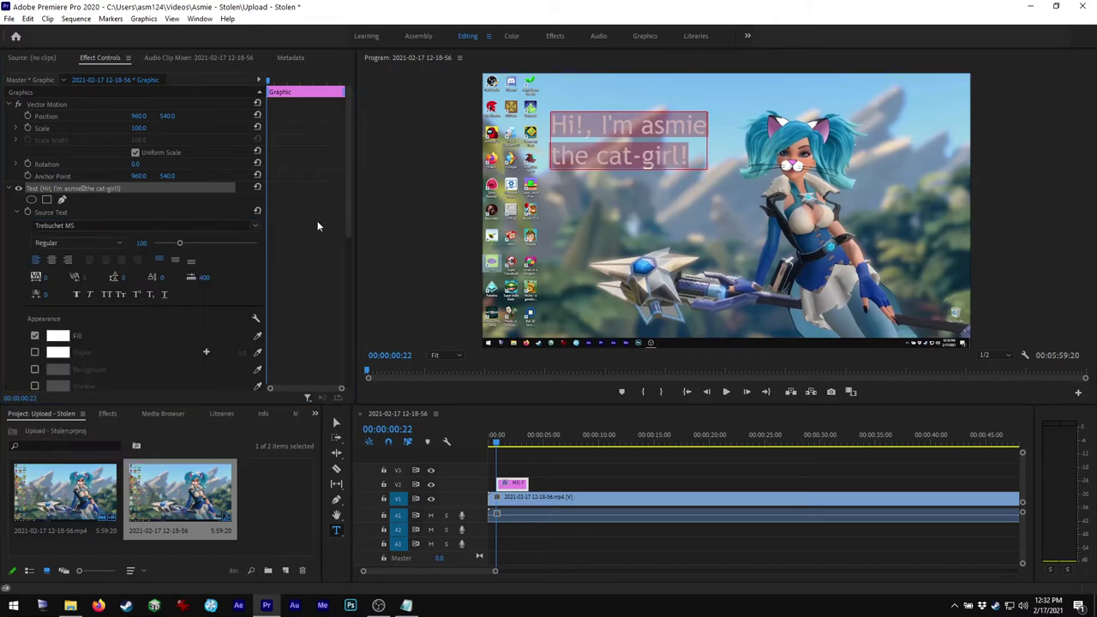
Step: Move the intro text slightly down and to the left in the video frame
{"action": "left_click", "coordinate": [504, 444]}
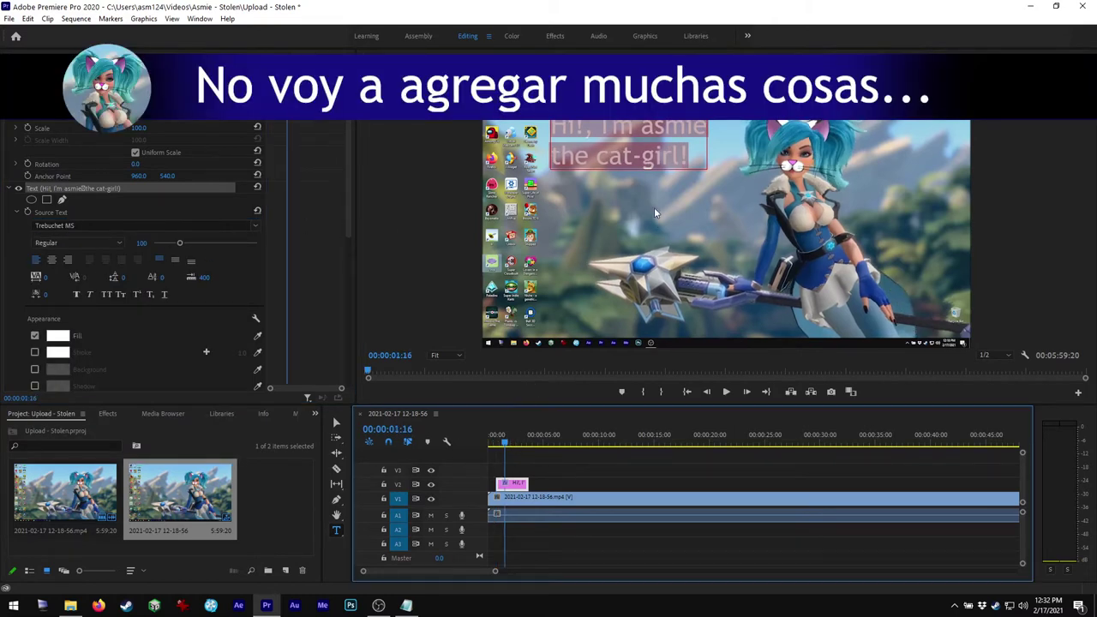
{"action": "key", "text": "v"}
{"action": "left_click_drag", "start_coordinate": [630, 132], "coordinate": [626, 148]}
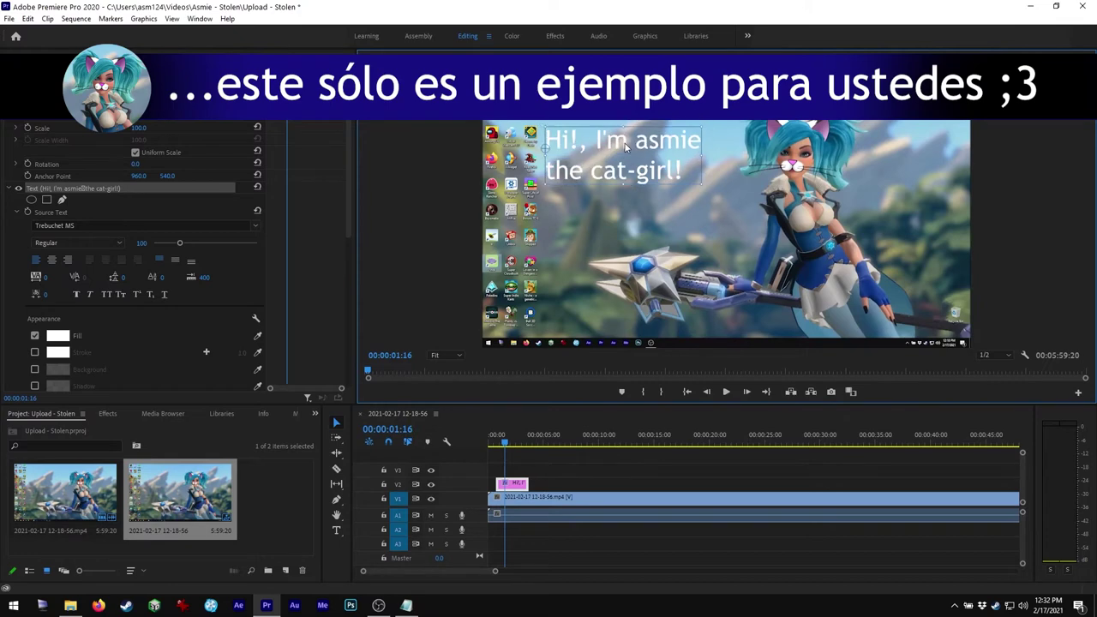
Step: Copy the intro text graphic and paste the duplicate on track V2 at 00:00:04:10, with V1 untargeted
{"action": "left_click", "coordinate": [518, 440]}
{"action": "right_click", "coordinate": [513, 487]}
{"action": "left_click", "coordinate": [557, 383]}
{"action": "left_click", "coordinate": [573, 359]}
{"action": "left_click", "coordinate": [536, 443]}
{"action": "left_click", "coordinate": [395, 502]}
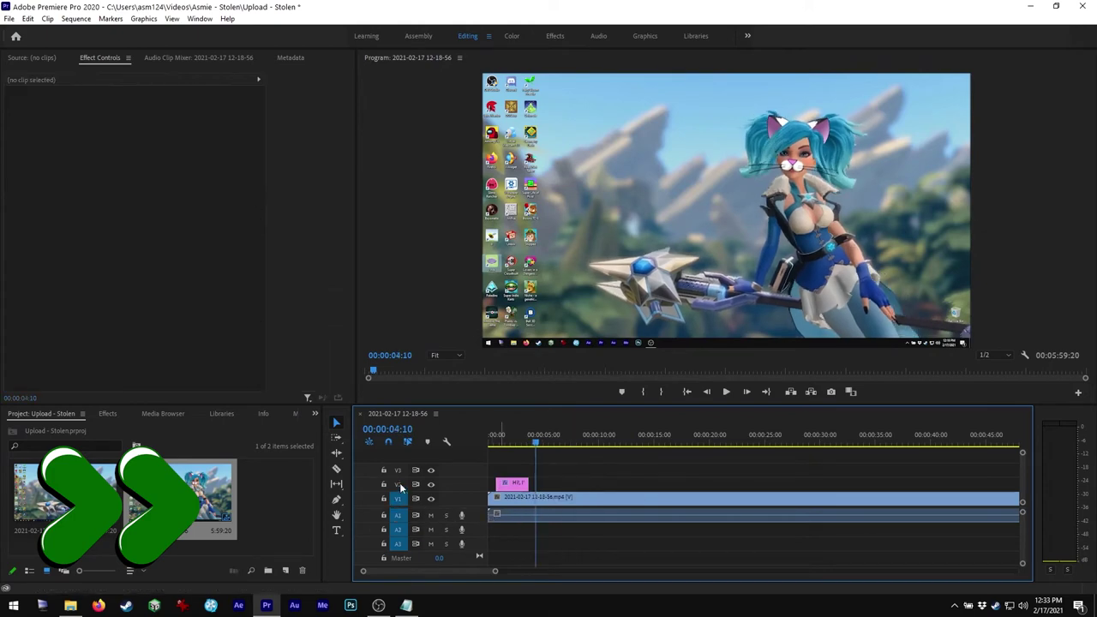
{"action": "left_click", "coordinate": [398, 485]}
{"action": "key", "text": "ctrl+v"}
Step: Copy the welcome line from the Notepad file and replace the duplicated graphic's text with "Welcome to my YouTube channel ;3"
{"action": "left_click", "coordinate": [549, 441]}
{"action": "key", "text": "alt+Tab"}
{"action": "left_click_drag", "start_coordinate": [726, 75], "coordinate": [587, 75]}
{"action": "left_click", "coordinate": [558, 438]}
{"action": "double_click", "coordinate": [643, 159]}
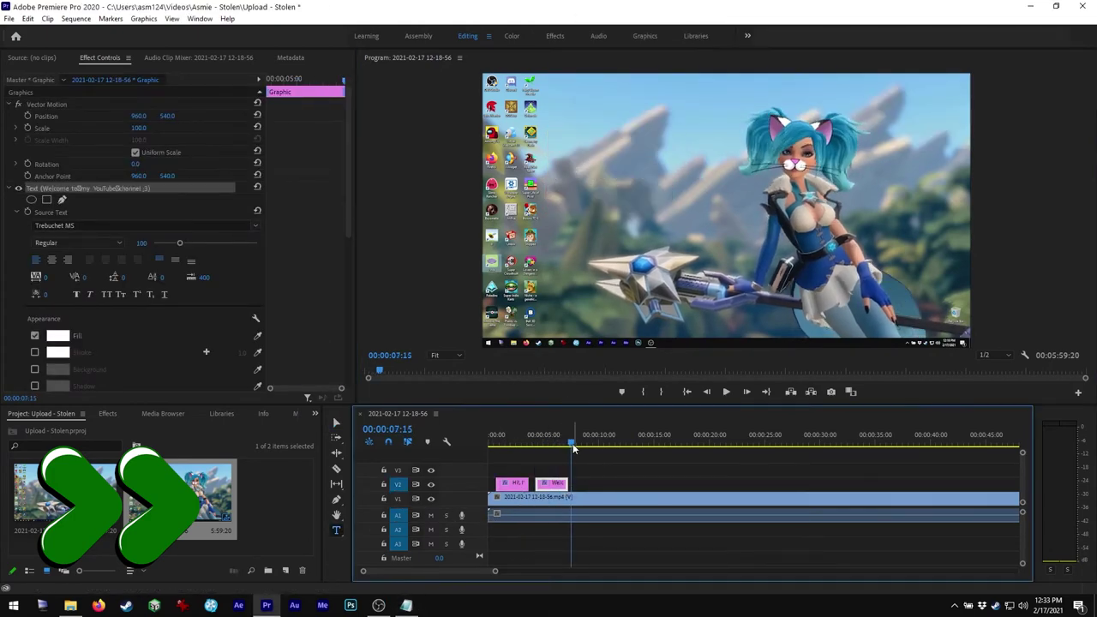
Step: Space out the intro graphics on V2 and set the third graphic's text to "Today we have a Stealth game!"
{"action": "scroll", "coordinate": [540, 466], "scroll_direction": "up", "scroll_amount": 2}
{"action": "left_click_drag", "start_coordinate": [547, 482], "coordinate": [543, 482]}
{"action": "left_click", "coordinate": [590, 441]}
{"action": "left_click_drag", "start_coordinate": [630, 483], "coordinate": [625, 483]}
{"action": "left_click", "coordinate": [678, 440]}
{"action": "left_click_drag", "start_coordinate": [706, 484], "coordinate": [703, 483]}
{"action": "double_click", "coordinate": [615, 187]}
{"action": "type", "text": "Today we have a Stealth game!"}
Step: Paste the text graphic on V2 near the end of the recording, at about 00:05:53, with the text "Thanks for watching!"
{"action": "left_click", "coordinate": [762, 436]}
{"action": "left_click_drag", "start_coordinate": [447, 571], "coordinate": [637, 572]}
{"action": "left_click_drag", "start_coordinate": [563, 571], "coordinate": [676, 573]}
{"action": "left_click_drag", "start_coordinate": [825, 440], "coordinate": [840, 445]}
{"action": "left_click_drag", "start_coordinate": [480, 577], "coordinate": [566, 572]}
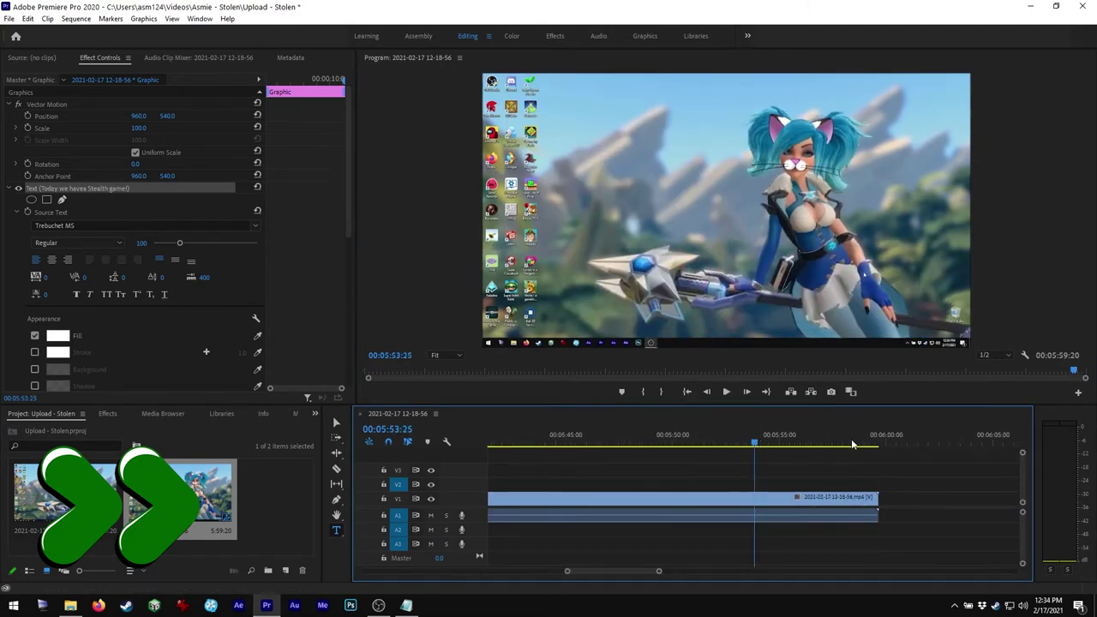
{"action": "key", "text": "ctrl+v"}
{"action": "left_click", "coordinate": [781, 441]}
{"action": "left_click", "coordinate": [407, 605]}
{"action": "scroll", "coordinate": [746, 108], "scroll_direction": "down", "scroll_amount": 1}
{"action": "left_click_drag", "start_coordinate": [586, 86], "coordinate": [675, 86]}
{"action": "left_click", "coordinate": [612, 172]}
{"action": "type", "text": "Thanks for watching!"}
Step: Duplicate the "Today we have a Stealth game!" graphic on V2 so the copy starts at about 00:00:11
{"action": "left_click", "coordinate": [825, 440]}
{"action": "left_click_drag", "start_coordinate": [569, 572], "coordinate": [364, 572]}
{"action": "left_click", "coordinate": [535, 443]}
{"action": "left_click_drag", "start_coordinate": [538, 445], "coordinate": [565, 443]}
{"action": "left_click_drag", "start_coordinate": [737, 572], "coordinate": [536, 572]}
{"action": "left_click_drag", "start_coordinate": [549, 484], "coordinate": [572, 484], "text": "alt"}
{"action": "left_click", "coordinate": [572, 442]}
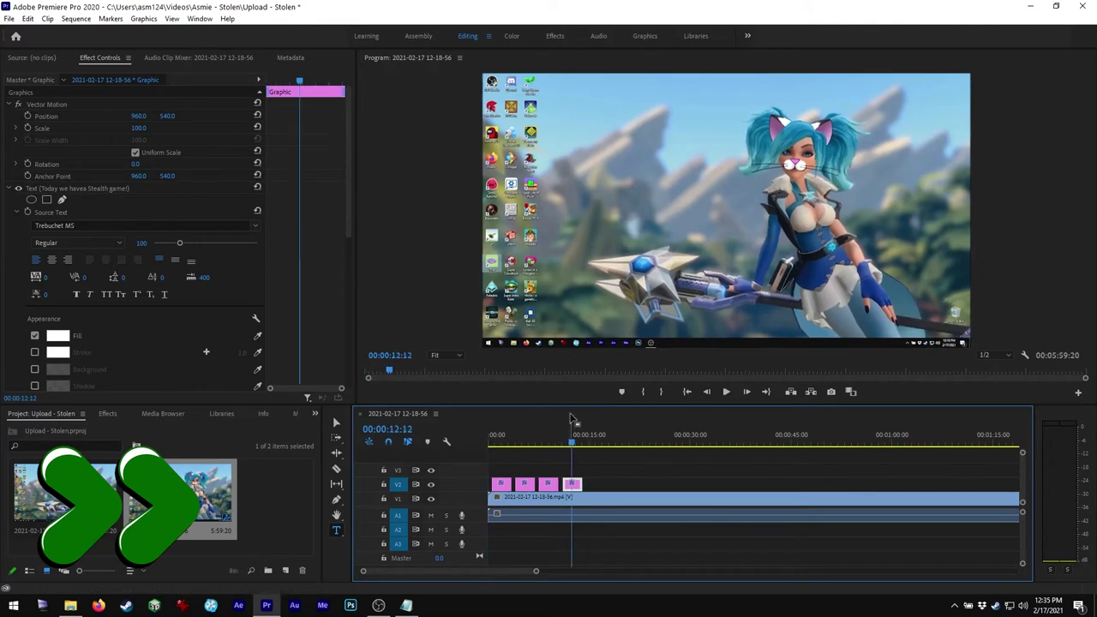
Step: Replace the fourth intro graphic's text with "Ok, let's start Stolen" on two lines
{"action": "left_click", "coordinate": [623, 175]}
{"action": "key", "text": "ctrl+a"}
{"action": "type", "text": "O"}
{"action": "key", "text": "BackSpace"}
{"action": "key", "text": "BackSpace"}
{"action": "key", "text": "BackSpace"}
{"action": "key", "text": "BackSpace"}
{"action": "key", "text": "BackSpace"}
{"action": "key", "text": "BackSpace"}
{"action": "key", "text": "BackSpace"}
{"action": "key", "text": "BackSpace"}
{"action": "key", "text": "BackSpace"}
{"action": "key", "text": "BackSpace"}
{"action": "key", "text": "BackSpace"}
{"action": "key", "text": "BackSpace"}
{"action": "key", "text": "BackSpace"}
{"action": "type", "text": "start"}
{"action": "key", "text": "Return"}
{"action": "type", "text": "Stolen"}
Step: Split the V1 recording, delete the unneeded footage after the intro texts, and move the remaining clip back to close the gap
{"action": "left_click_drag", "start_coordinate": [643, 444], "coordinate": [781, 444]}
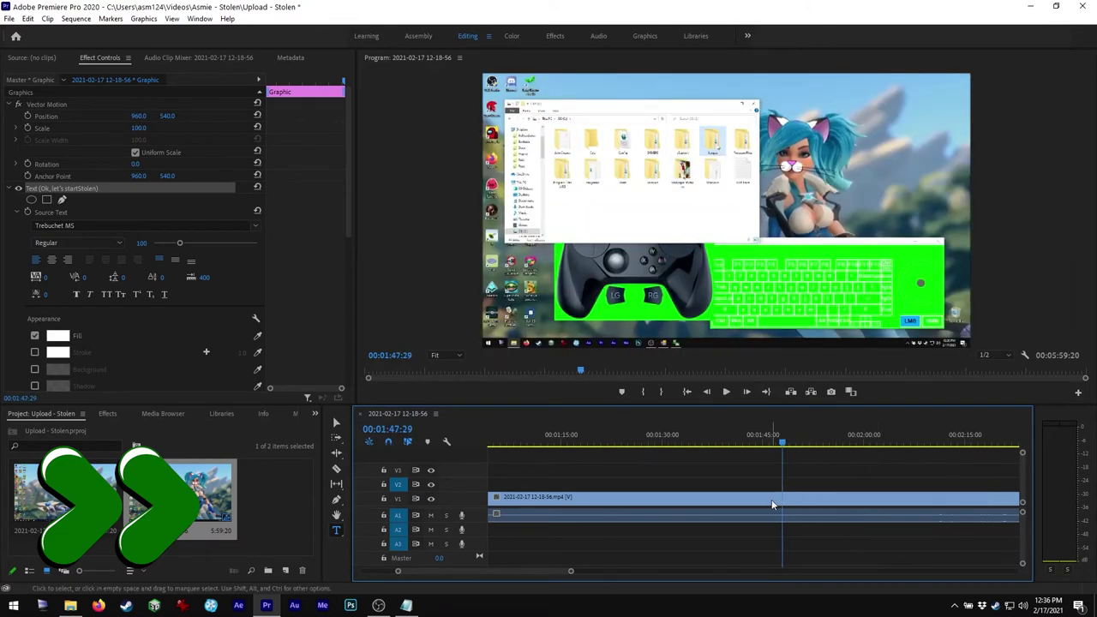
{"action": "key", "text": "ctrl+k"}
{"action": "left_click", "coordinate": [774, 504]}
{"action": "key", "text": "Delete"}
{"action": "left_click_drag", "start_coordinate": [571, 571], "coordinate": [699, 571]}
{"action": "key", "text": "ctrl+z"}
{"action": "left_click", "coordinate": [519, 440]}
{"action": "key", "text": "ctrl+k"}
{"action": "left_click", "coordinate": [591, 501]}
{"action": "key", "text": "Delete"}
{"action": "left_click_drag", "start_coordinate": [943, 501], "coordinate": [763, 501]}
Step: Fine-tune the remaining clip's position on V1 so it directly follows the intro clip at about 00:00:15
{"action": "key", "text": "equal"}
{"action": "key", "text": "equal"}
{"action": "key", "text": "equal"}
{"action": "left_click", "coordinate": [644, 440]}
{"action": "key", "text": "equal"}
{"action": "key", "text": "equal"}
{"action": "key", "text": "equal"}
{"action": "key", "text": "equal"}
{"action": "left_click_drag", "start_coordinate": [930, 501], "coordinate": [949, 501]}
{"action": "key", "text": "space"}
{"action": "key", "text": "space"}
{"action": "key", "text": "minus"}
{"action": "left_click", "coordinate": [691, 441]}
{"action": "left_click_drag", "start_coordinate": [719, 501], "coordinate": [707, 501]}
Step: Paste the text graphic on V2 over the game's cinematic, starting at about 00:00:58, and set its text to "Cinematic"
{"action": "left_click_drag", "start_coordinate": [404, 571], "coordinate": [546, 570]}
{"action": "key", "text": "space"}
{"action": "left_click", "coordinate": [701, 441]}
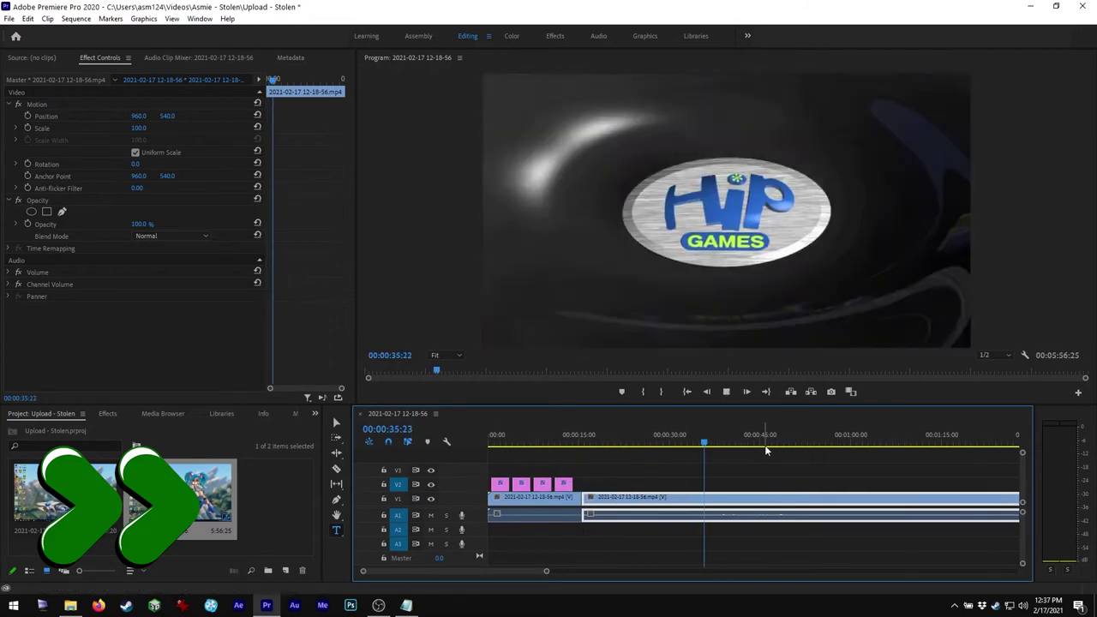
{"action": "scroll", "coordinate": [806, 445], "scroll_direction": "down", "scroll_amount": 1}
{"action": "left_click", "coordinate": [837, 442]}
{"action": "key", "text": "space"}
{"action": "key", "text": "ctrl+v"}
{"action": "left_click", "coordinate": [820, 441]}
{"action": "left_click_drag", "start_coordinate": [851, 485], "coordinate": [829, 485]}
{"action": "double_click", "coordinate": [599, 139]}
{"action": "type", "text": "Cinematic"}
Step: Move the "Cinematic" text into the lower part of the frame and shift its graphic to start at 00:01:00:05
{"action": "left_click", "coordinate": [336, 422]}
{"action": "left_click", "coordinate": [832, 442]}
{"action": "left_click_drag", "start_coordinate": [619, 139], "coordinate": [649, 297]}
{"action": "key", "text": "equal"}
{"action": "key", "text": "equal"}
{"action": "key", "text": "equal"}
{"action": "key", "text": "equal"}
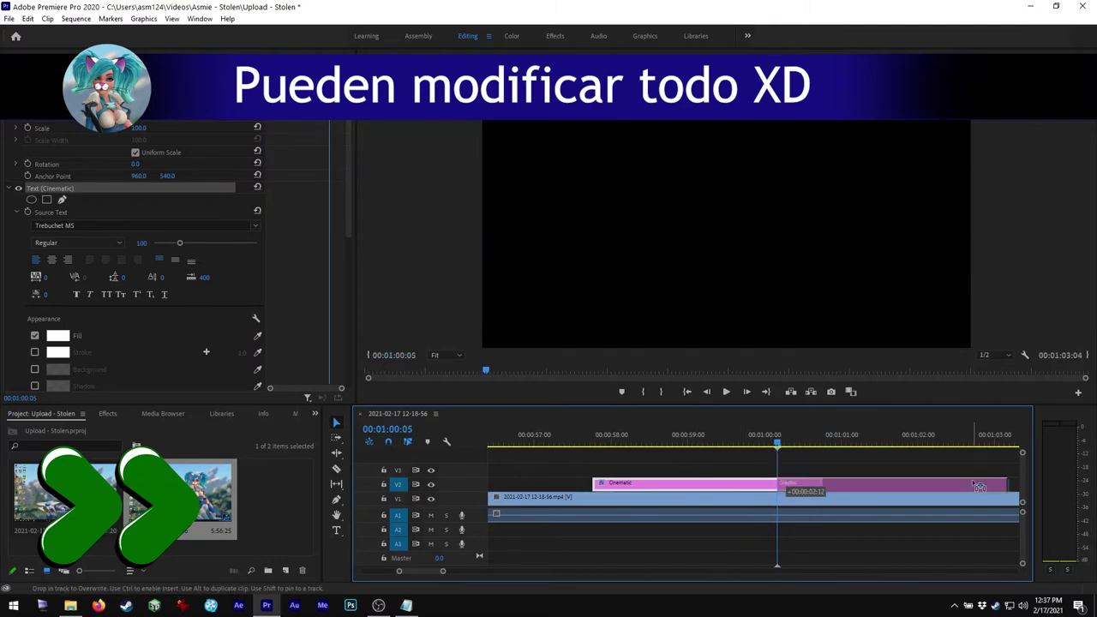
{"action": "key", "text": "minus"}
Step: Review the gameplay footage from about 00:01:00 past 00:03:28 to find where the next text is needed
{"action": "key", "text": "space"}
{"action": "scroll", "coordinate": [791, 450], "scroll_direction": "down", "scroll_amount": 3}
{"action": "left_click", "coordinate": [742, 440]}
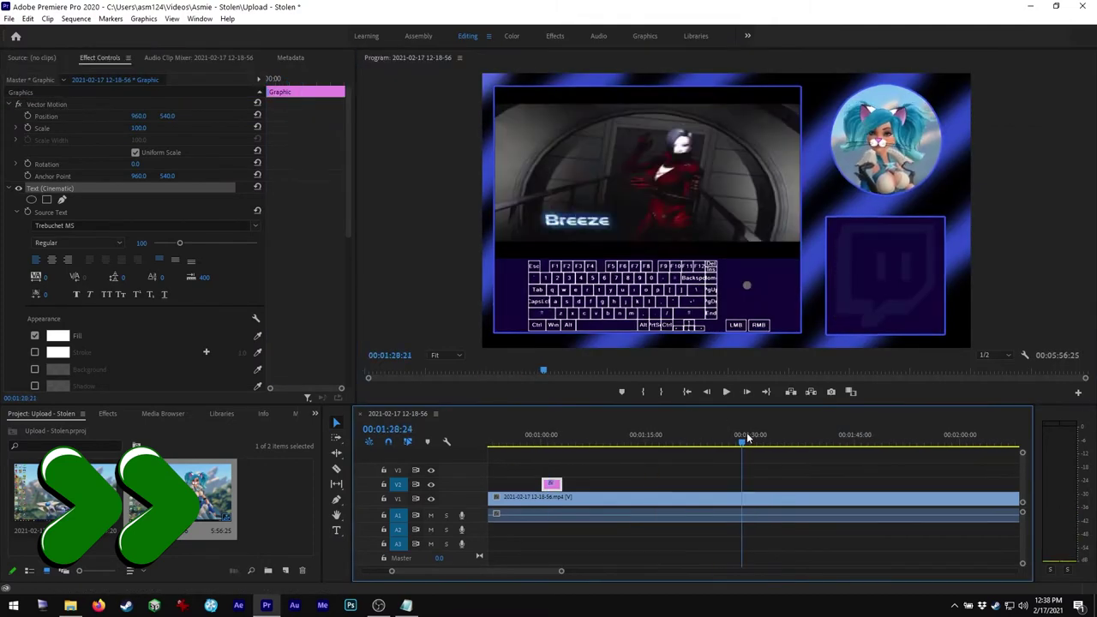
{"action": "left_click", "coordinate": [953, 442]}
{"action": "scroll", "coordinate": [947, 441], "scroll_direction": "down", "scroll_amount": 2}
{"action": "left_click", "coordinate": [944, 441]}
{"action": "scroll", "coordinate": [874, 445], "scroll_direction": "down", "scroll_amount": 2}
{"action": "left_click", "coordinate": [921, 442]}
{"action": "scroll", "coordinate": [804, 437], "scroll_direction": "down", "scroll_amount": 4}
{"action": "left_click", "coordinate": [894, 440]}
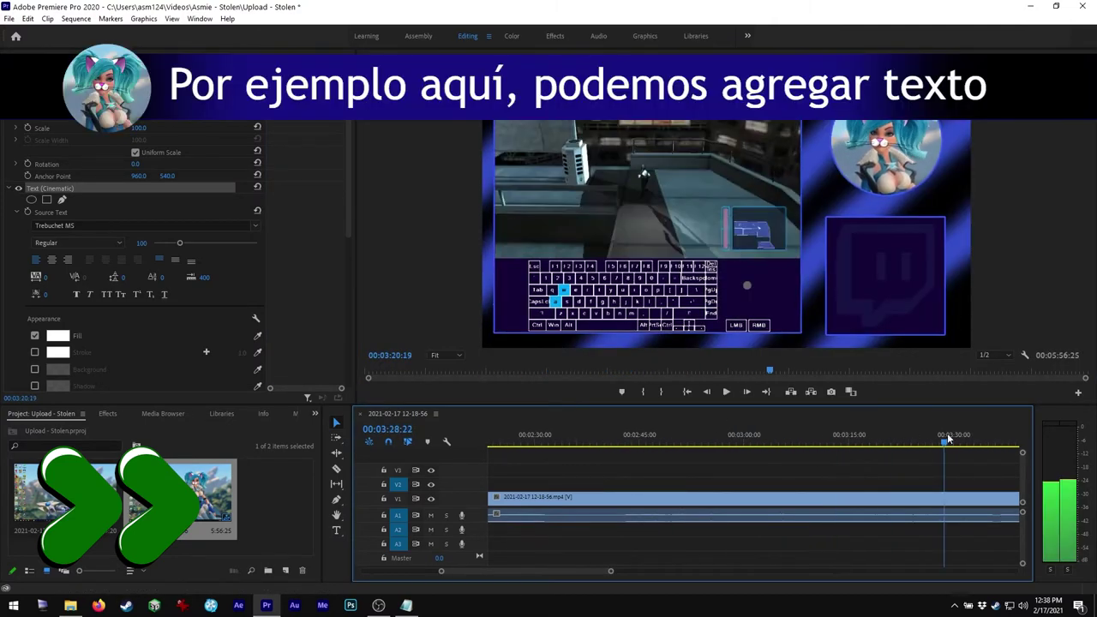
{"action": "left_click", "coordinate": [952, 442]}
{"action": "scroll", "coordinate": [952, 442], "scroll_direction": "down", "scroll_amount": 5}
Step: Paste the "Ok, let's start Stolen" graphic on V2 at about 00:03:50 with its text inside the frame's lower box
{"action": "left_click", "coordinate": [543, 441]}
{"action": "left_click", "coordinate": [526, 441]}
{"action": "key", "text": "ctrl+v"}
{"action": "left_click_drag", "start_coordinate": [546, 440], "coordinate": [534, 441]}
{"action": "left_click", "coordinate": [591, 300]}
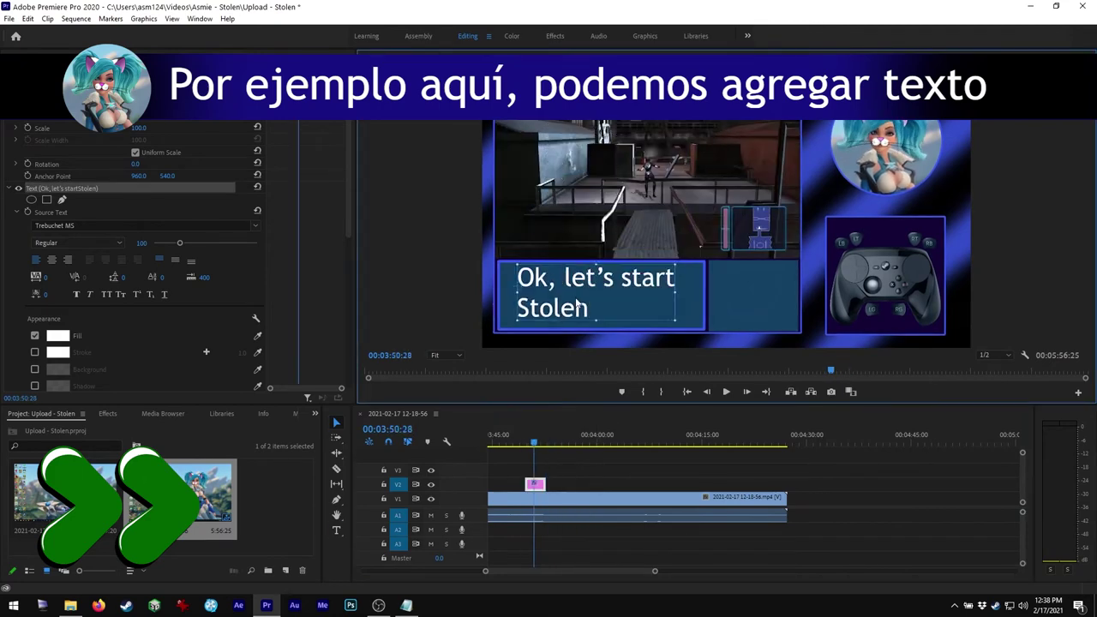
Step: Replace the pasted graphic's text with "Let's close the game" on two lines and centre it in the lower box
{"action": "key", "text": "BackSpace"}
{"action": "key", "text": "BackSpace"}
{"action": "key", "text": "BackSpace"}
{"action": "key", "text": "BackSpace"}
{"action": "key", "text": "BackSpace"}
{"action": "key", "text": "BackSpace"}
{"action": "key", "text": "BackSpace"}
{"action": "key", "text": "BackSpace"}
{"action": "key", "text": "BackSpace"}
{"action": "key", "text": "BackSpace"}
{"action": "key", "text": "BackSpace"}
{"action": "key", "text": "BackSpace"}
{"action": "type", "text": "close the game"}
{"action": "left_click", "coordinate": [650, 277]}
{"action": "key", "text": "Return"}
{"action": "left_click", "coordinate": [536, 440]}
{"action": "key", "text": "v"}
{"action": "left_click_drag", "start_coordinate": [574, 292], "coordinate": [603, 292]}
Step: Find where the game is closed in the footage and split the recording there, at about 00:04:09
{"action": "left_click_drag", "start_coordinate": [573, 440], "coordinate": [685, 447]}
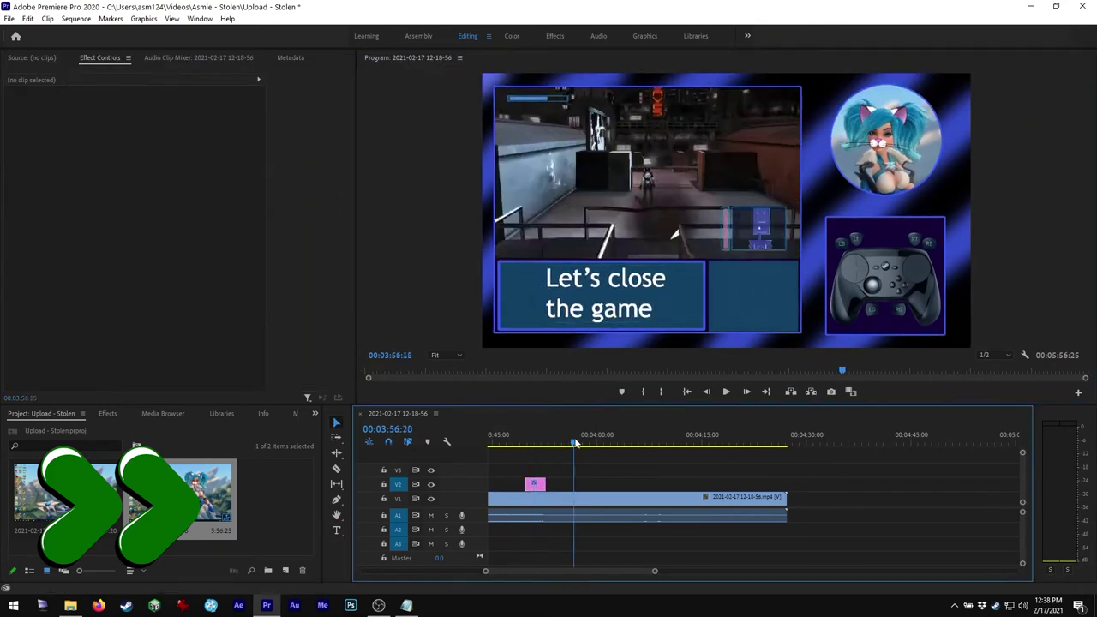
{"action": "left_click", "coordinate": [600, 502]}
{"action": "left_click_drag", "start_coordinate": [487, 571], "coordinate": [520, 570]}
{"action": "left_click_drag", "start_coordinate": [756, 446], "coordinate": [748, 445]}
{"action": "left_click_drag", "start_coordinate": [519, 570], "coordinate": [537, 571]}
{"action": "left_click_drag", "start_coordinate": [754, 444], "coordinate": [488, 445]}
{"action": "left_click", "coordinate": [734, 442]}
{"action": "left_click_drag", "start_coordinate": [531, 571], "coordinate": [488, 572]}
{"action": "left_click_drag", "start_coordinate": [711, 444], "coordinate": [732, 444]}
{"action": "left_click_drag", "start_coordinate": [600, 571], "coordinate": [541, 571]}
{"action": "mouse_move", "coordinate": [848, 440]}
{"action": "left_mouse_down"}
{"action": "mouse_move", "coordinate": [832, 440]}
{"action": "mouse_move", "coordinate": [862, 440]}
{"action": "left_mouse_up"}
{"action": "key", "text": "ctrl+k"}
Step: Split the recording again near its end, delete the section between the two cuts, and close the gap
{"action": "left_click_drag", "start_coordinate": [542, 572], "coordinate": [637, 572]}
{"action": "left_click_drag", "start_coordinate": [763, 443], "coordinate": [857, 442]}
{"action": "key", "text": "ctrl+k"}
{"action": "left_click", "coordinate": [814, 499]}
{"action": "key", "text": "Delete"}
{"action": "left_click_drag", "start_coordinate": [876, 500], "coordinate": [773, 500]}
Step: Play the sequence from 00:04:05 across the new cut to check the transition
{"action": "left_click", "coordinate": [724, 439]}
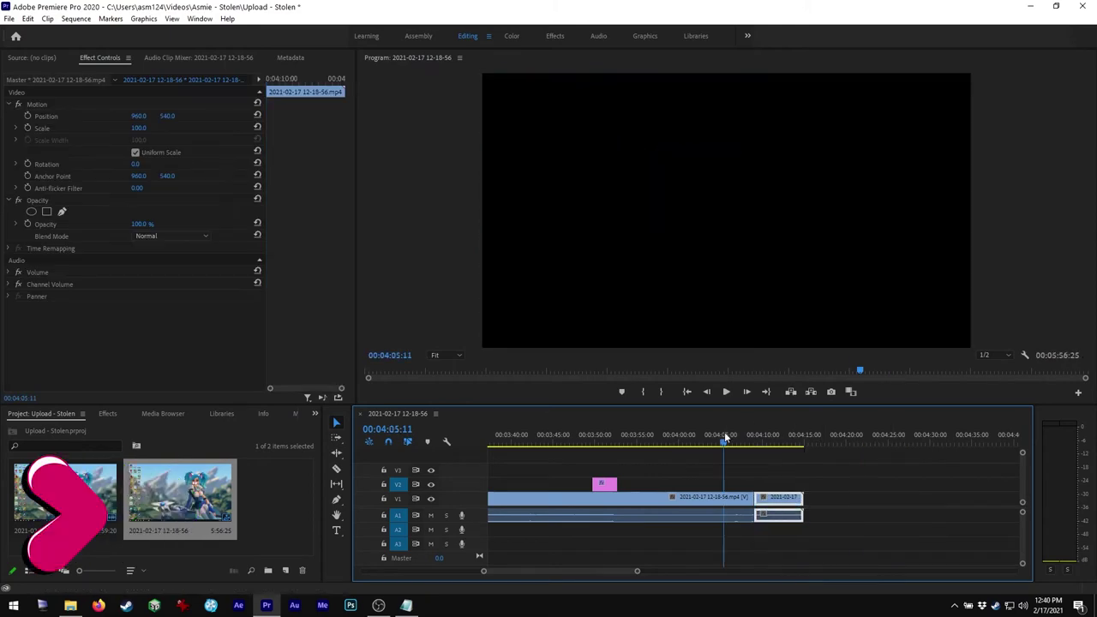
{"action": "key", "text": "space"}
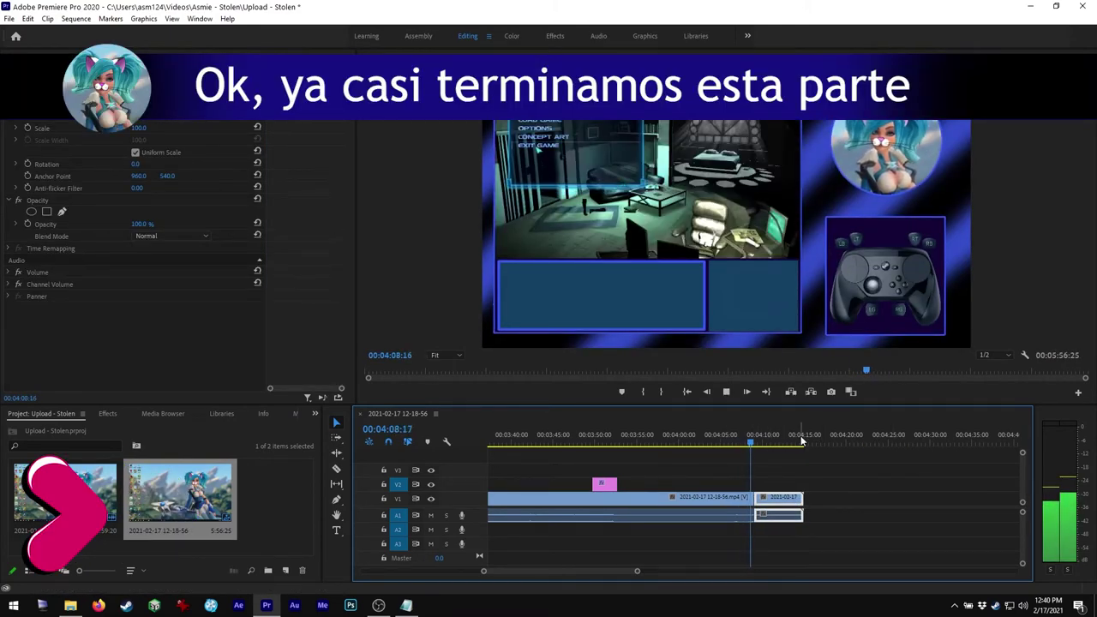
{"action": "key", "text": "space"}
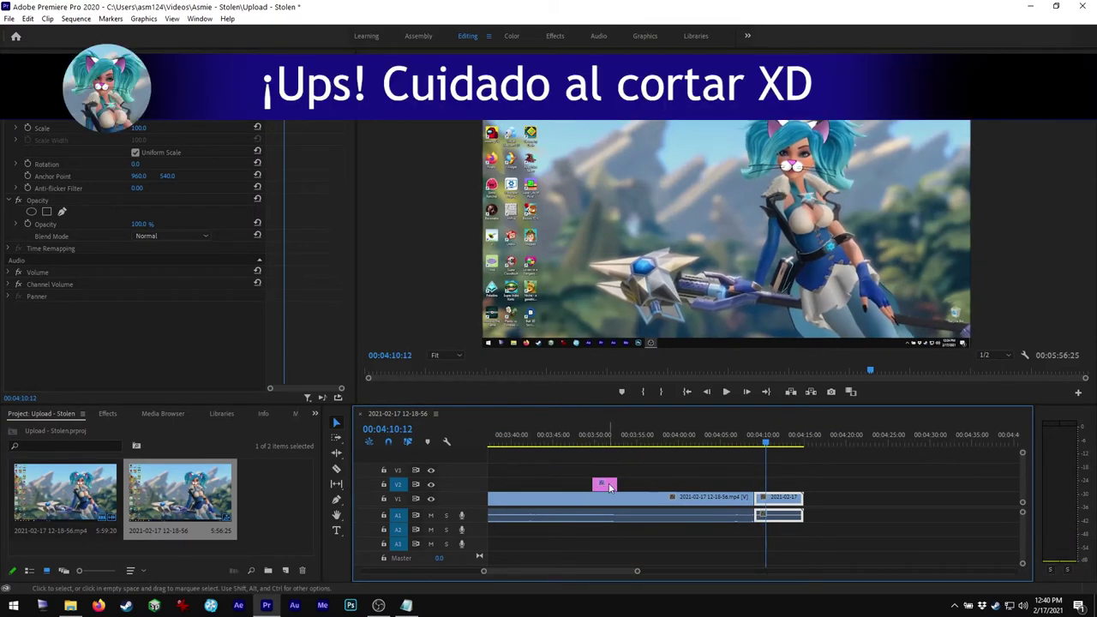
Step: Move the "Thanks for watching!" graphic on V2 back over the final desktop footage, starting at 00:04:10:12
{"action": "left_click_drag", "start_coordinate": [635, 571], "coordinate": [772, 571]}
{"action": "left_click_drag", "start_coordinate": [922, 486], "coordinate": [762, 492]}
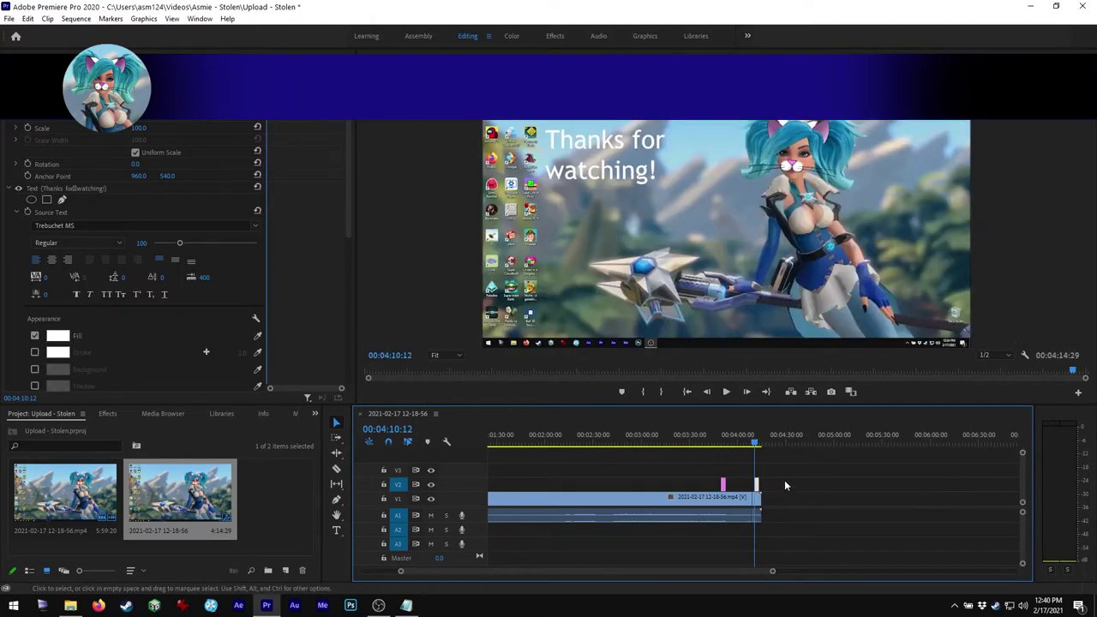
{"action": "key", "text": "space"}
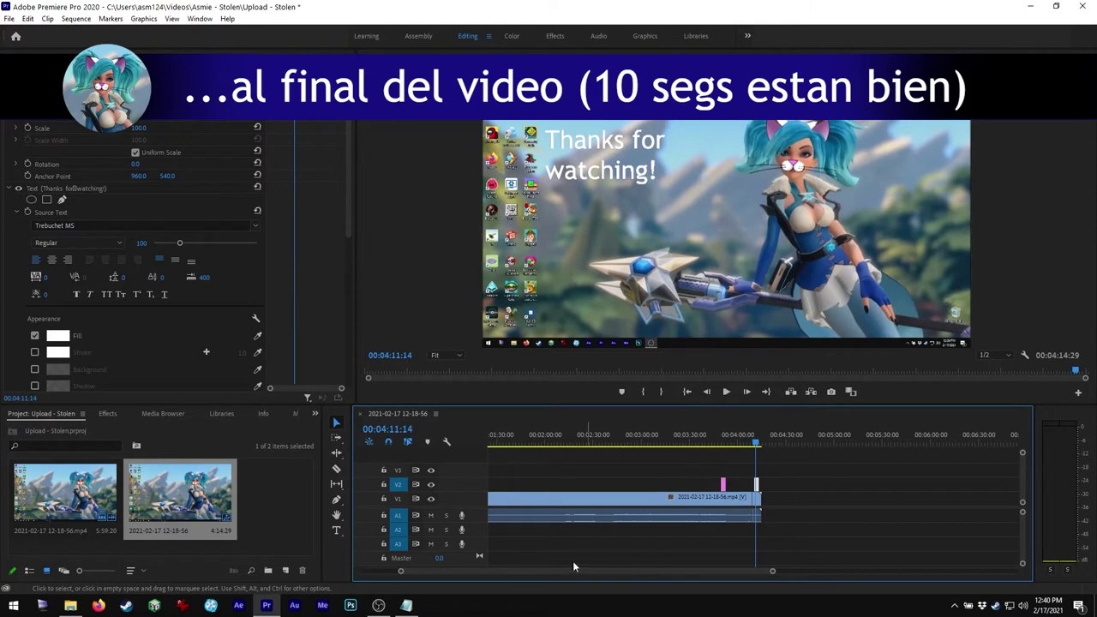
Step: Review the whole edited timeline and the intro text graphics at its beginning
{"action": "left_click_drag", "start_coordinate": [493, 571], "coordinate": [450, 565]}
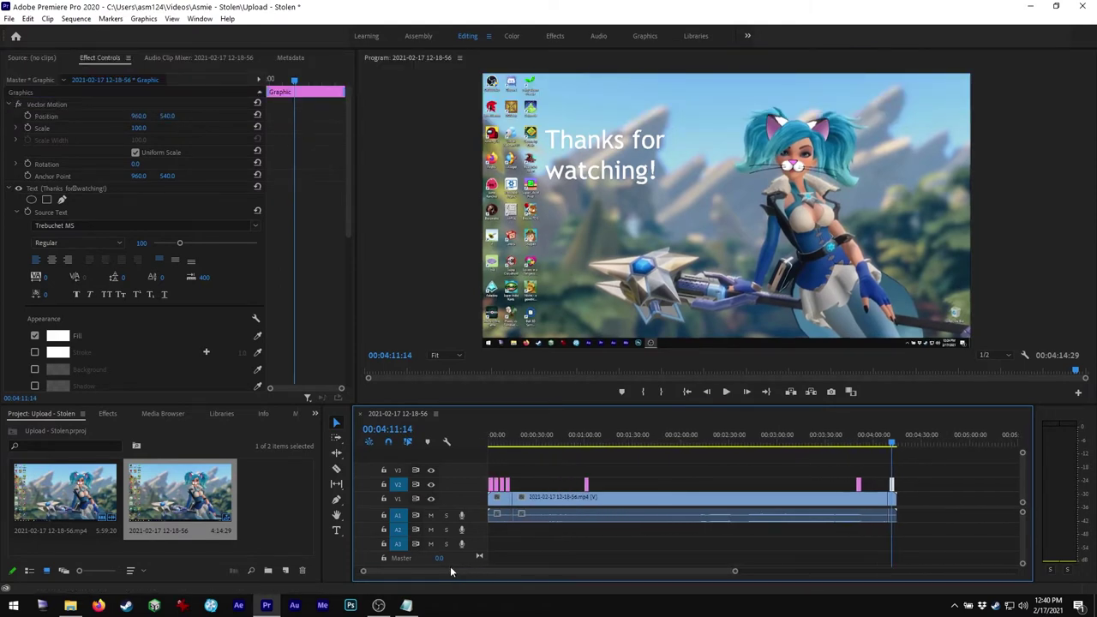
{"action": "left_click", "coordinate": [665, 439]}
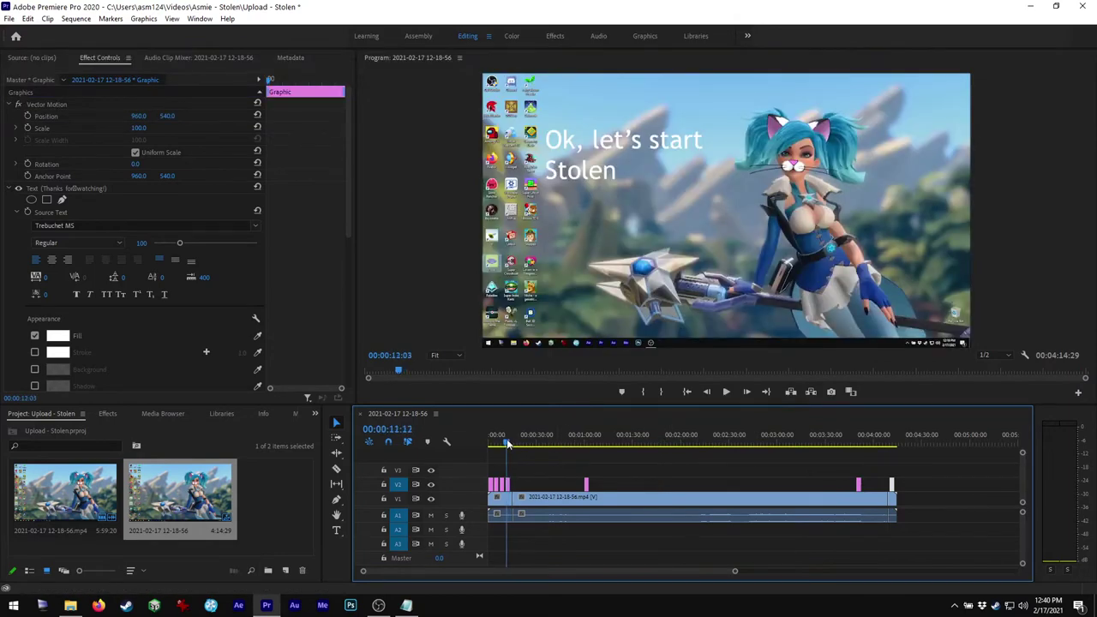
{"action": "left_click_drag", "start_coordinate": [508, 443], "coordinate": [502, 442]}
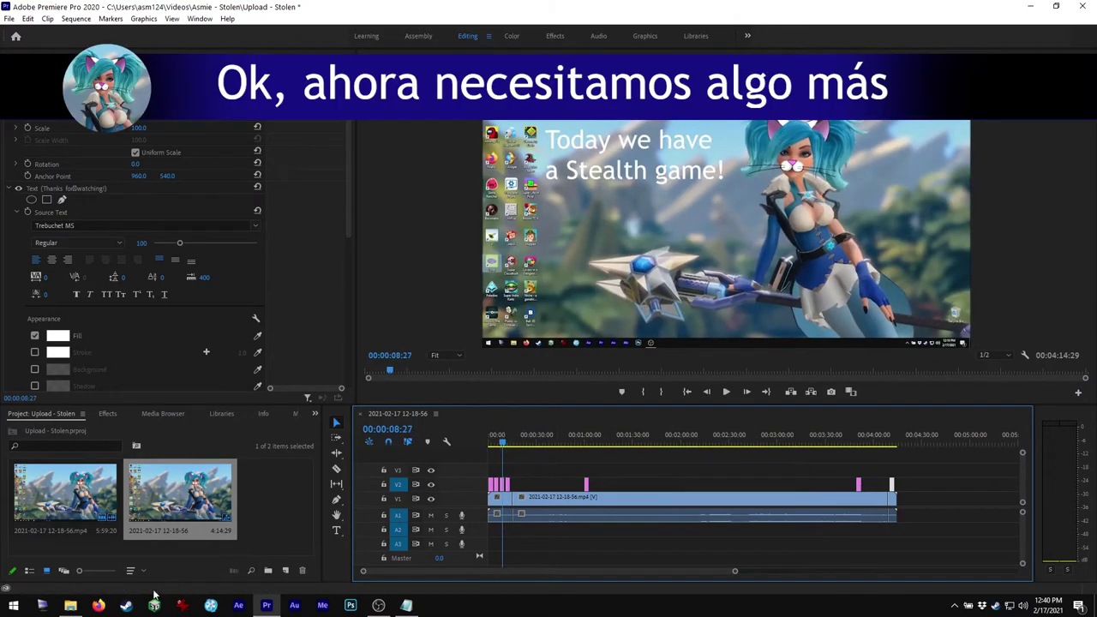
{"action": "left_click", "coordinate": [101, 605]}
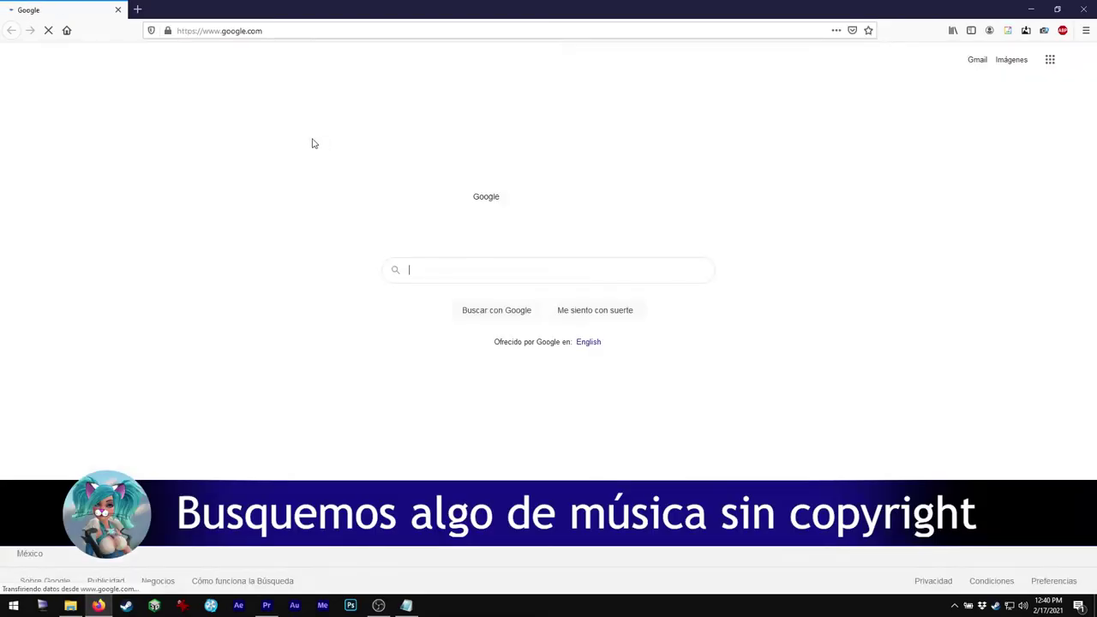
{"action": "left_click", "coordinate": [432, 32]}
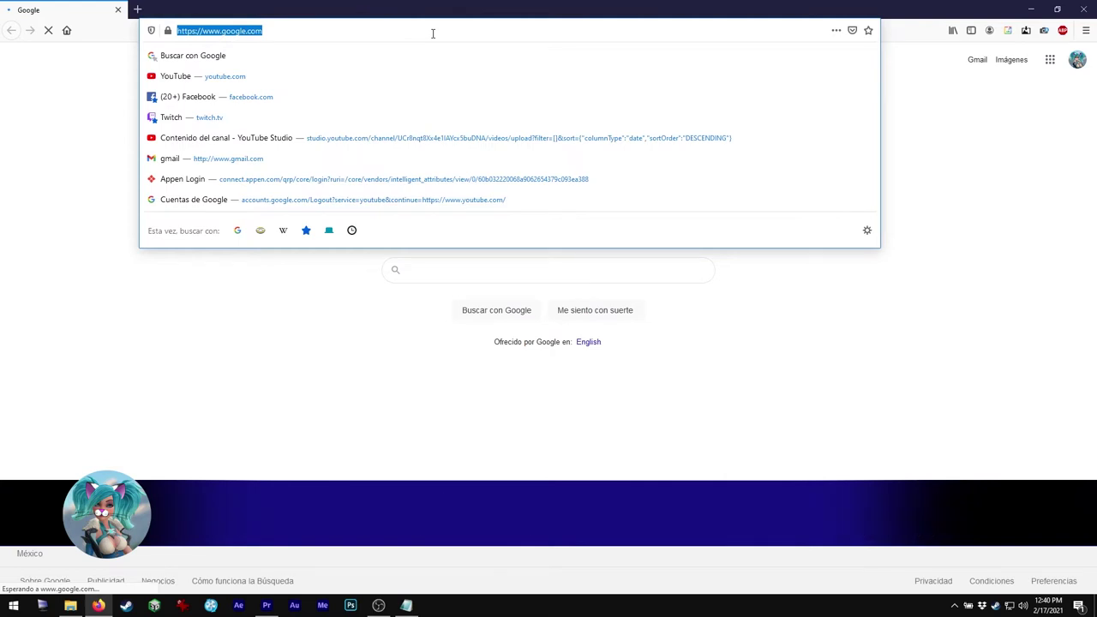
{"action": "type", "text": "www.youtube.com"}
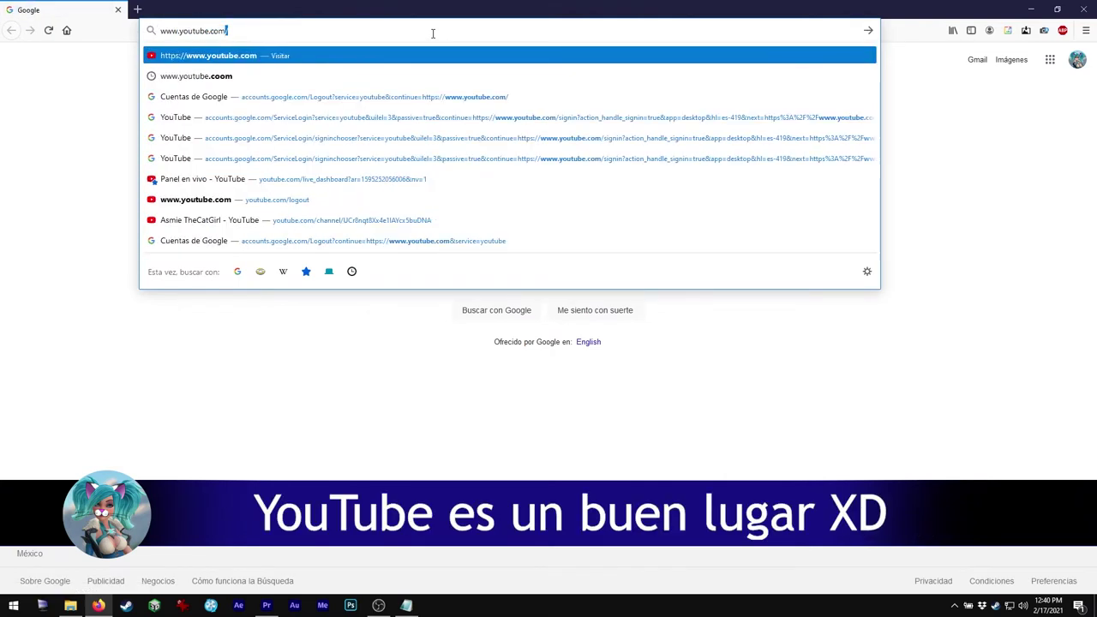
{"action": "key", "text": "Return"}
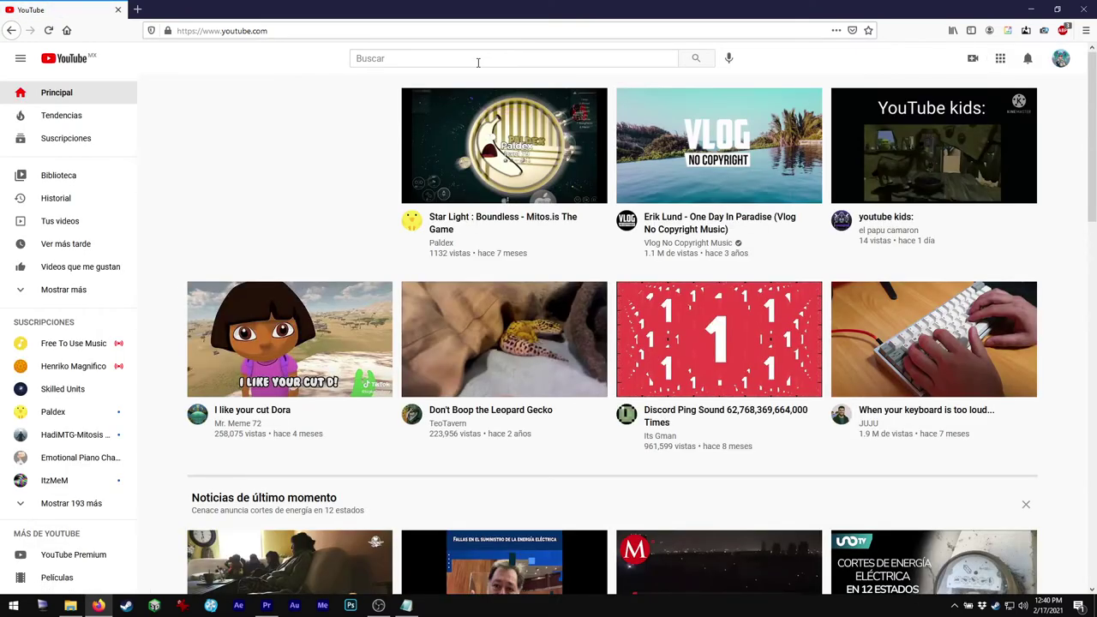
Step: Search YouTube for "no copyright music"
{"action": "left_click", "coordinate": [478, 63]}
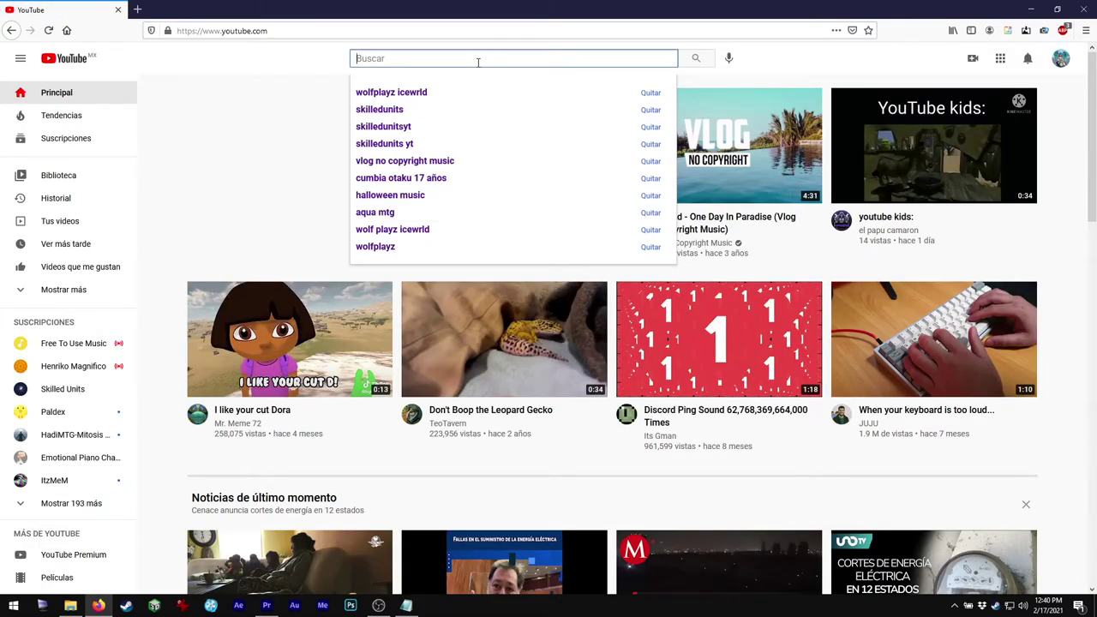
{"action": "type", "text": "no copy"}
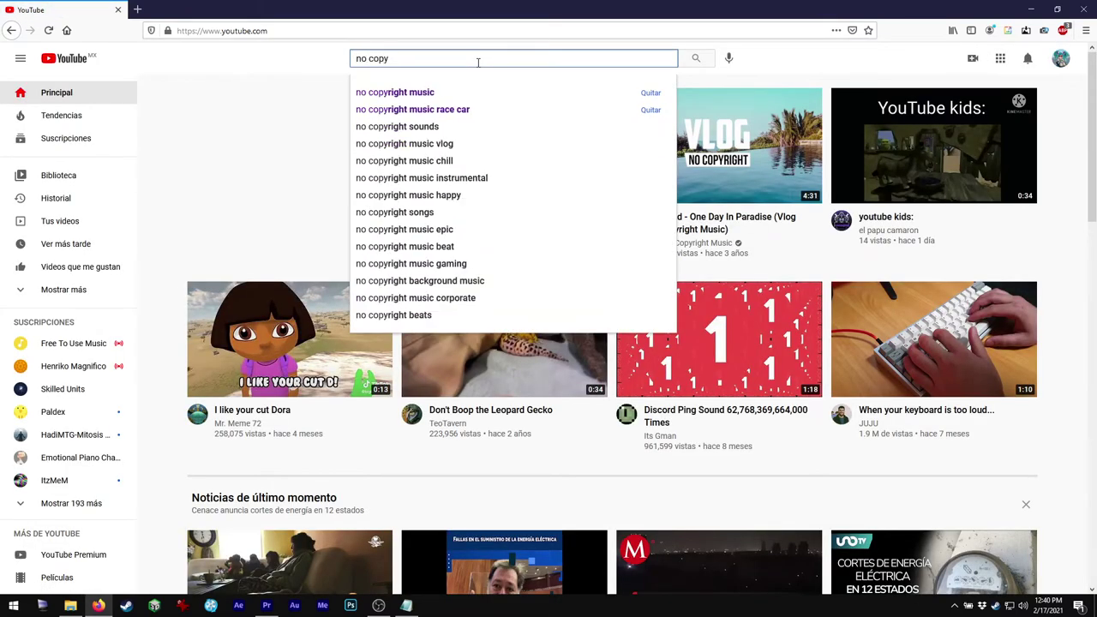
{"action": "type", "text": "right music"}
{"action": "key", "text": "Return"}
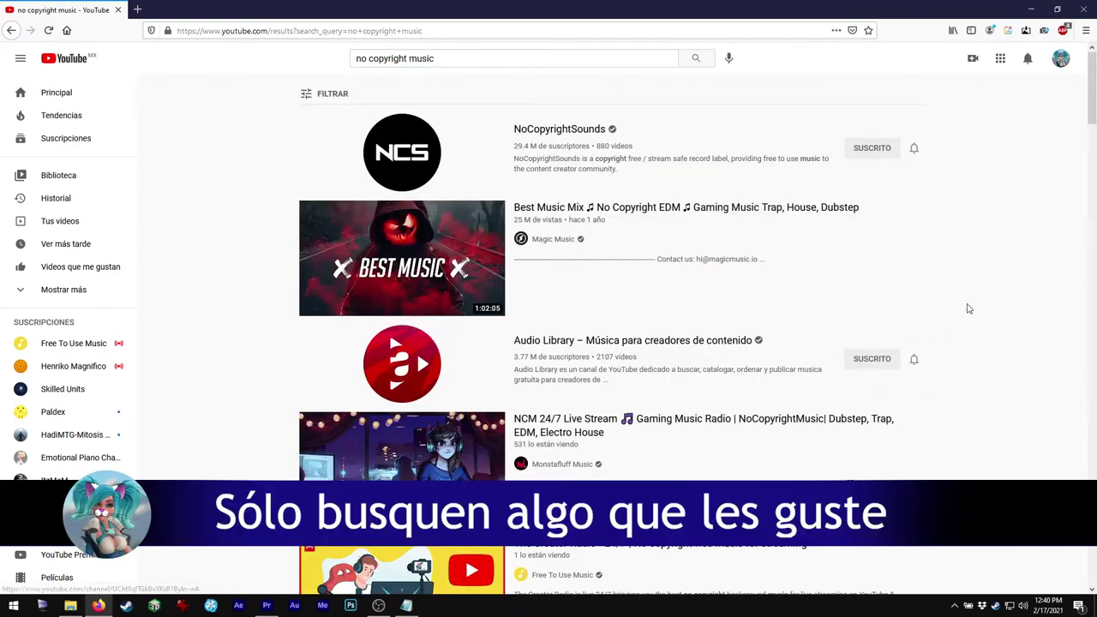
Step: Browse the search results and open the video "DayFox - Dropped (Vlog No Copyright Music)"
{"action": "scroll", "coordinate": [970, 292], "scroll_direction": "down", "scroll_amount": 9}
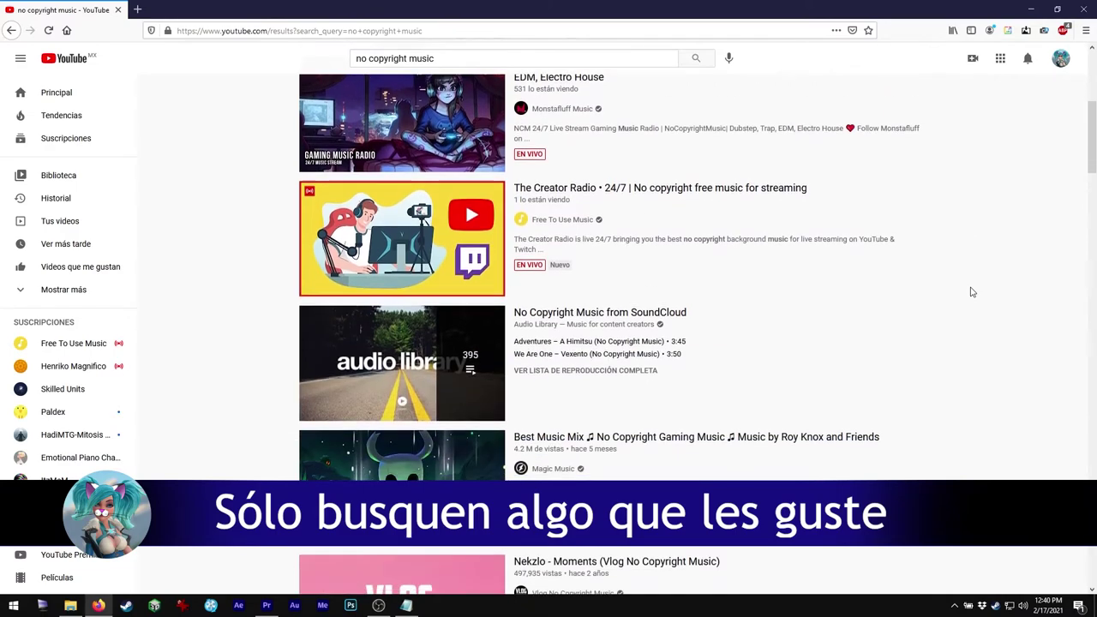
{"action": "scroll", "coordinate": [971, 292], "scroll_direction": "down", "scroll_amount": 6}
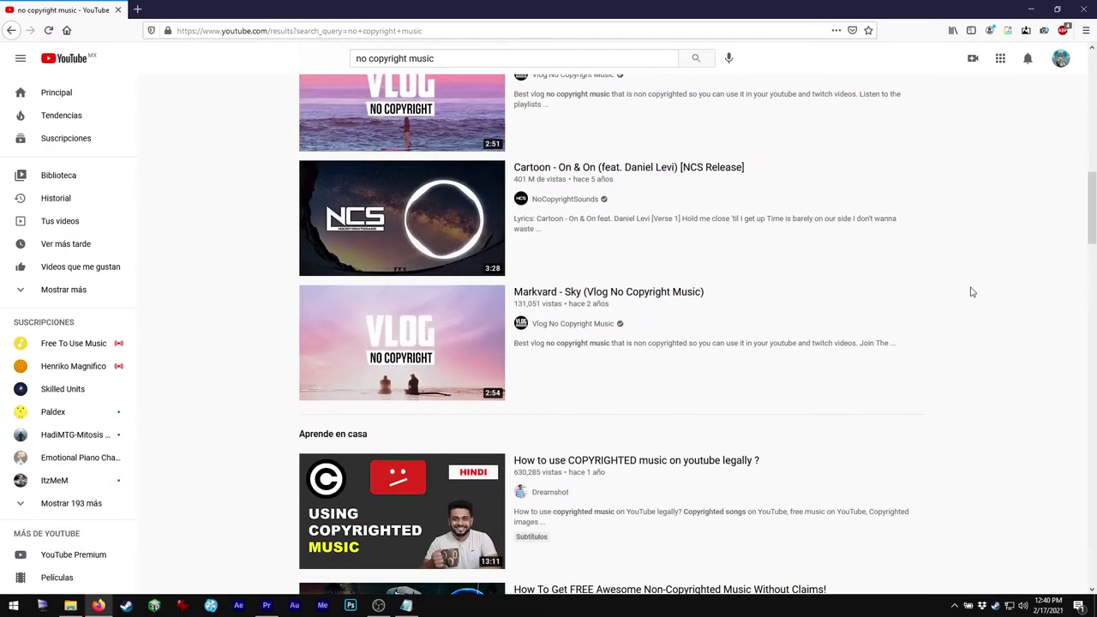
{"action": "scroll", "coordinate": [971, 293], "scroll_direction": "down", "scroll_amount": 11}
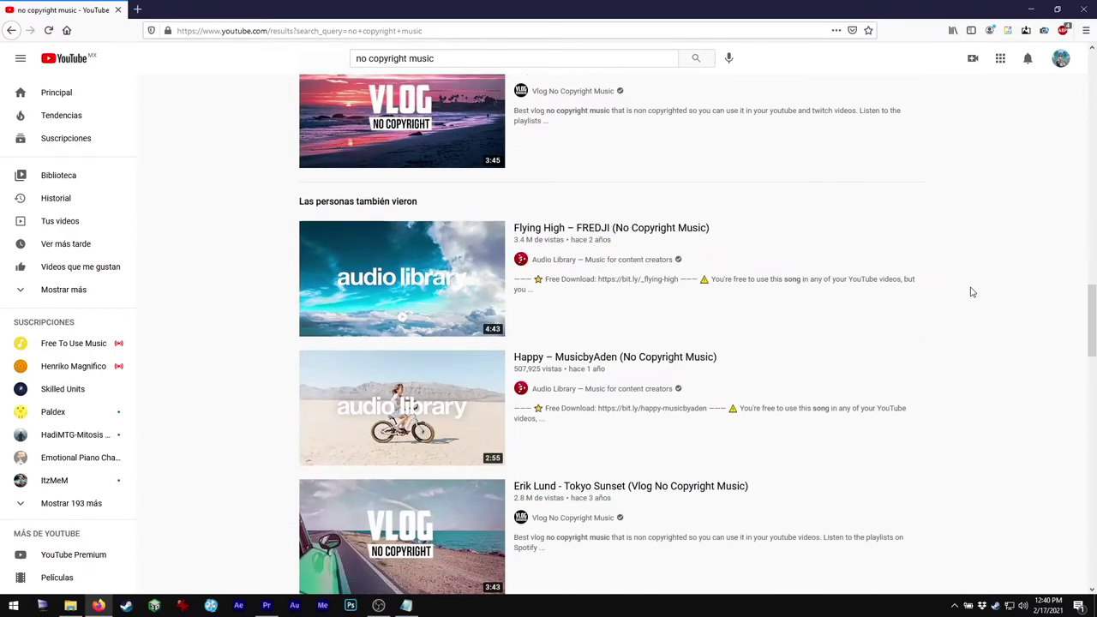
{"action": "scroll", "coordinate": [971, 292], "scroll_direction": "down", "scroll_amount": 6}
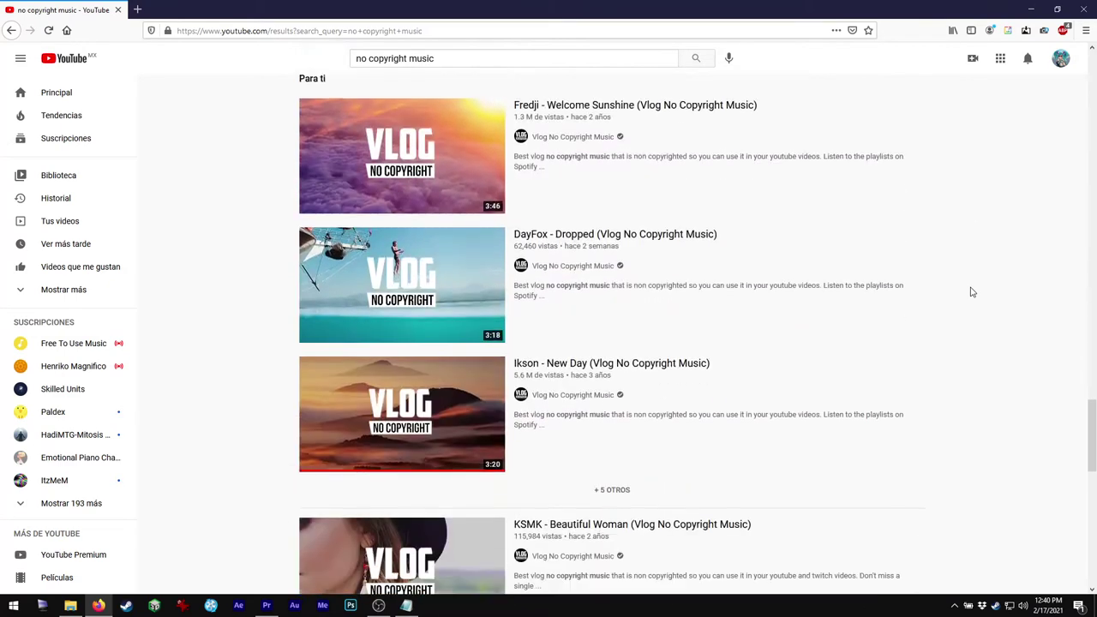
{"action": "scroll", "coordinate": [970, 292], "scroll_direction": "down", "scroll_amount": 1}
{"action": "scroll", "coordinate": [971, 292], "scroll_direction": "up", "scroll_amount": 2}
{"action": "scroll", "coordinate": [971, 293], "scroll_direction": "up", "scroll_amount": 1}
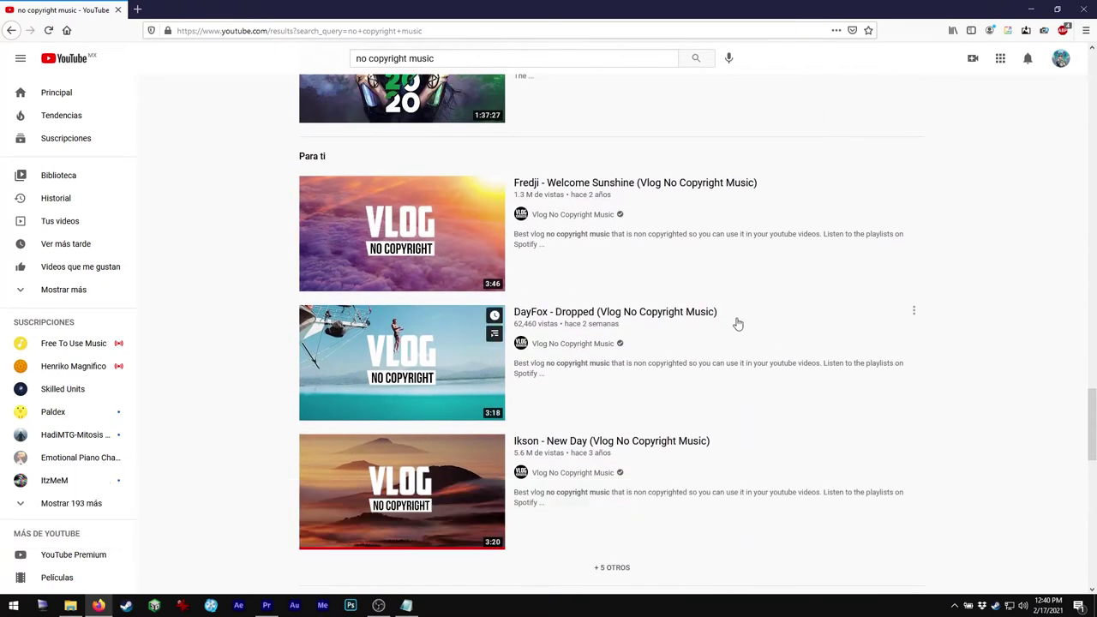
{"action": "left_click", "coordinate": [659, 313]}
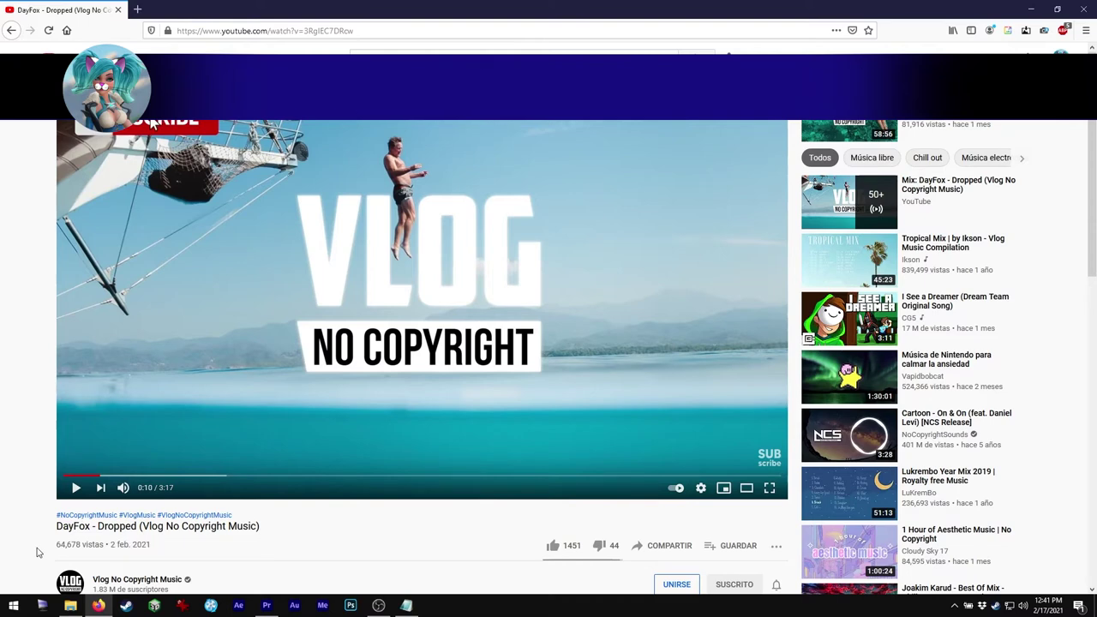
Step: Check the song's upload date, description and comments to see whether it suits the video
{"action": "scroll", "coordinate": [37, 553], "scroll_direction": "down", "scroll_amount": 5}
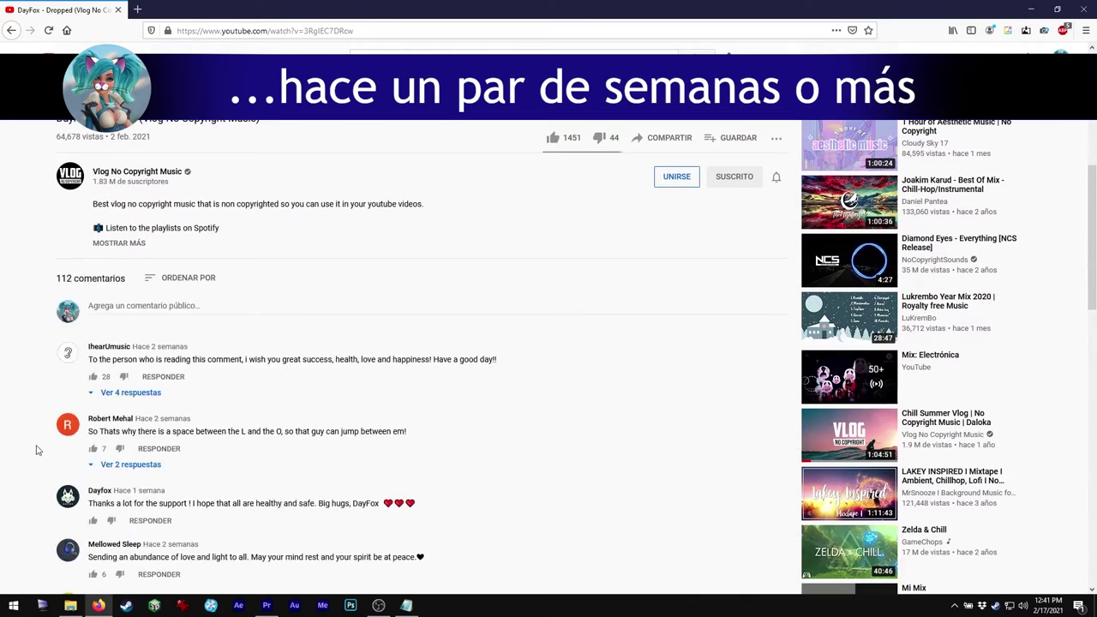
{"action": "scroll", "coordinate": [30, 447], "scroll_direction": "down", "scroll_amount": 3}
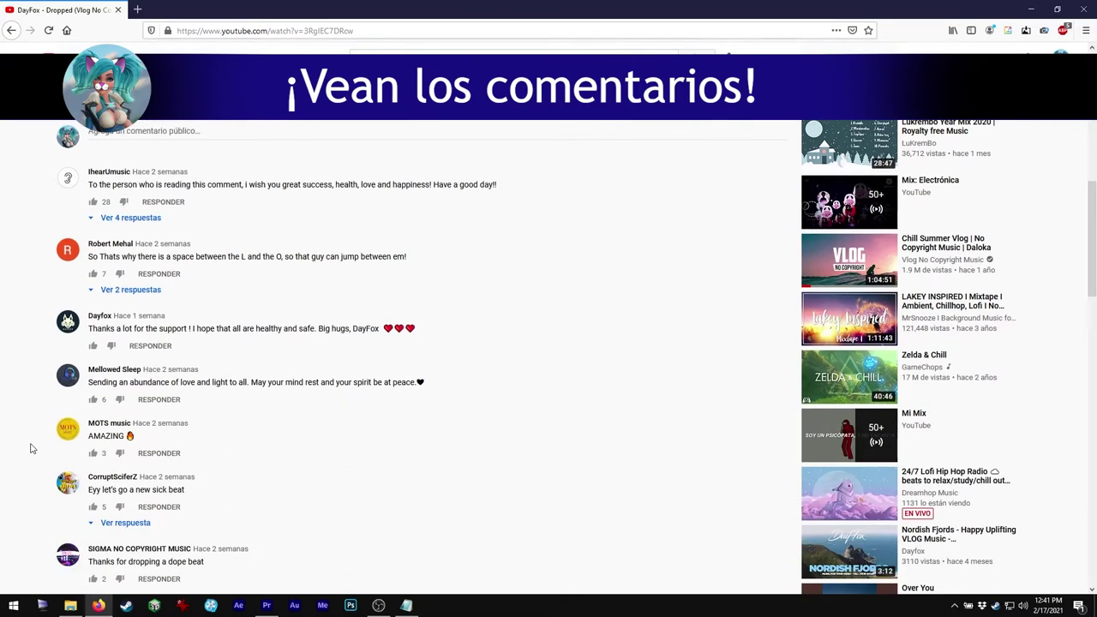
{"action": "scroll", "coordinate": [30, 448], "scroll_direction": "up", "scroll_amount": 8}
{"action": "scroll", "coordinate": [30, 447], "scroll_direction": "up", "scroll_amount": 1}
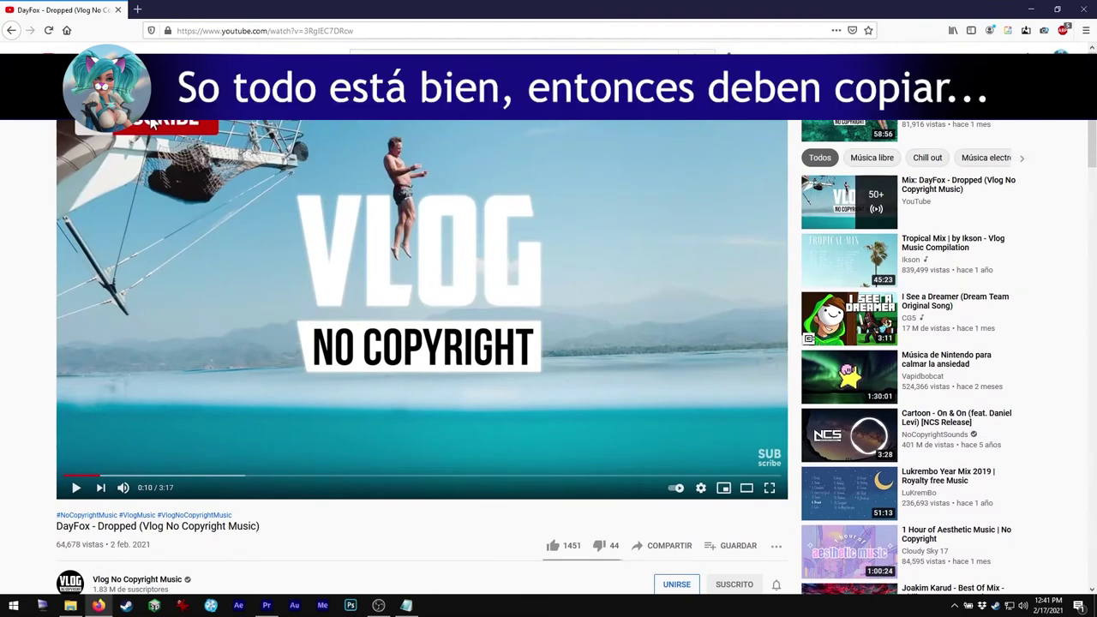
Step: Switch back to Premiere Pro, import st12 from the Asmie - Stolen Music folder, and place it on audio track A2 under the gameplay footage
{"action": "left_click", "coordinate": [1090, 8]}
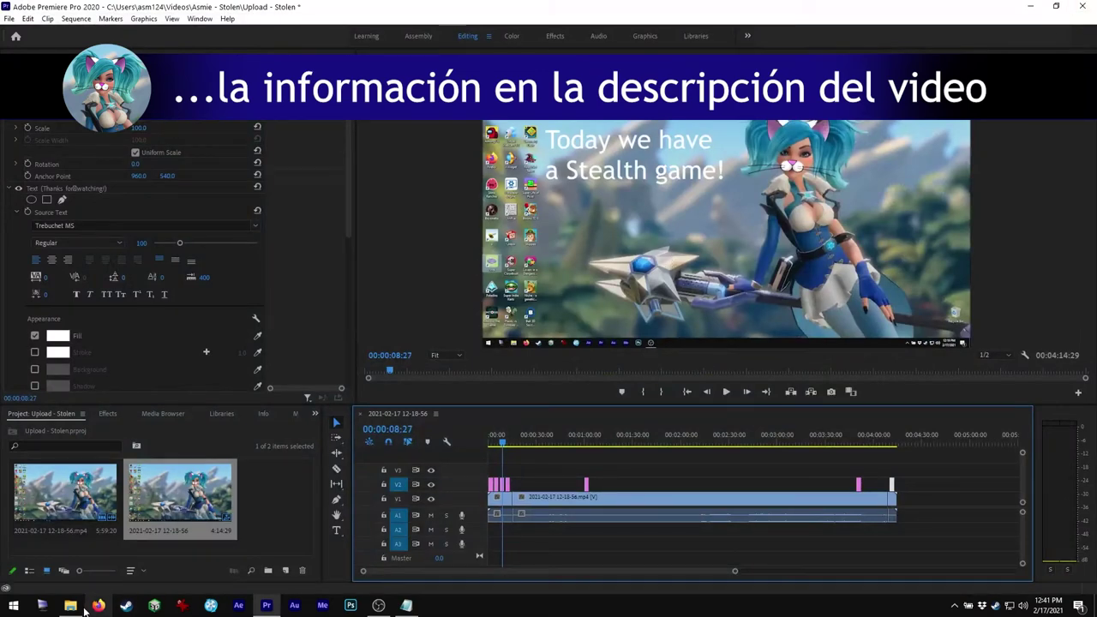
{"action": "left_click", "coordinate": [72, 605]}
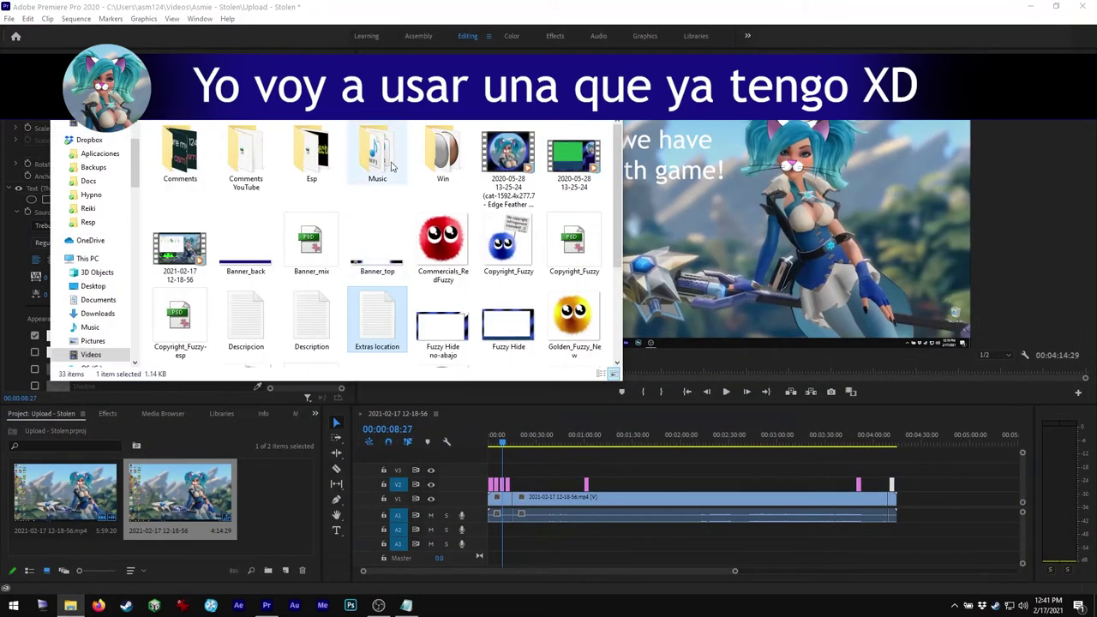
{"action": "double_click", "coordinate": [389, 166]}
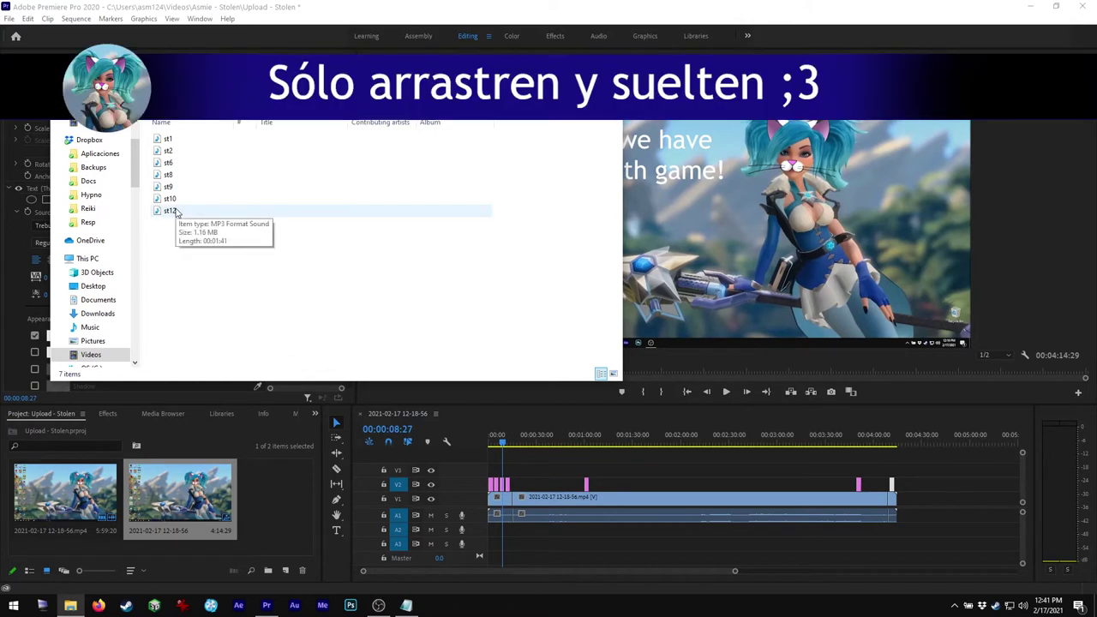
{"action": "left_click_drag", "start_coordinate": [176, 212], "coordinate": [272, 518]}
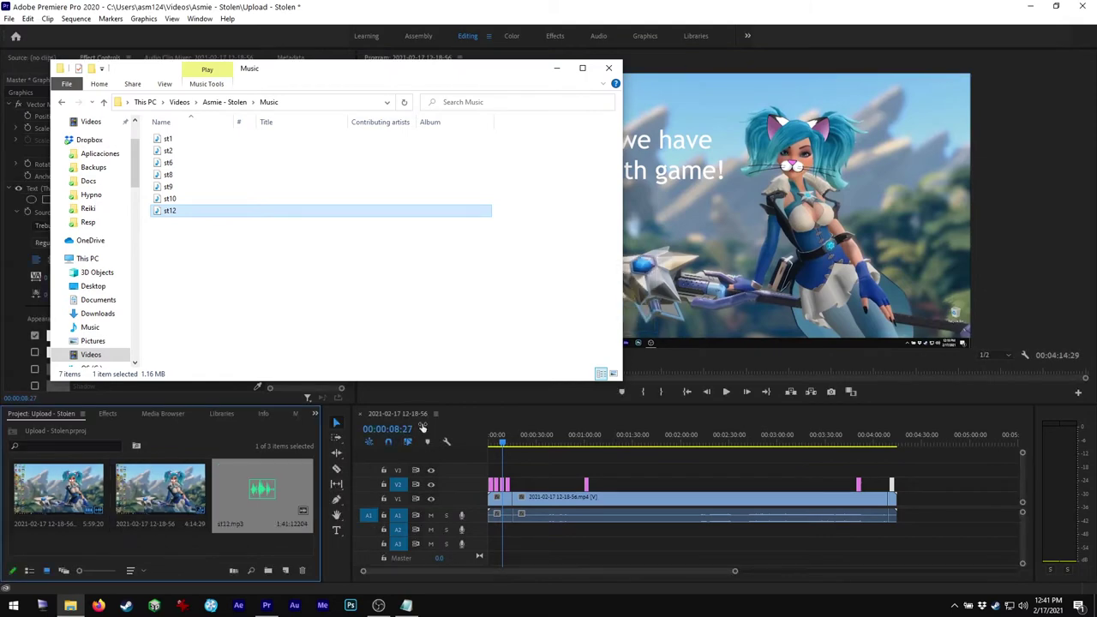
{"action": "left_click", "coordinate": [502, 414]}
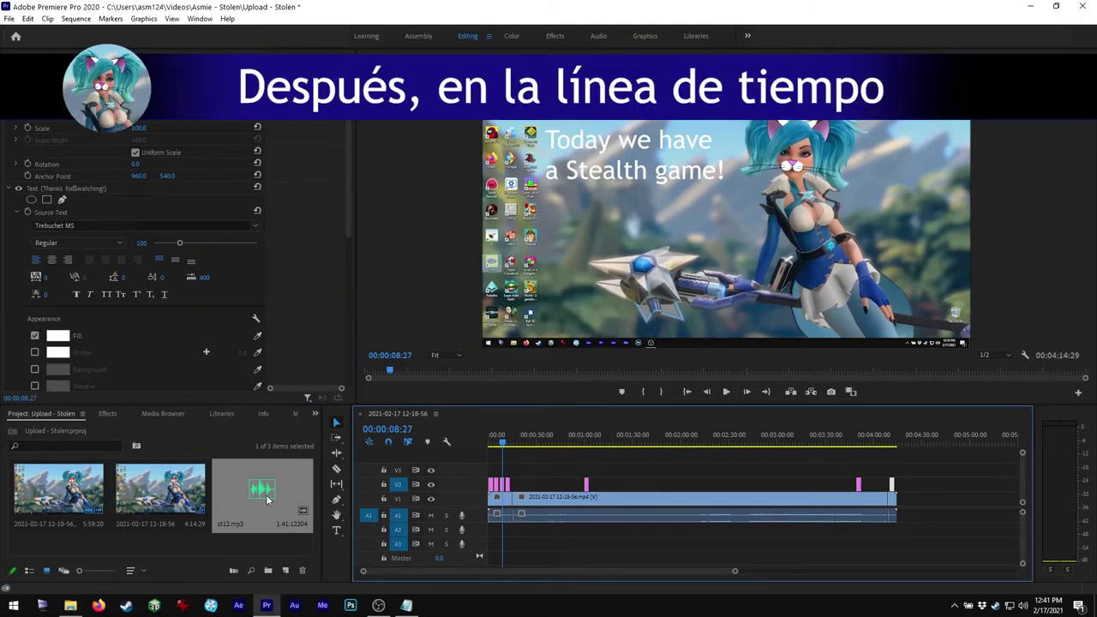
{"action": "left_click_drag", "start_coordinate": [266, 500], "coordinate": [720, 532]}
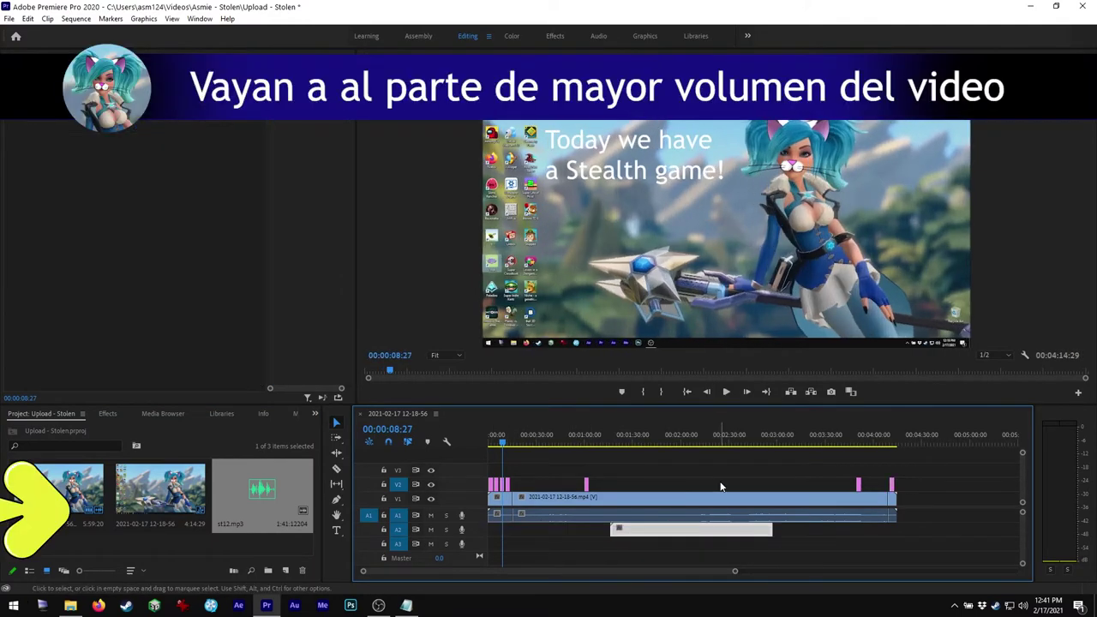
Step: Play the gameplay audio from 00:02:22:19 and around 00:02:45, with the music on A2 muted, to compare the sound levels
{"action": "left_click", "coordinate": [717, 440]}
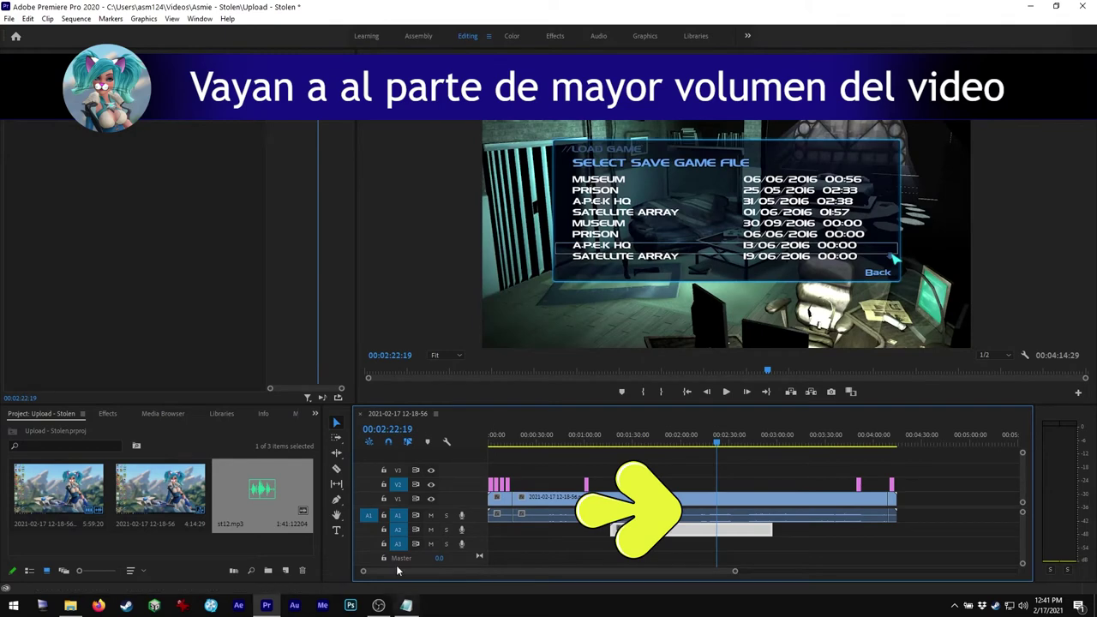
{"action": "left_click_drag", "start_coordinate": [364, 571], "coordinate": [478, 576]}
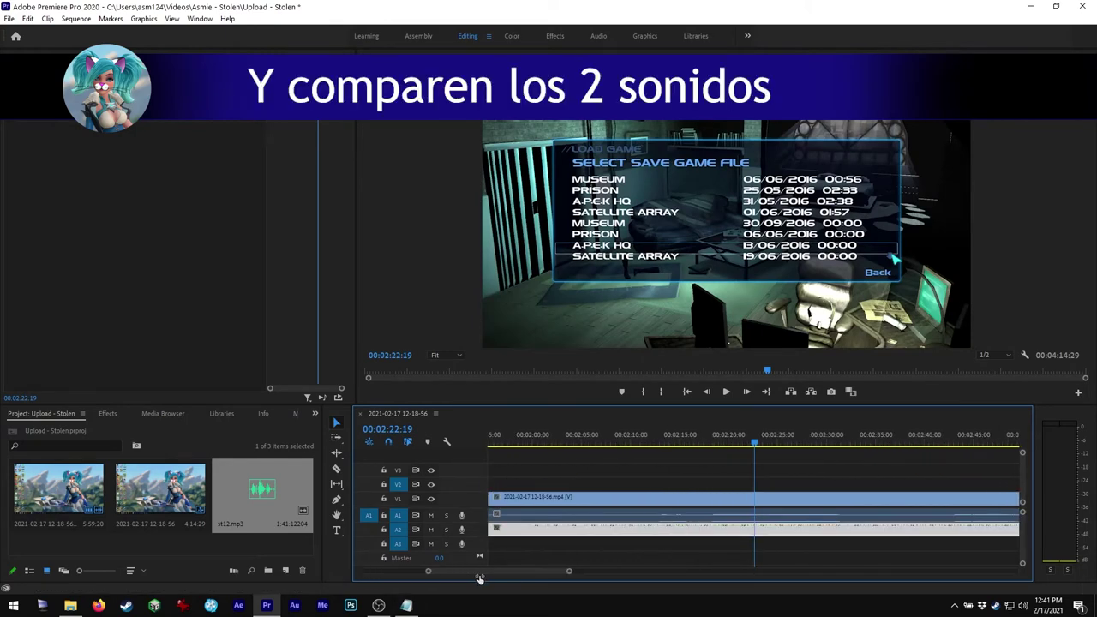
{"action": "key", "text": "space"}
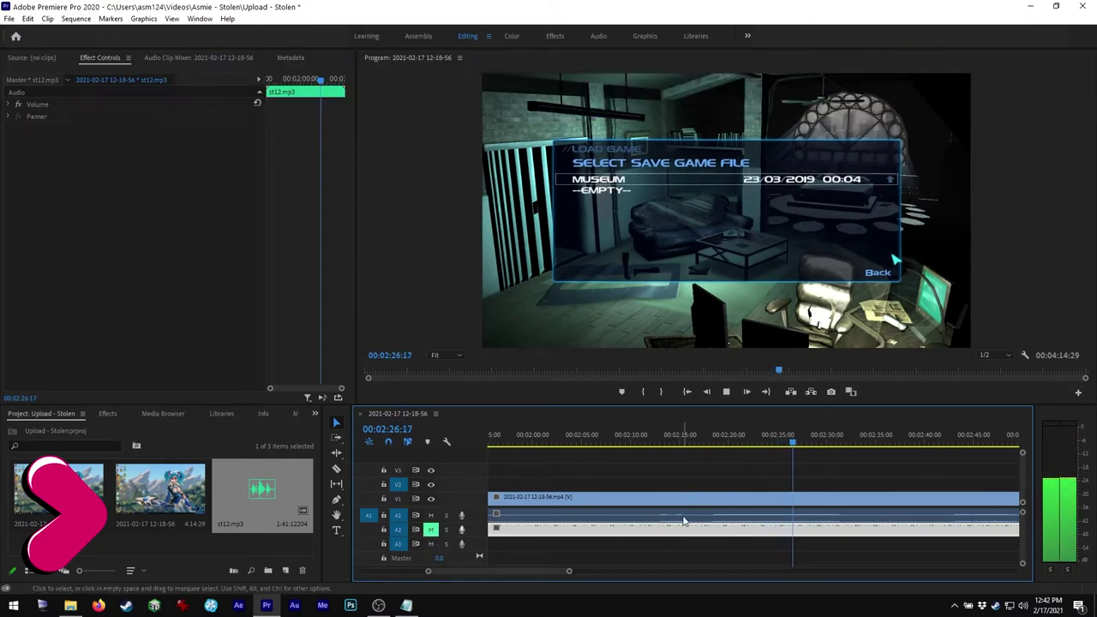
{"action": "key", "text": "space"}
{"action": "left_click", "coordinate": [981, 440]}
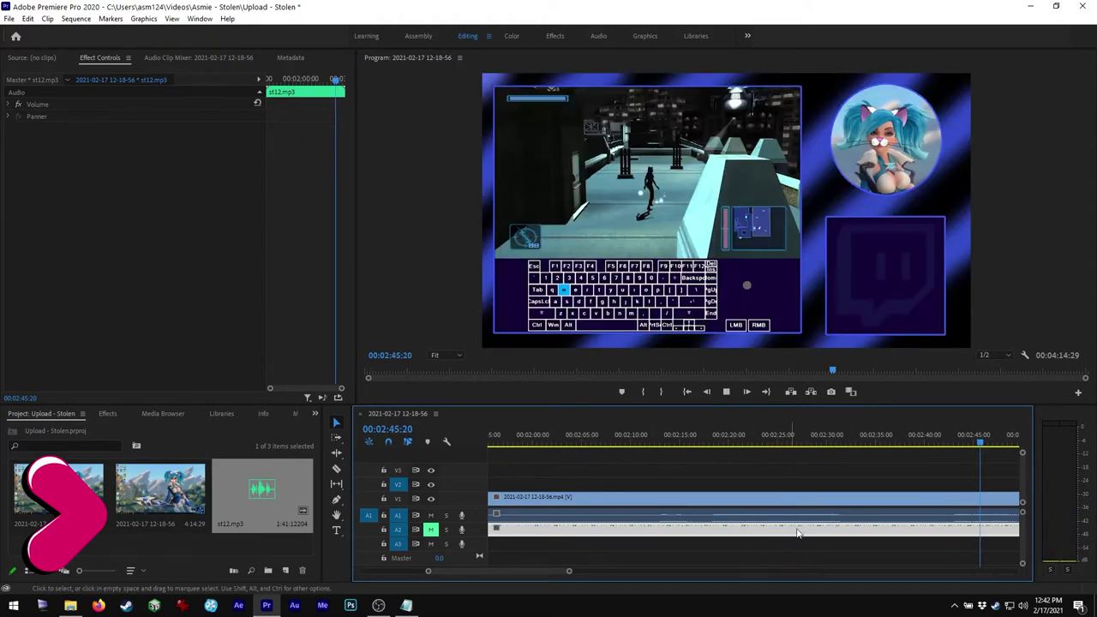
{"action": "left_click_drag", "start_coordinate": [556, 573], "coordinate": [582, 577]}
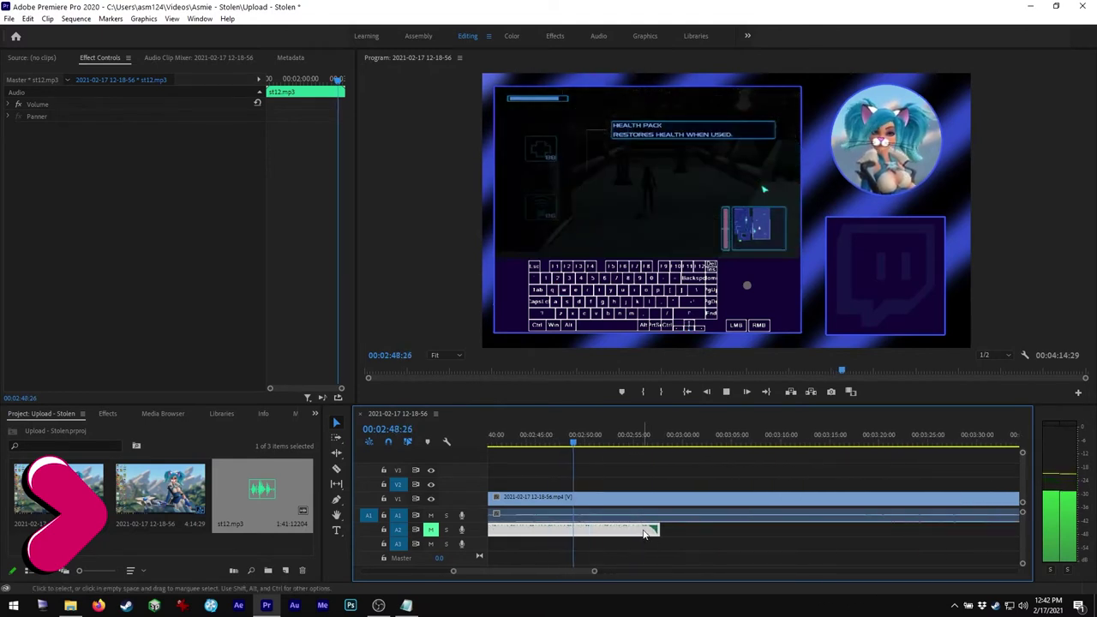
Step: Stop playback, shift the st12.mp3 clip on A2 so it ends at about 00:03:12, and set the playhead at 00:02:57:28
{"action": "key", "text": "space"}
{"action": "left_click_drag", "start_coordinate": [679, 533], "coordinate": [803, 531]}
{"action": "left_click", "coordinate": [663, 440]}
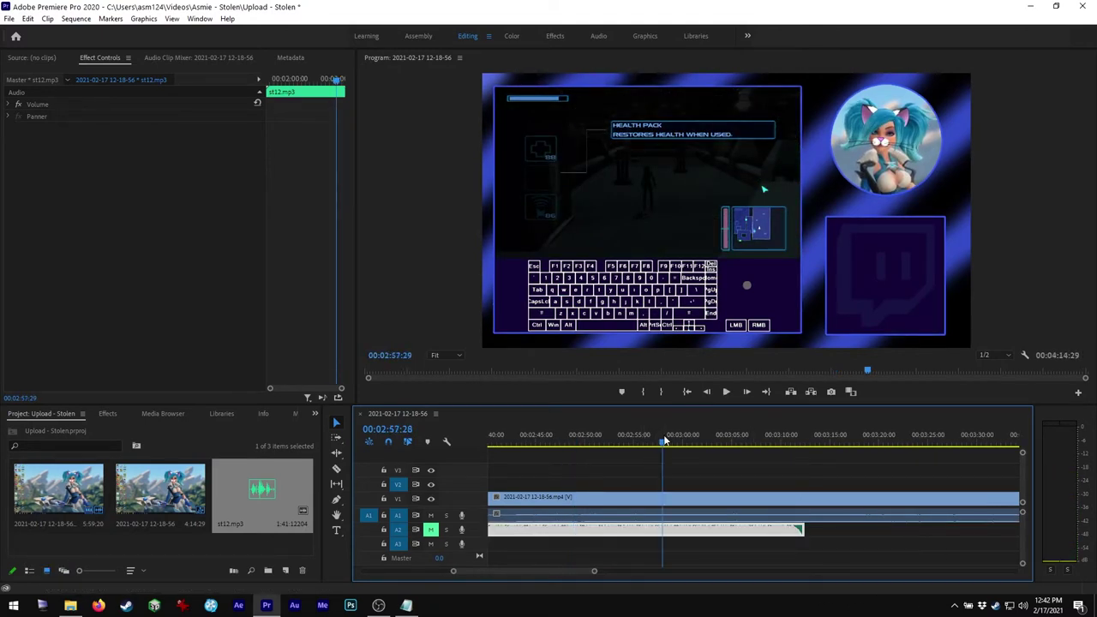
Step: Raise the gameplay clip's audio gain by 8 dB and play a short stretch to check its level
{"action": "left_click", "coordinate": [680, 511]}
{"action": "right_click", "coordinate": [680, 512]}
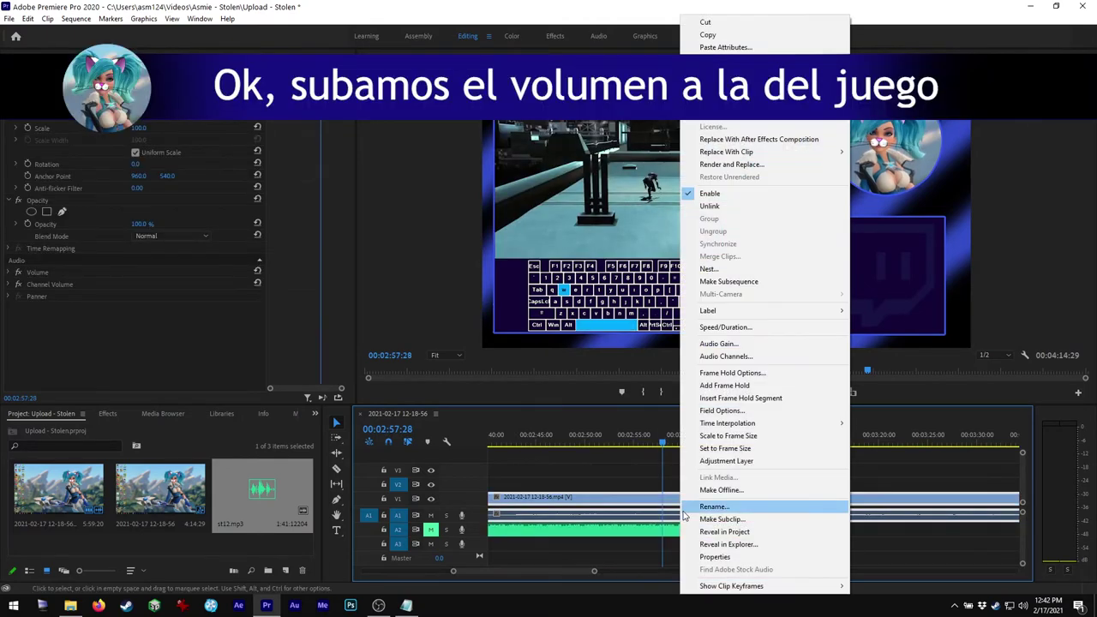
{"action": "left_click", "coordinate": [737, 343]}
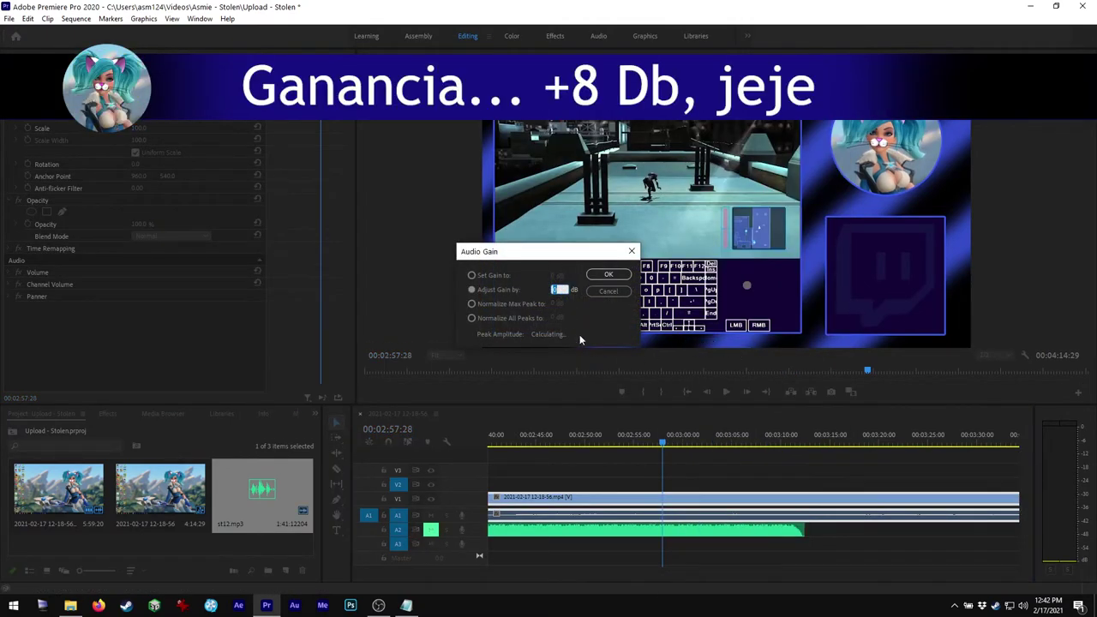
{"action": "type", "text": "+8"}
{"action": "key", "text": "Return"}
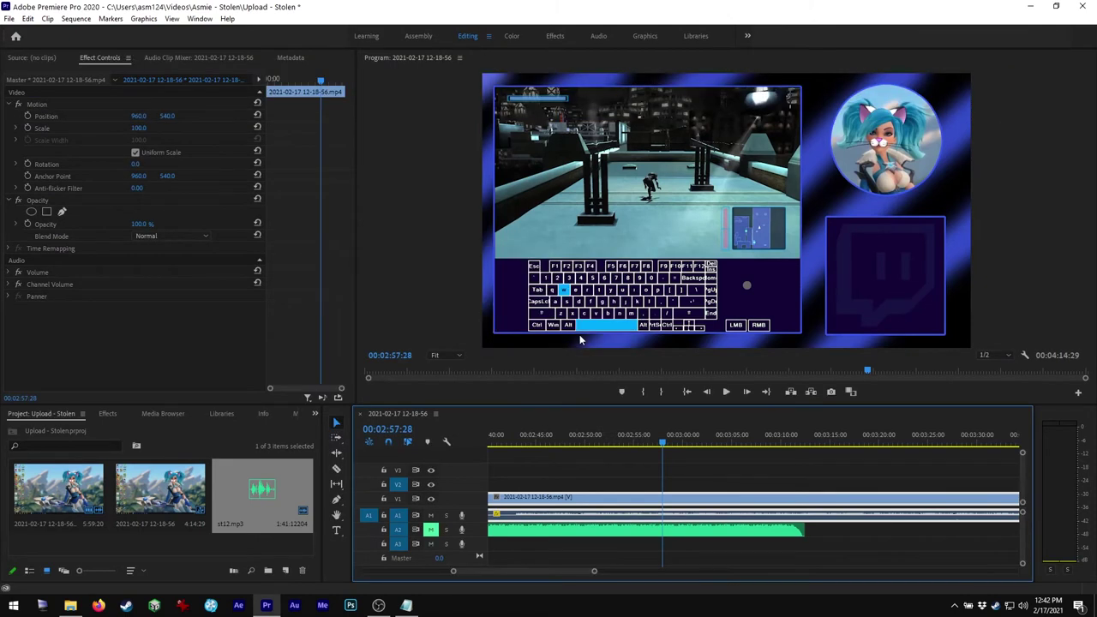
{"action": "key", "text": "space"}
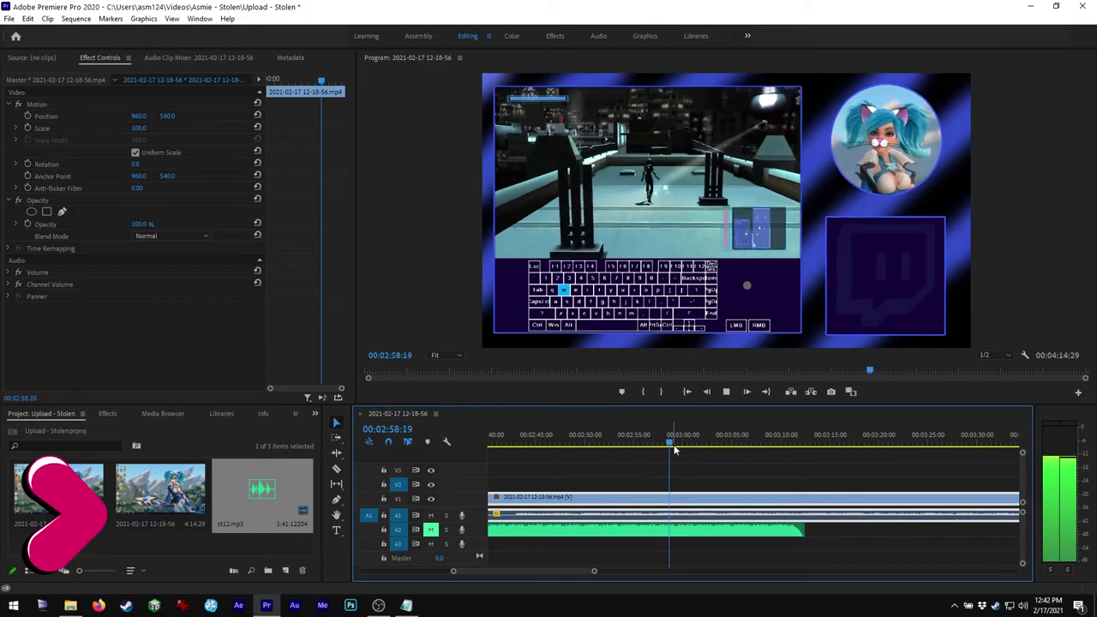
{"action": "key", "text": "space"}
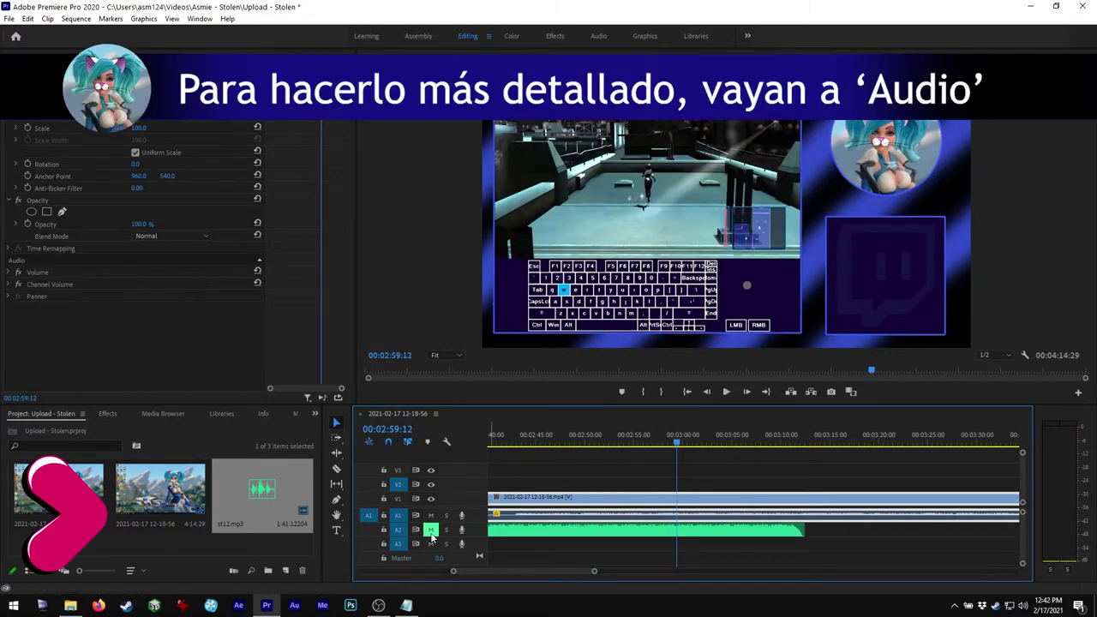
Step: In the Audio workspace, play from 00:02:57:12 and set the clip volumes to 6.8 dB for Audio 1 and -3.9 dB for Audio 2
{"action": "left_click", "coordinate": [599, 38]}
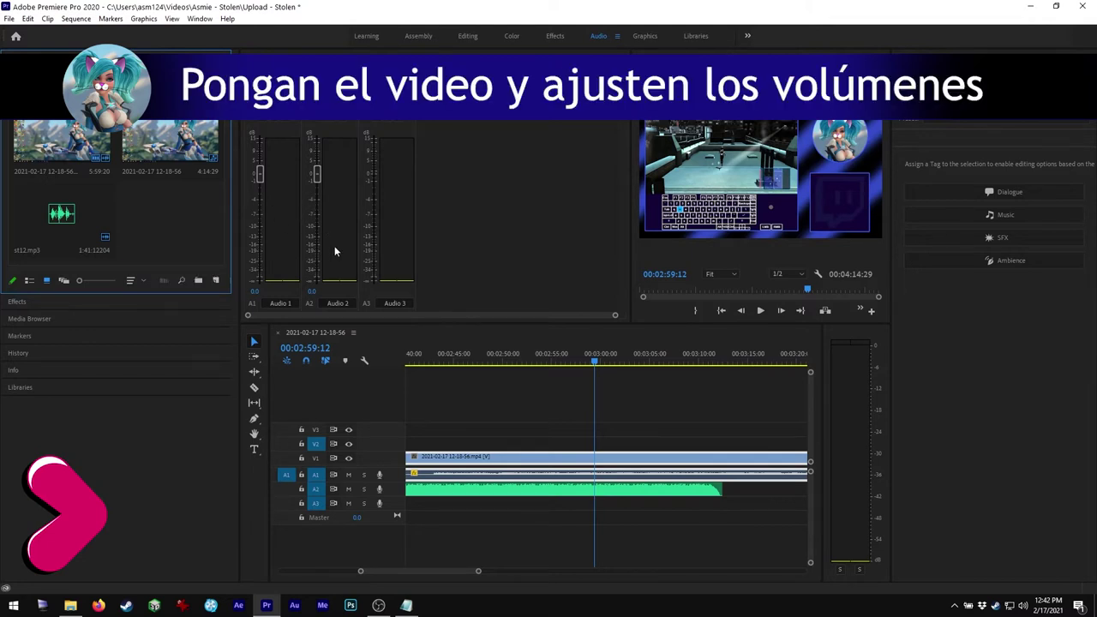
{"action": "left_click", "coordinate": [576, 361]}
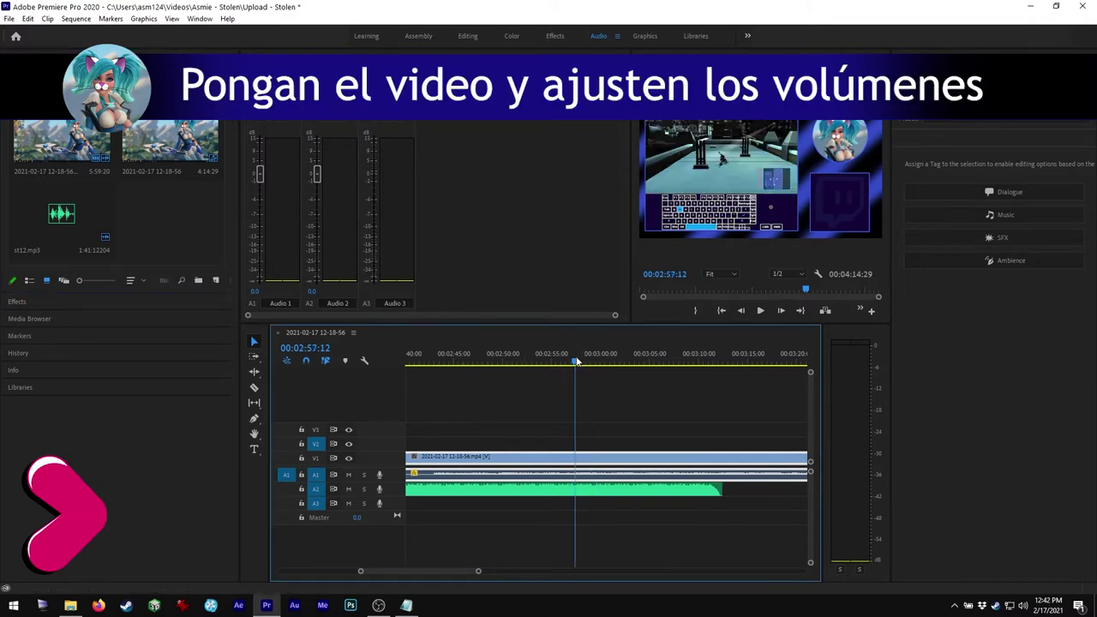
{"action": "key", "text": "space"}
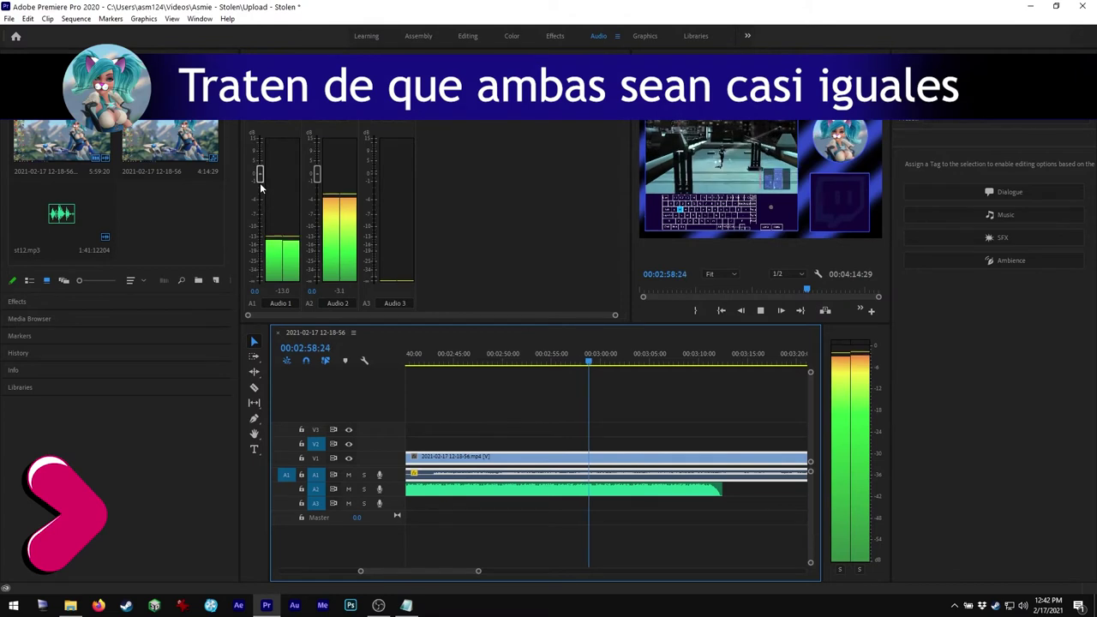
{"action": "left_click_drag", "start_coordinate": [260, 175], "coordinate": [318, 198]}
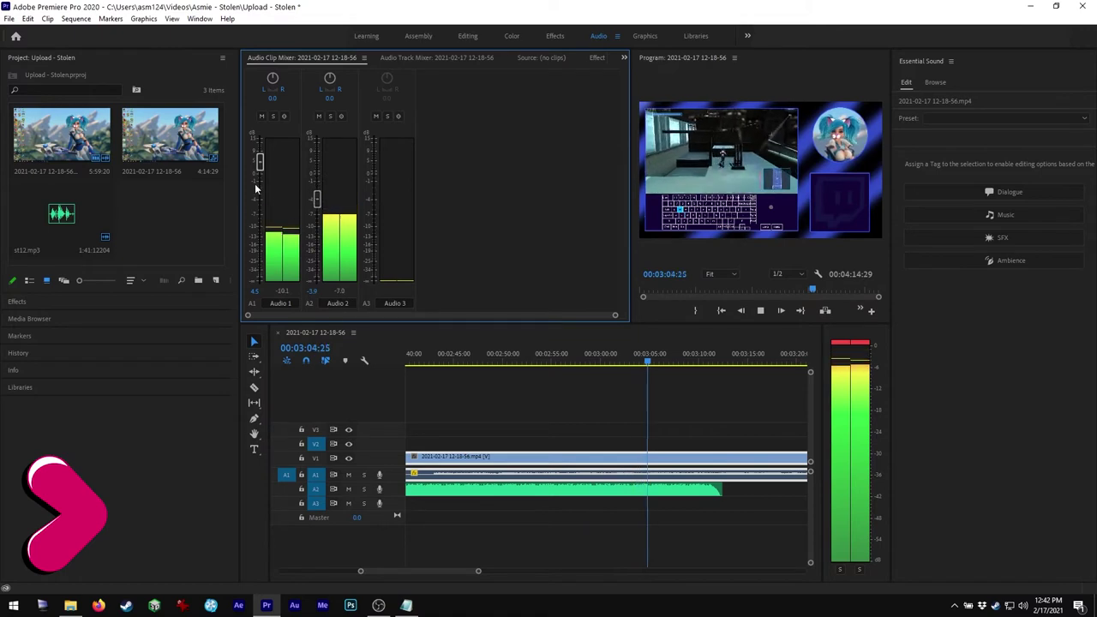
{"action": "left_click_drag", "start_coordinate": [262, 162], "coordinate": [260, 159]}
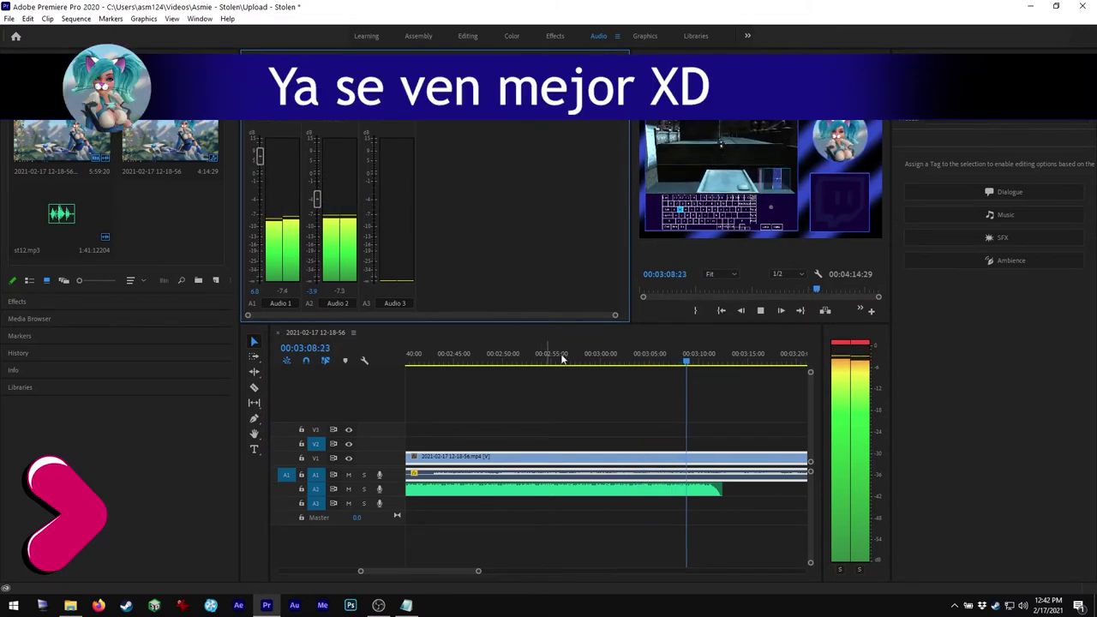
{"action": "key", "text": "space"}
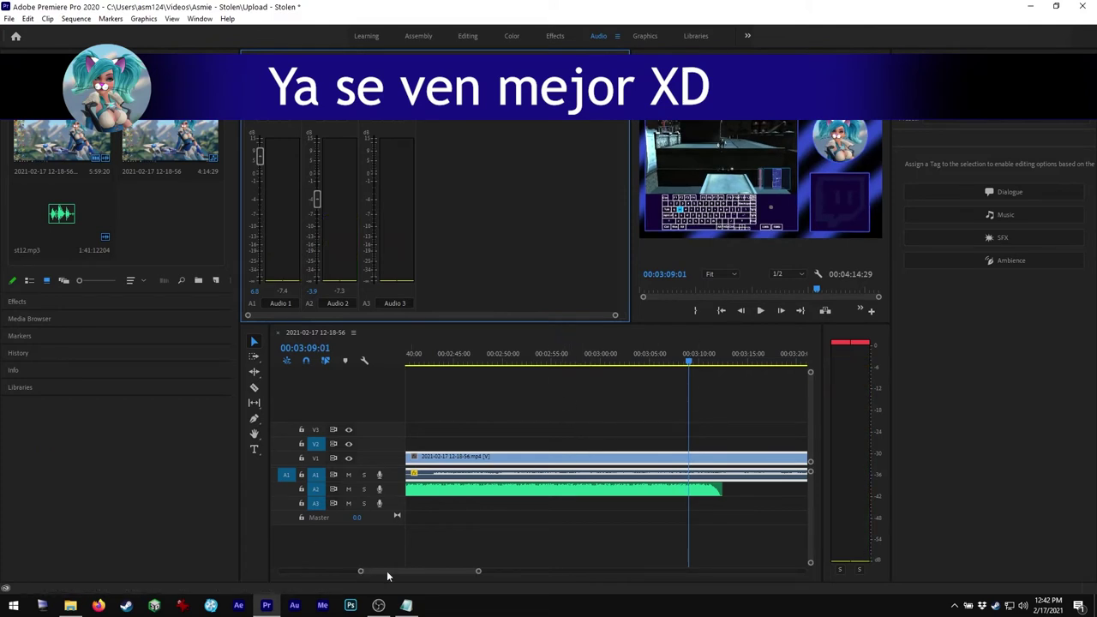
Step: Return to the Editing workspace and move the st12.mp3 clip on A2 to the very start of the sequence
{"action": "left_click", "coordinate": [465, 37]}
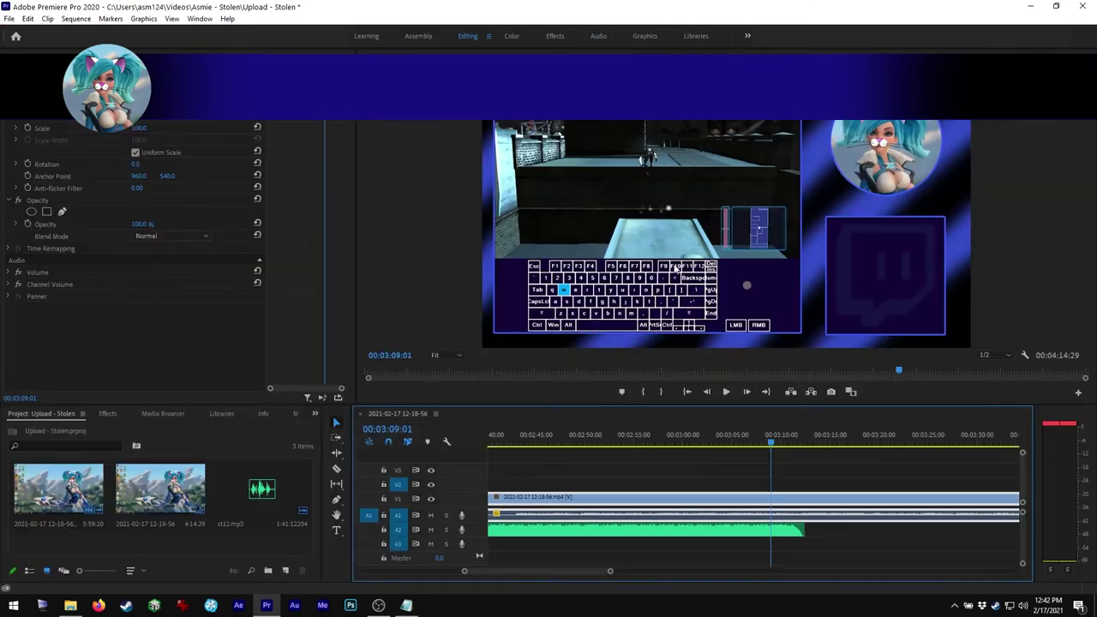
{"action": "scroll", "coordinate": [523, 575], "scroll_direction": "up", "scroll_amount": 5}
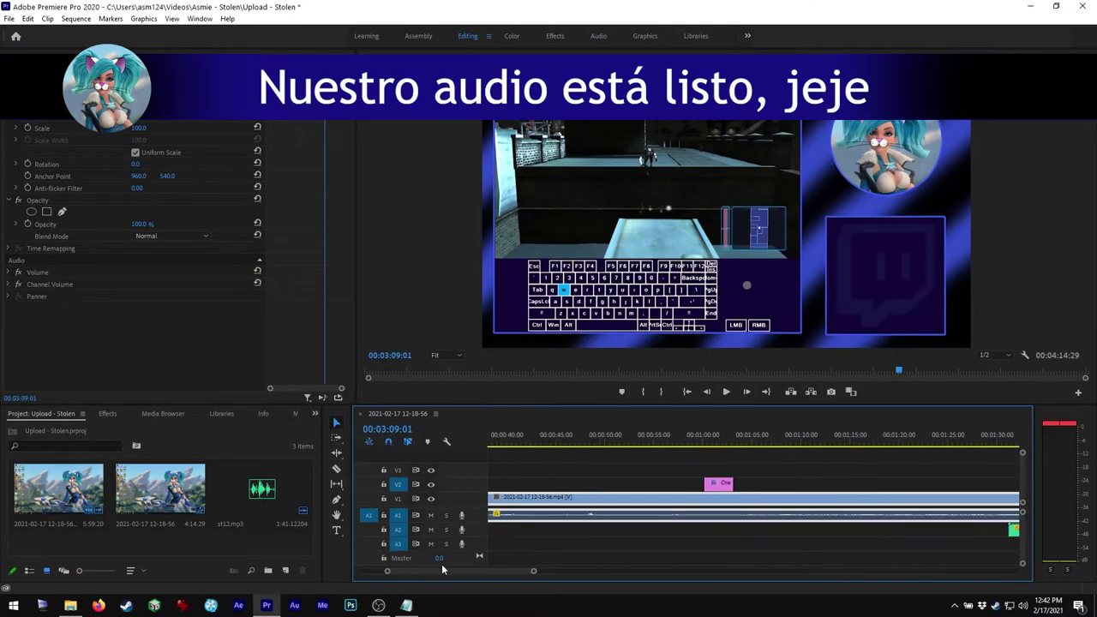
{"action": "left_click_drag", "start_coordinate": [568, 572], "coordinate": [616, 576]}
{"action": "left_click_drag", "start_coordinate": [474, 571], "coordinate": [368, 573]}
{"action": "left_click_drag", "start_coordinate": [541, 571], "coordinate": [495, 576]}
{"action": "left_click_drag", "start_coordinate": [721, 527], "coordinate": [510, 533]}
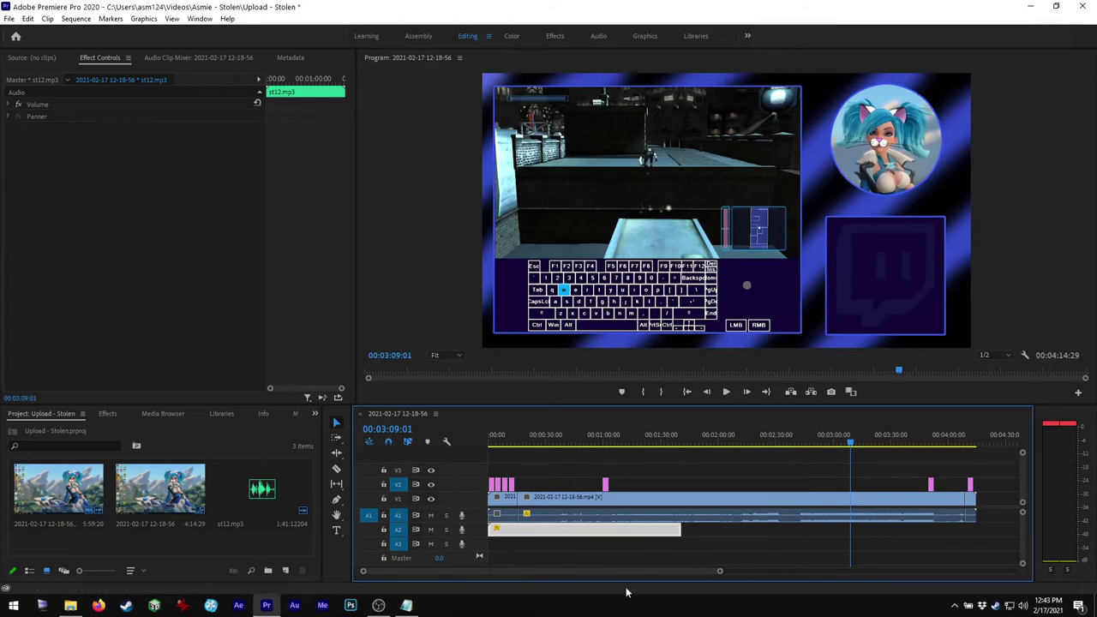
Step: Play and scrub the opening up to about 00:00:39 to find where the intro music has to stop before the game starts
{"action": "left_click_drag", "start_coordinate": [717, 575], "coordinate": [485, 571]}
{"action": "key", "text": "Home"}
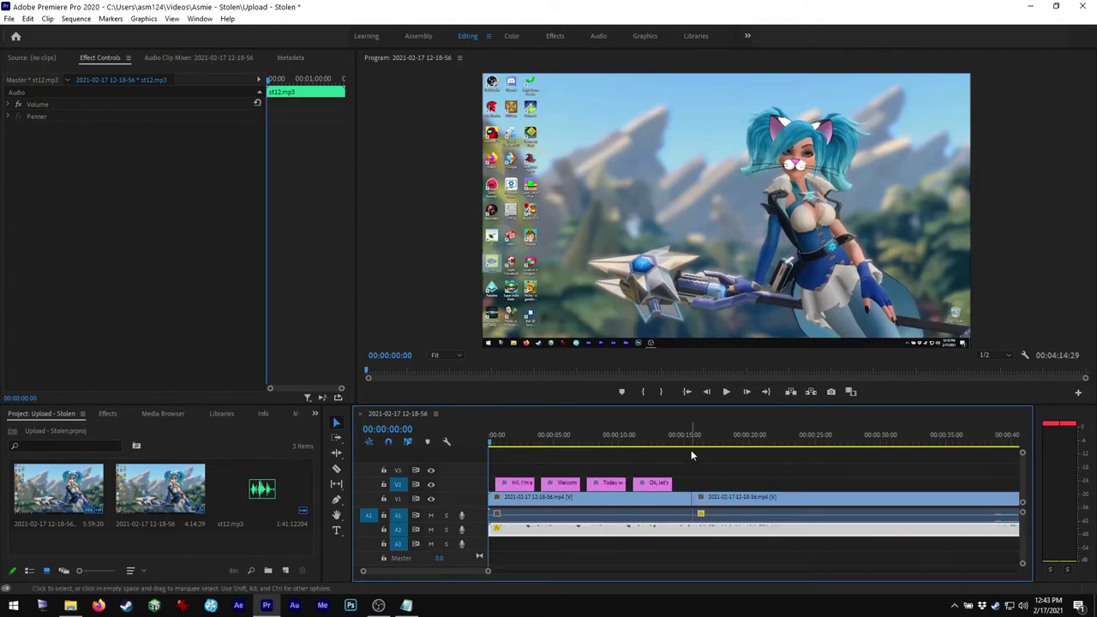
{"action": "left_click", "coordinate": [688, 440]}
{"action": "key", "text": "space"}
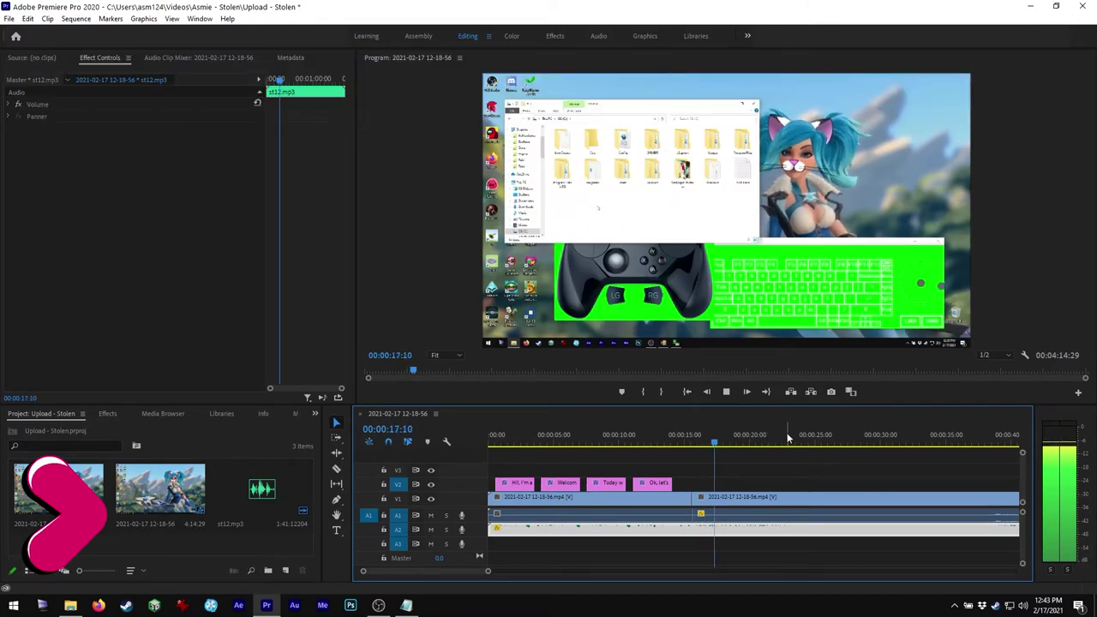
{"action": "left_click", "coordinate": [796, 439]}
{"action": "scroll", "coordinate": [838, 438], "scroll_direction": "down", "scroll_amount": 5}
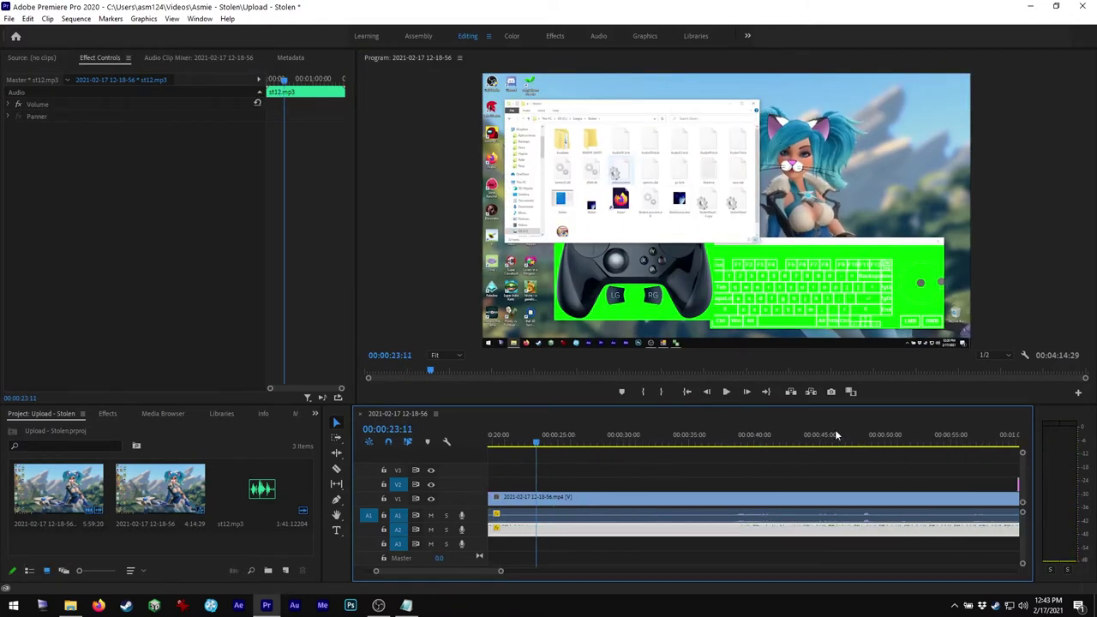
{"action": "left_click", "coordinate": [742, 436]}
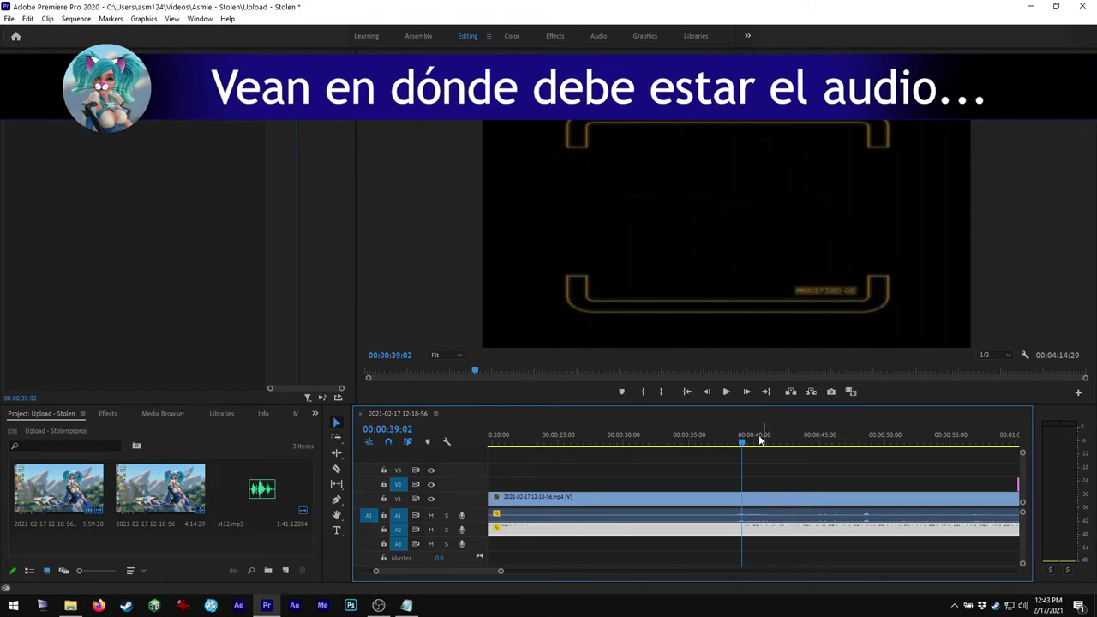
{"action": "left_click", "coordinate": [704, 439]}
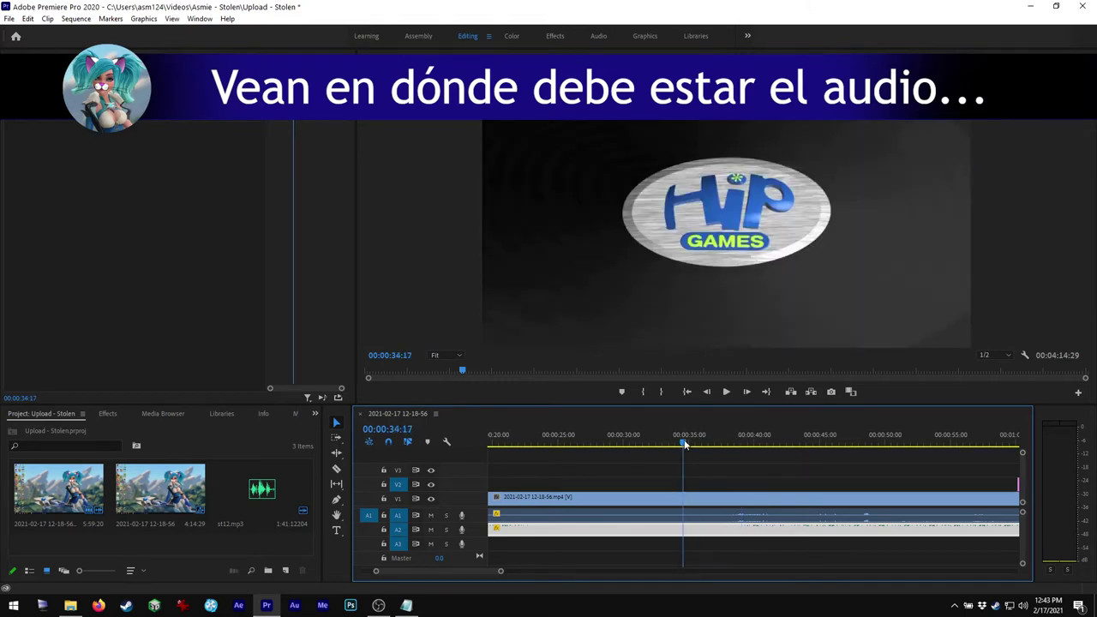
{"action": "left_click_drag", "start_coordinate": [684, 444], "coordinate": [588, 468]}
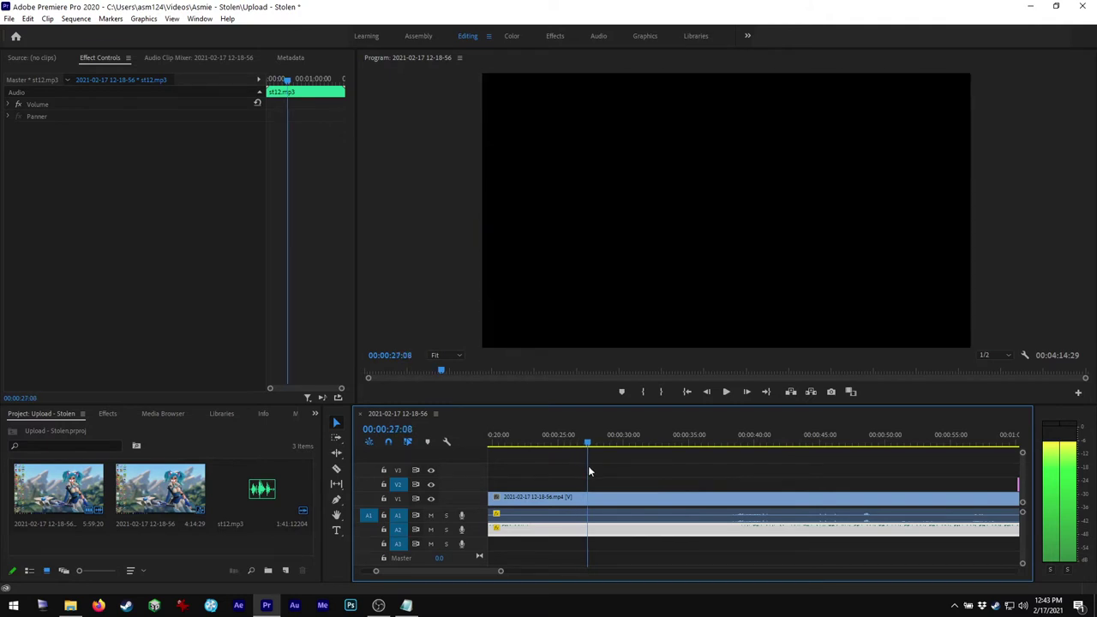
Step: Split the st12.mp3 clip on A2 at 00:00:28:15 and move the second part slightly away, leaving a gap
{"action": "key", "text": "equal"}
{"action": "key", "text": "equal"}
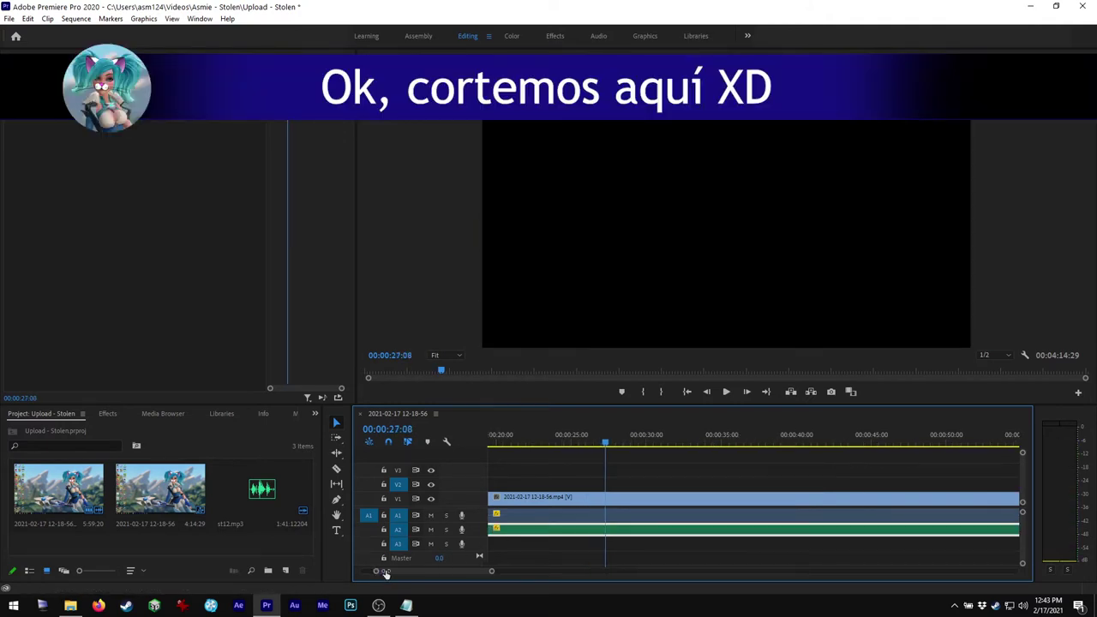
{"action": "key", "text": "space"}
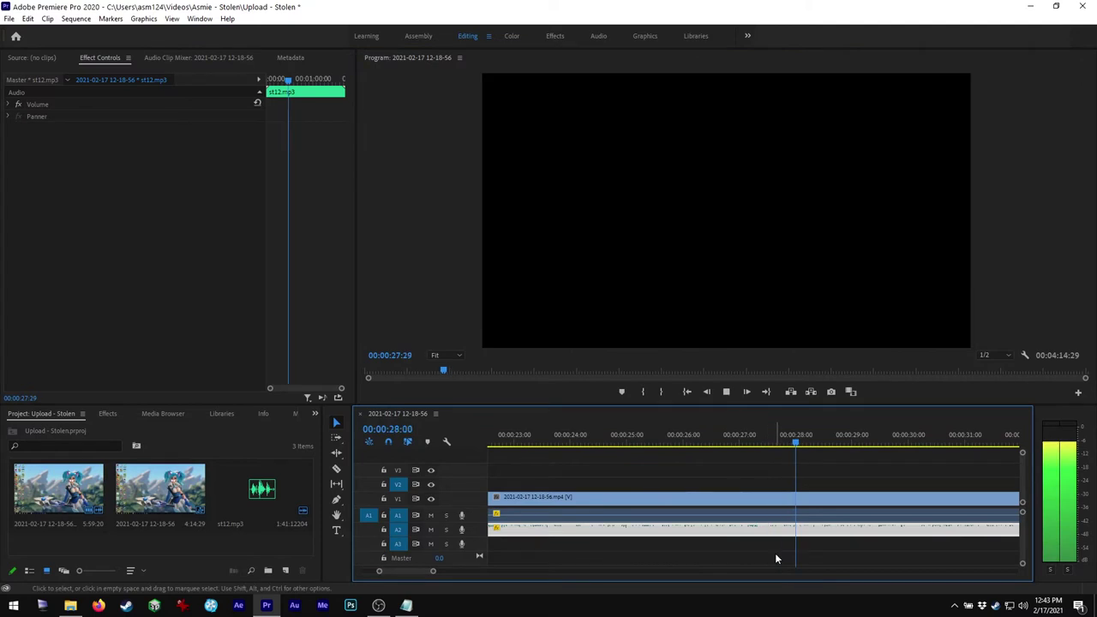
{"action": "key", "text": "space"}
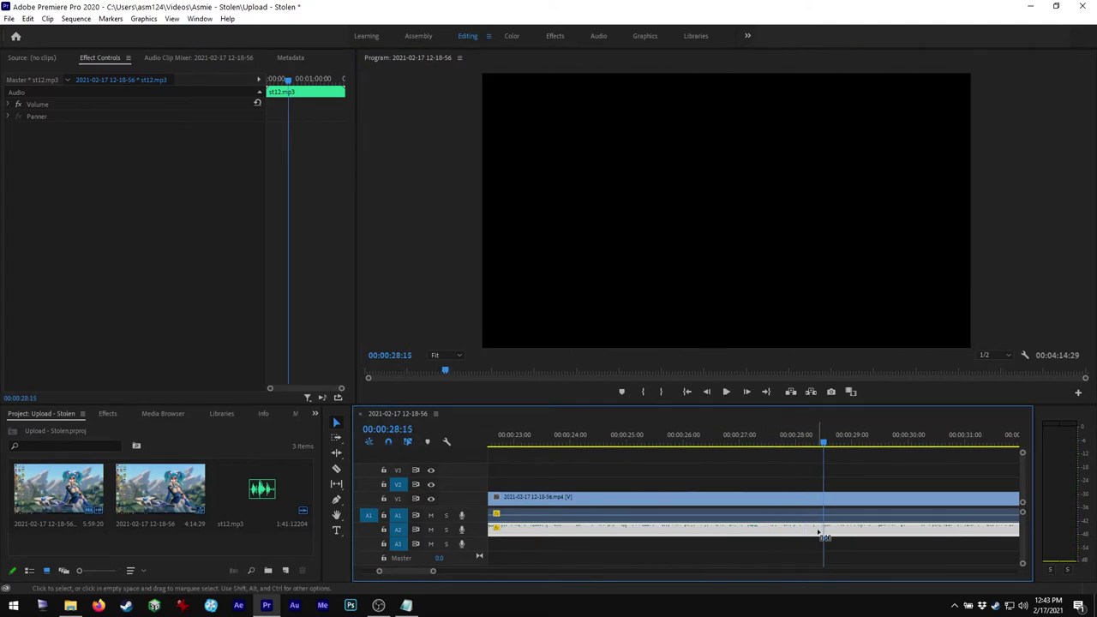
{"action": "key", "text": "ctrl+k"}
{"action": "left_click_drag", "start_coordinate": [847, 530], "coordinate": [879, 529]}
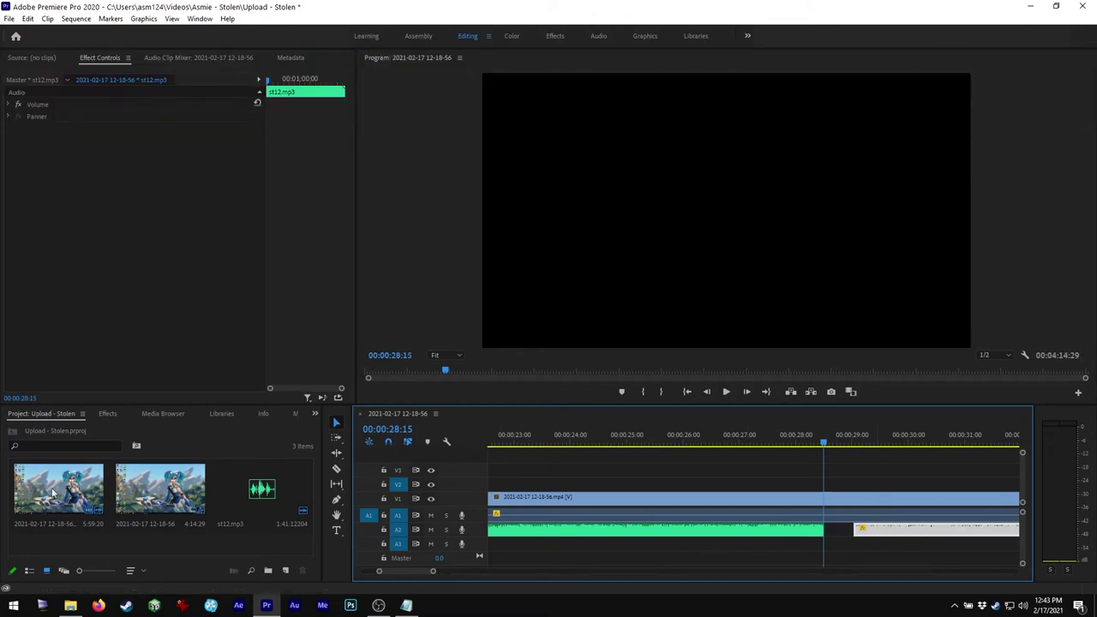
Step: Add a 2-second Exponential Fade ending the first music part and a 2-second Constant Gain starting the second, and preview the fade-out
{"action": "left_click", "coordinate": [114, 413]}
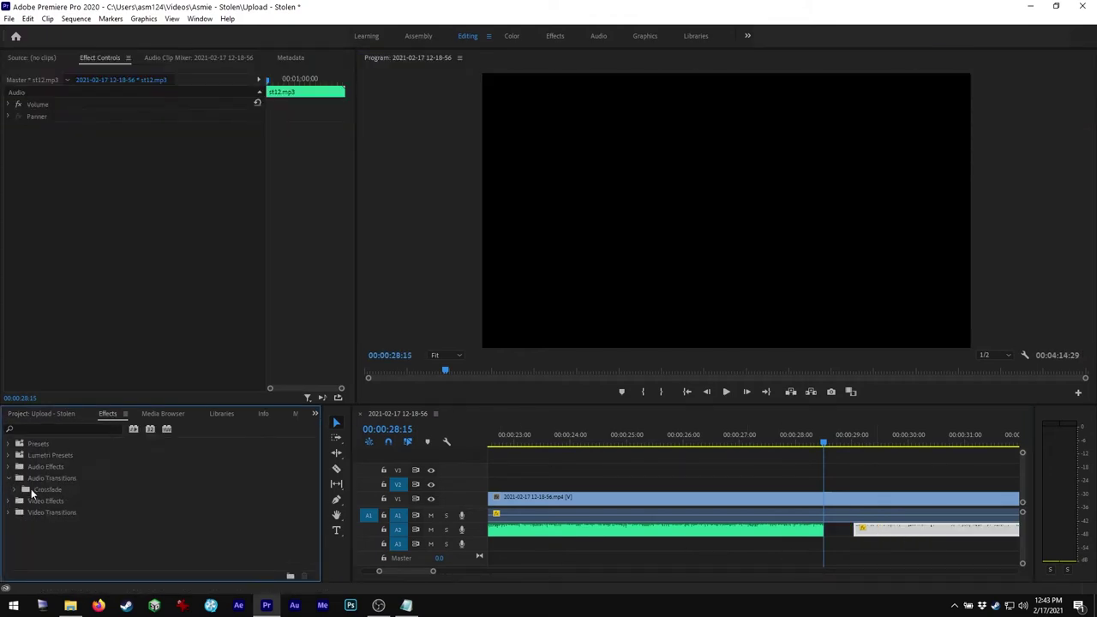
{"action": "left_click", "coordinate": [19, 489]}
{"action": "left_click_drag", "start_coordinate": [69, 520], "coordinate": [499, 527]}
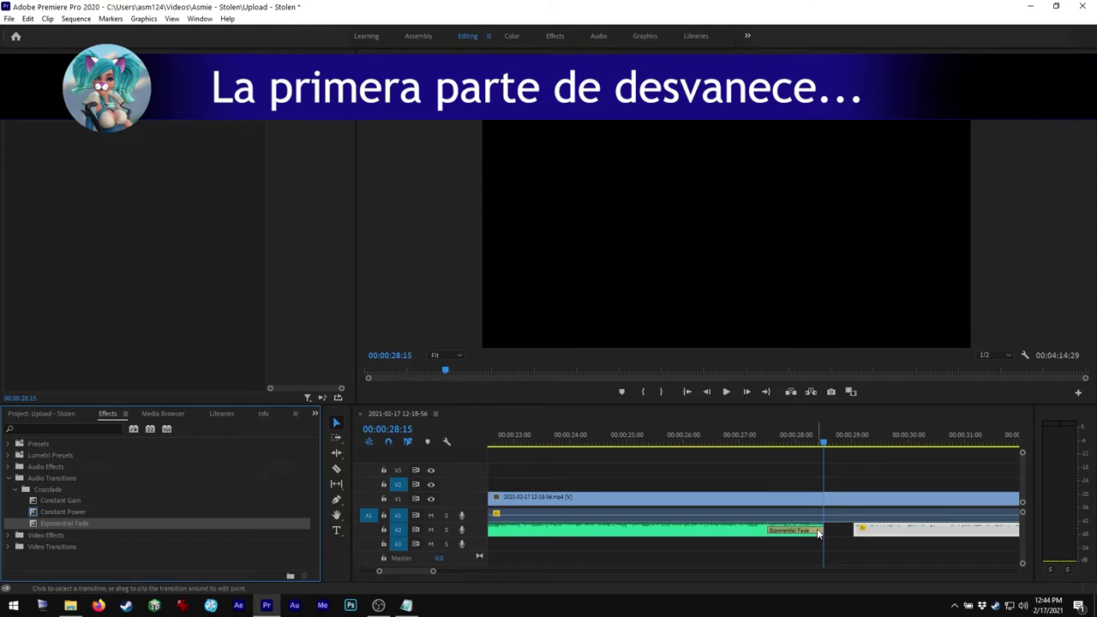
{"action": "left_click_drag", "start_coordinate": [65, 500], "coordinate": [965, 529]}
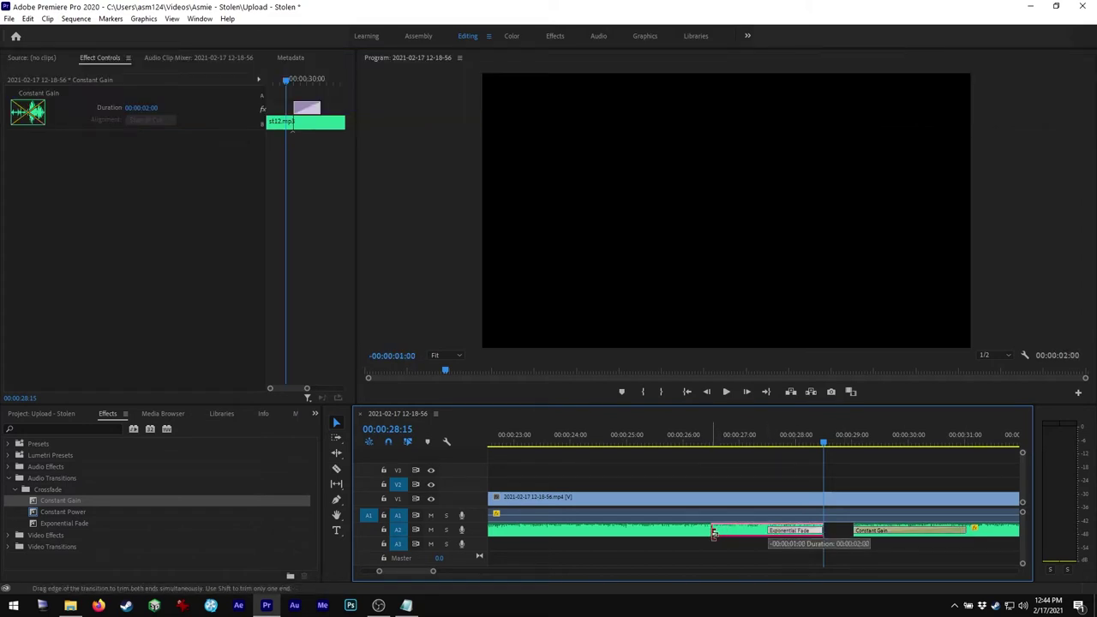
{"action": "left_click_drag", "start_coordinate": [716, 533], "coordinate": [715, 532]}
{"action": "left_click", "coordinate": [673, 436]}
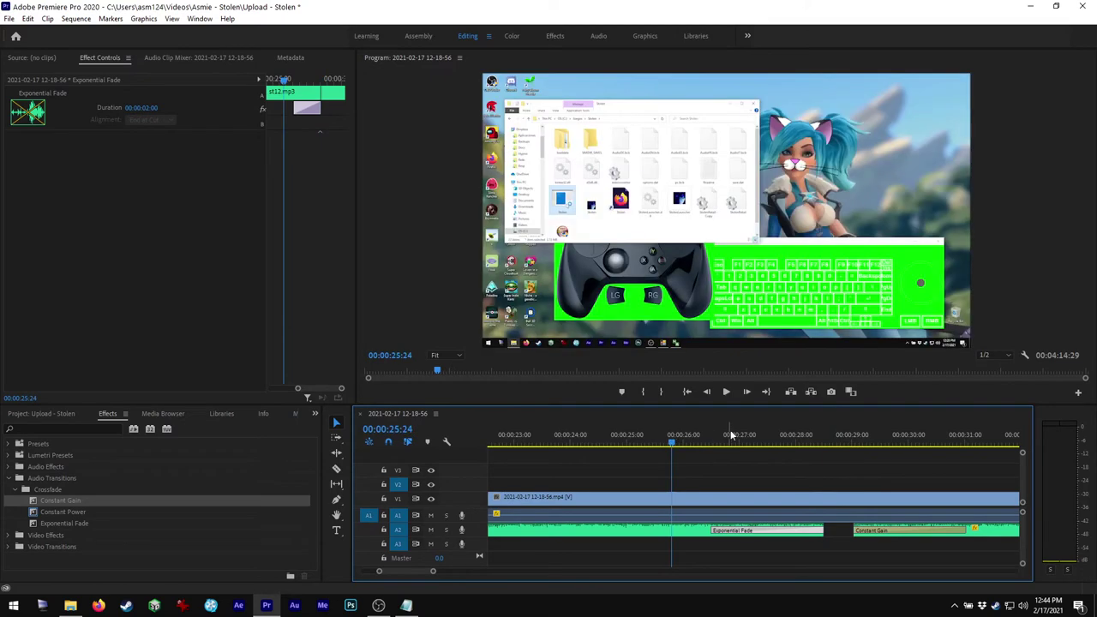
{"action": "key", "text": "space"}
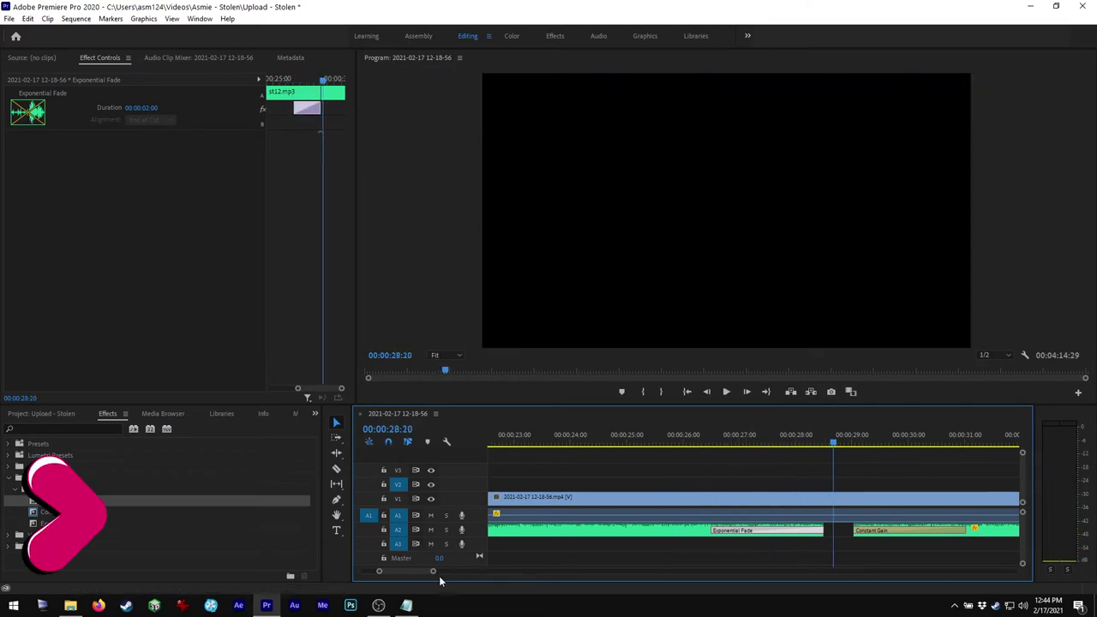
Step: Move the second music part on A2 to start at the final desktop clip, about 00:04:09, and play the transition
{"action": "left_click_drag", "start_coordinate": [433, 571], "coordinate": [650, 571]}
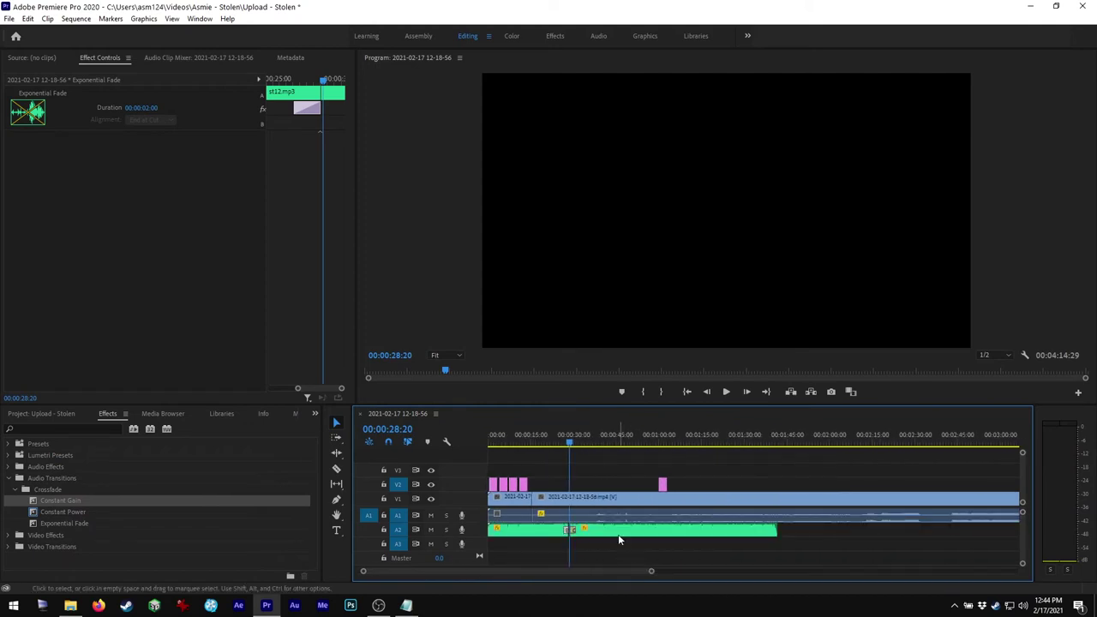
{"action": "left_click_drag", "start_coordinate": [626, 530], "coordinate": [939, 538]}
{"action": "scroll", "coordinate": [730, 552], "scroll_direction": "right", "scroll_amount": 5}
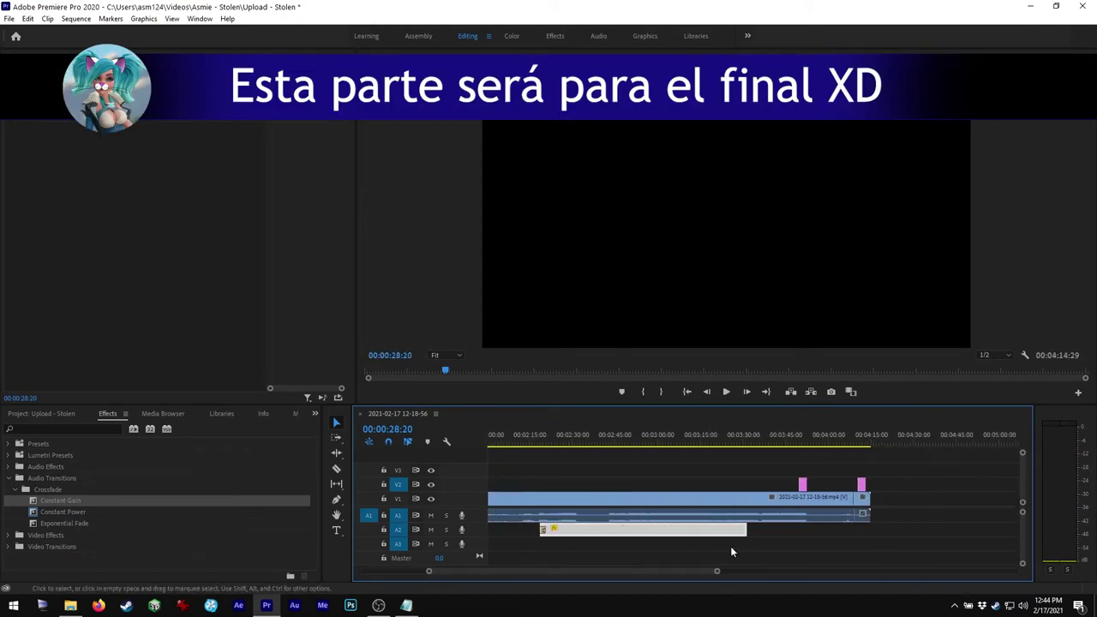
{"action": "left_click_drag", "start_coordinate": [651, 532], "coordinate": [934, 533]}
{"action": "left_click", "coordinate": [849, 440]}
{"action": "left_click_drag", "start_coordinate": [425, 573], "coordinate": [546, 565]}
{"action": "key", "text": "space"}
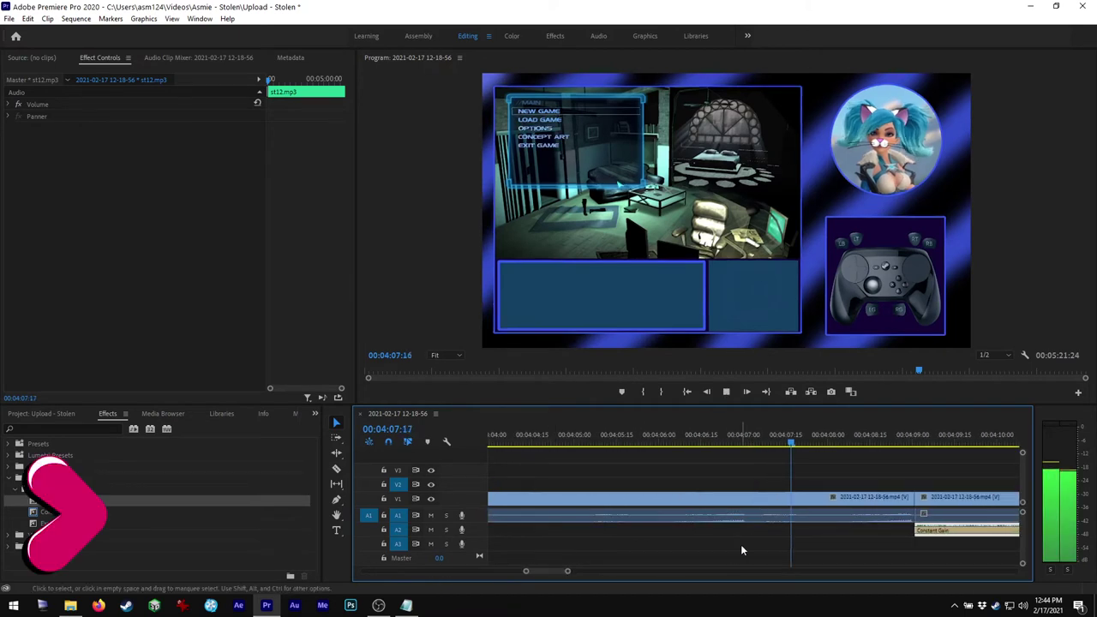
Step: Shift the closing music part on A2 earlier to start at 00:04:08:26 and play the transition again
{"action": "left_click", "coordinate": [937, 531]}
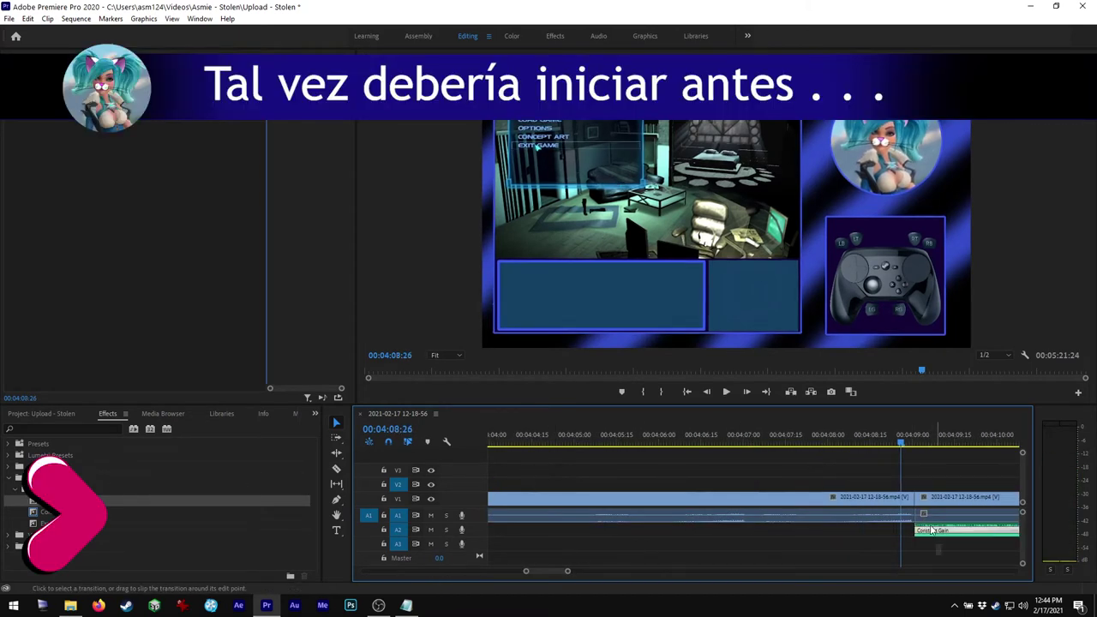
{"action": "left_click", "coordinate": [910, 533]}
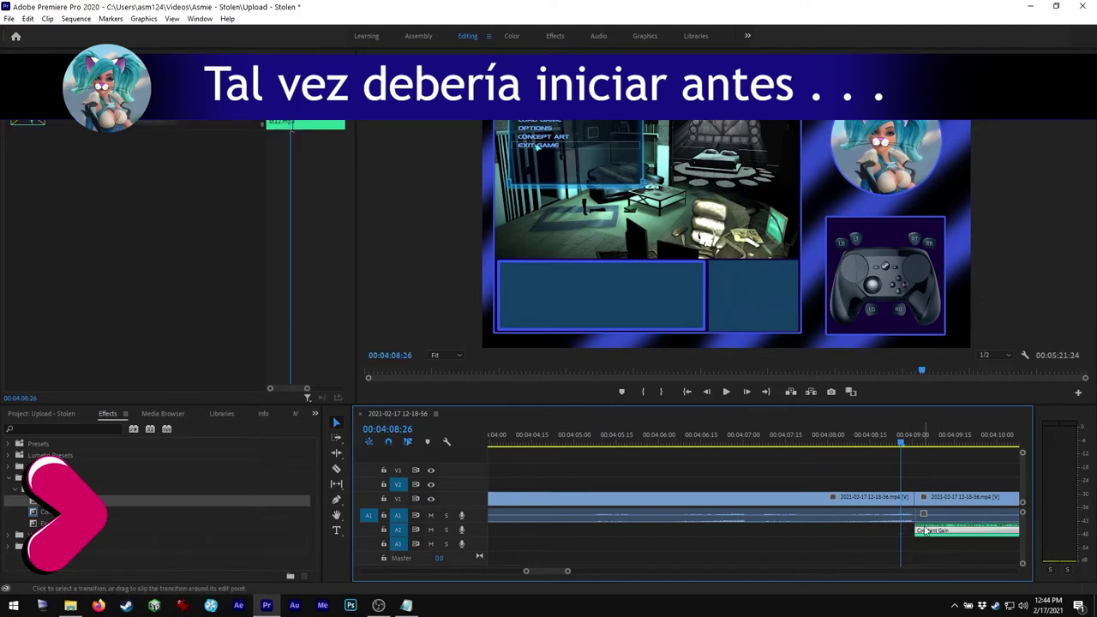
{"action": "left_click_drag", "start_coordinate": [923, 531], "coordinate": [910, 531]}
{"action": "key", "text": "space"}
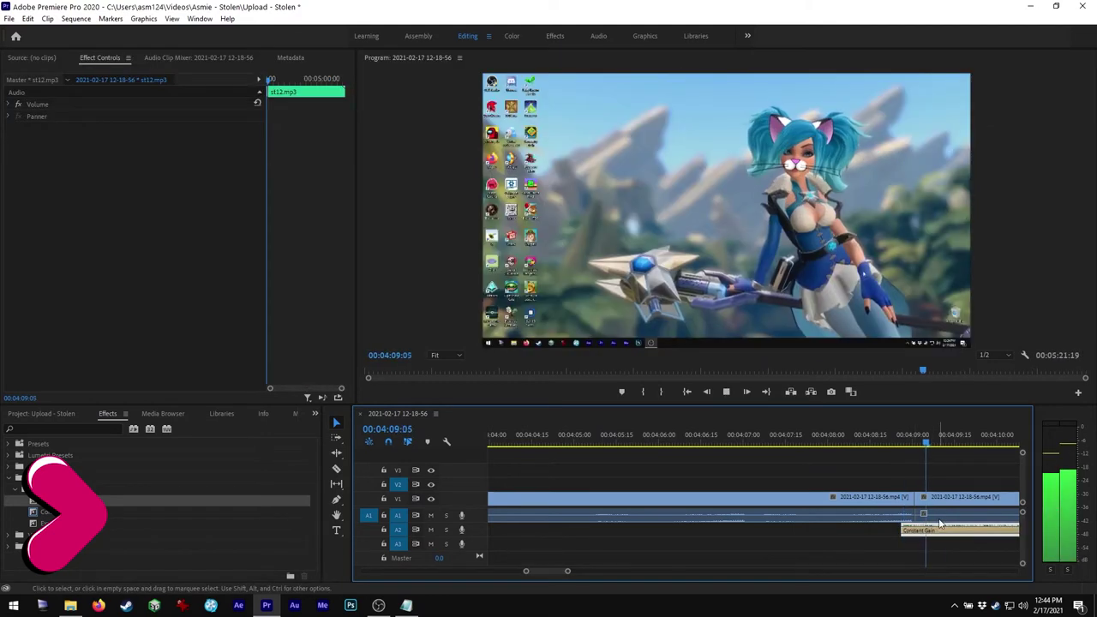
{"action": "key", "text": "space"}
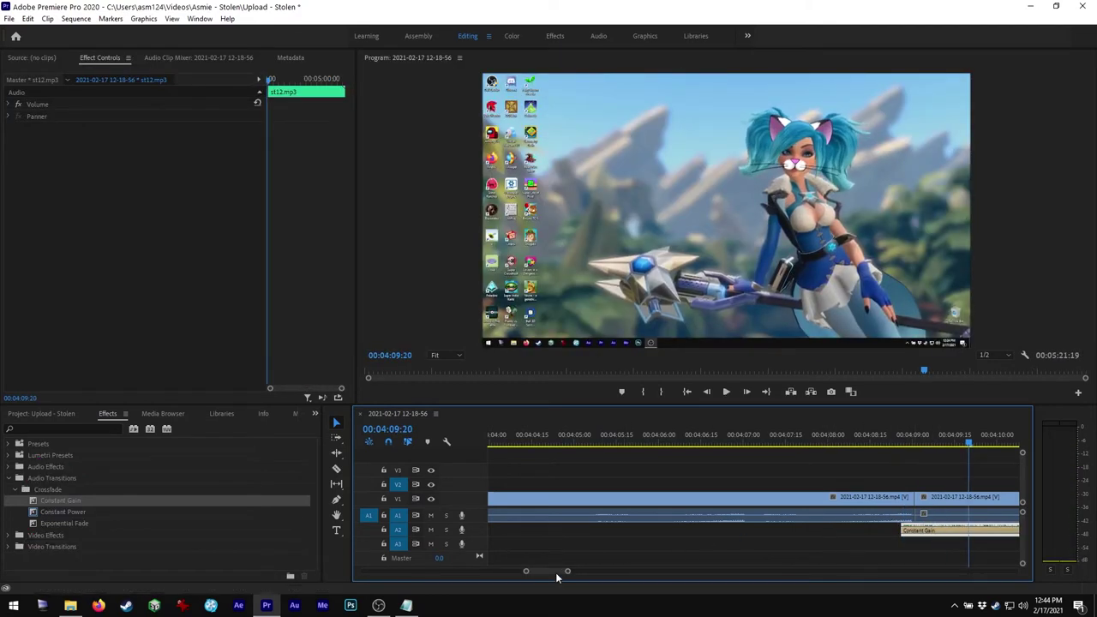
Step: Split the closing music on A2 at the end of the video, 00:04:14:29
{"action": "scroll", "coordinate": [652, 551], "scroll_direction": "down", "scroll_amount": 5}
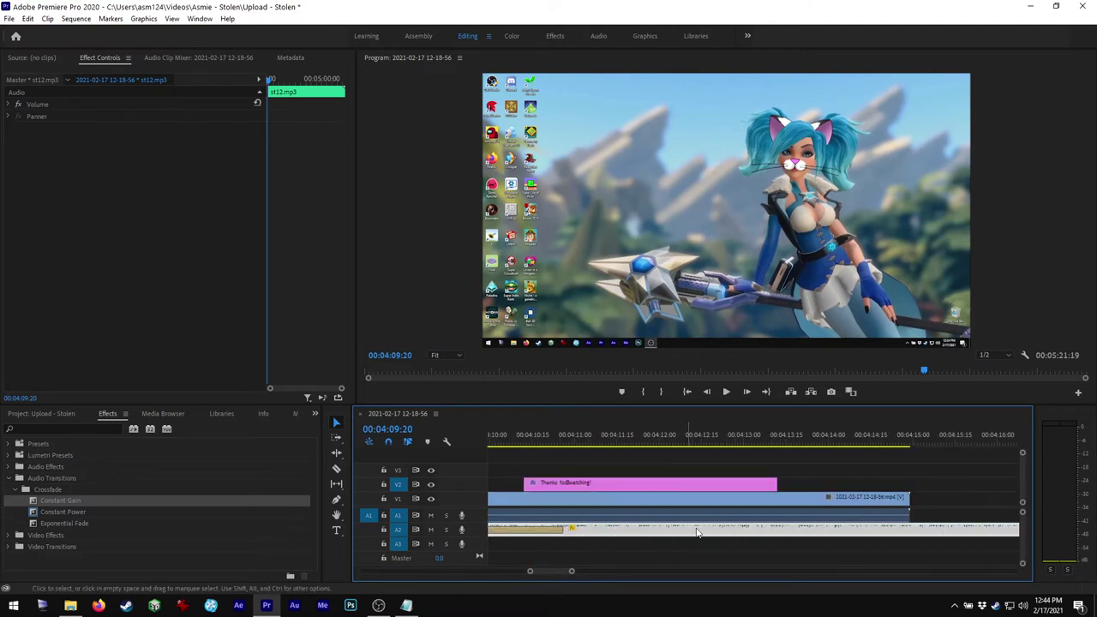
{"action": "left_click", "coordinate": [909, 443]}
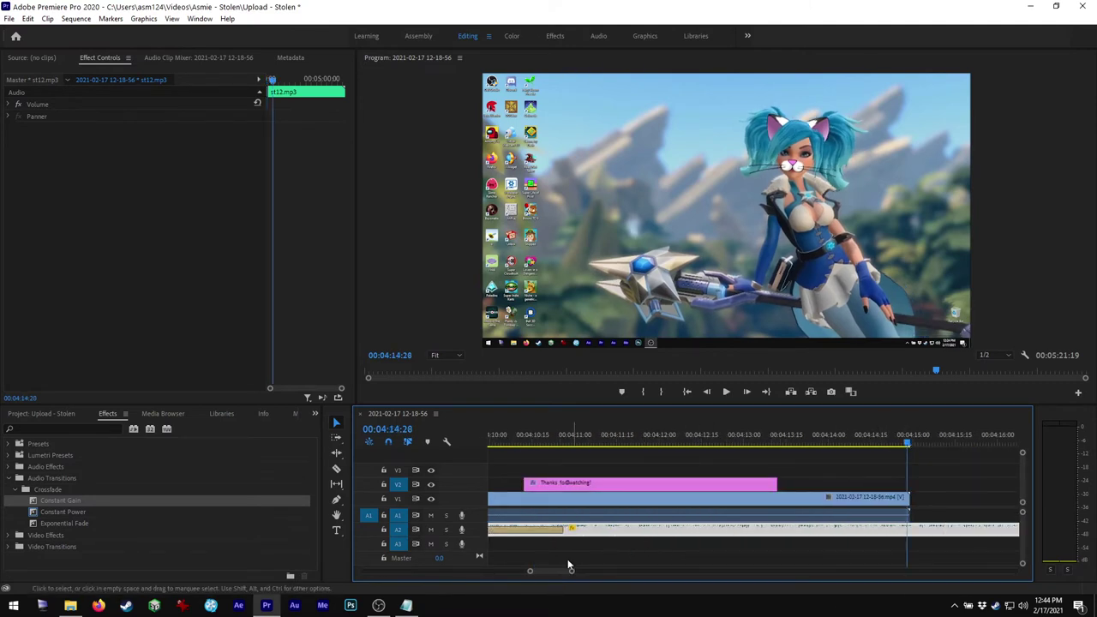
{"action": "left_click_drag", "start_coordinate": [530, 574], "coordinate": [582, 568]}
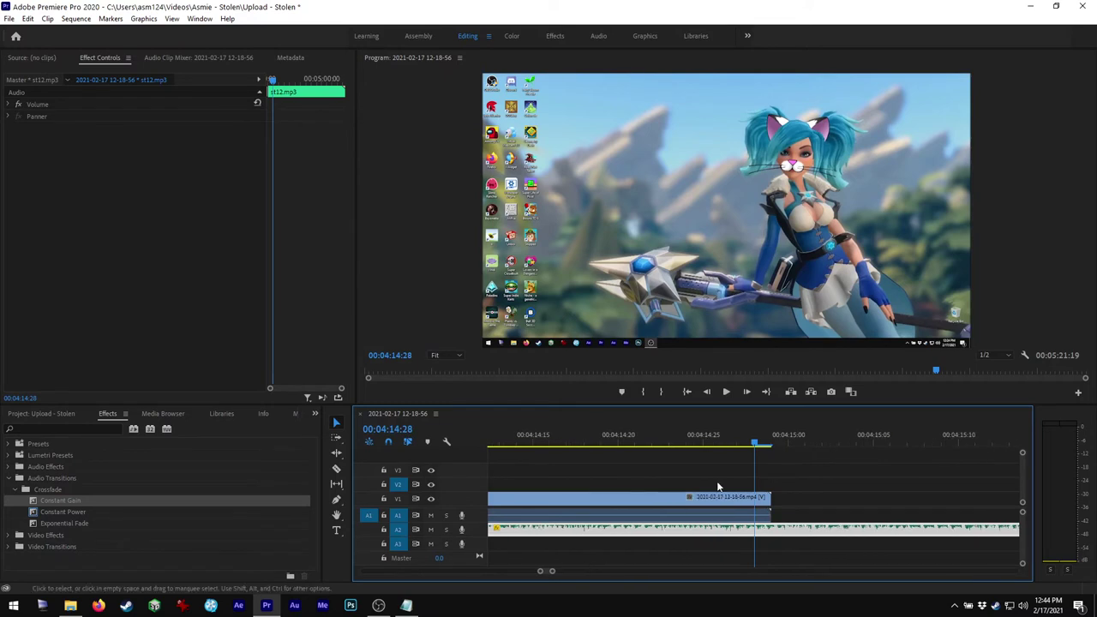
{"action": "left_click", "coordinate": [772, 444]}
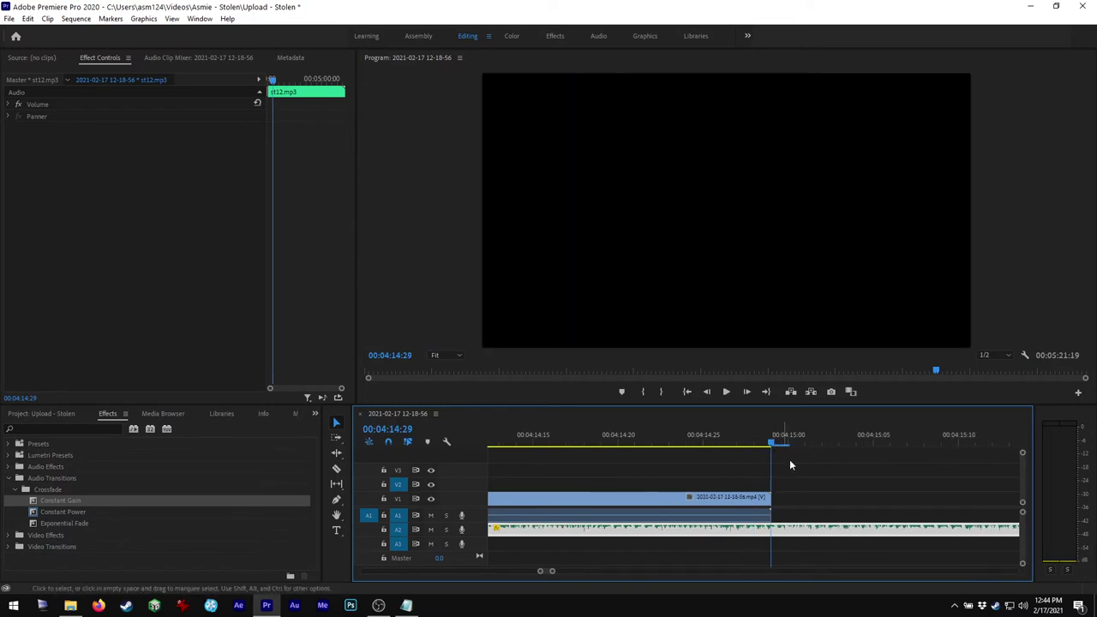
{"action": "left_click", "coordinate": [797, 526]}
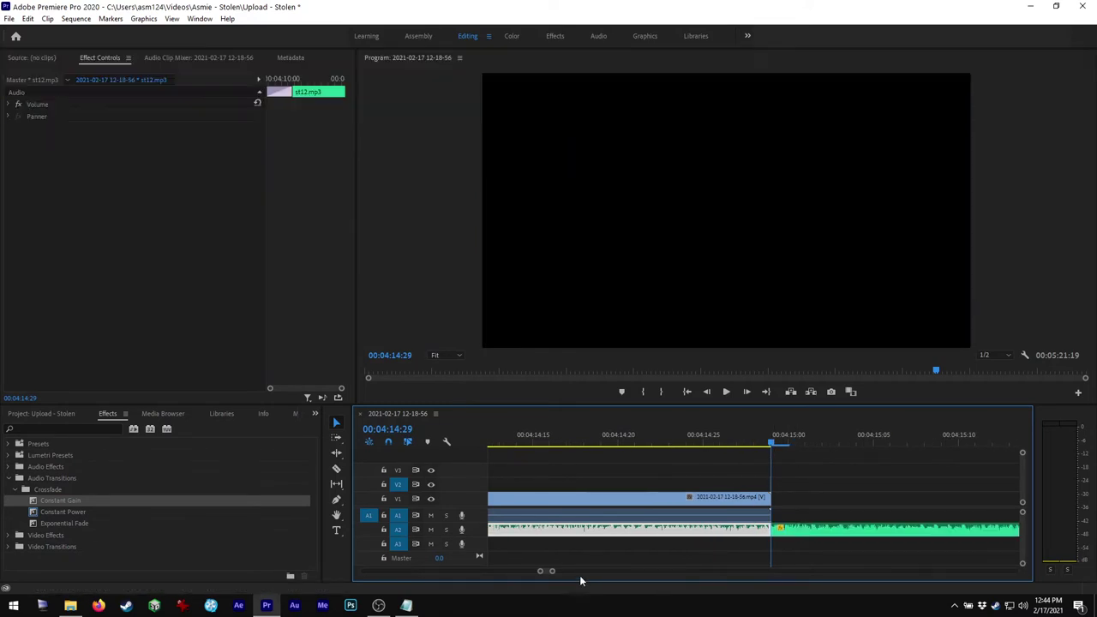
Step: Play past the end of the video and delete the leftover music on A2 after 00:04:14:29
{"action": "key", "text": "space"}
{"action": "left_click_drag", "start_coordinate": [553, 573], "coordinate": [673, 569]}
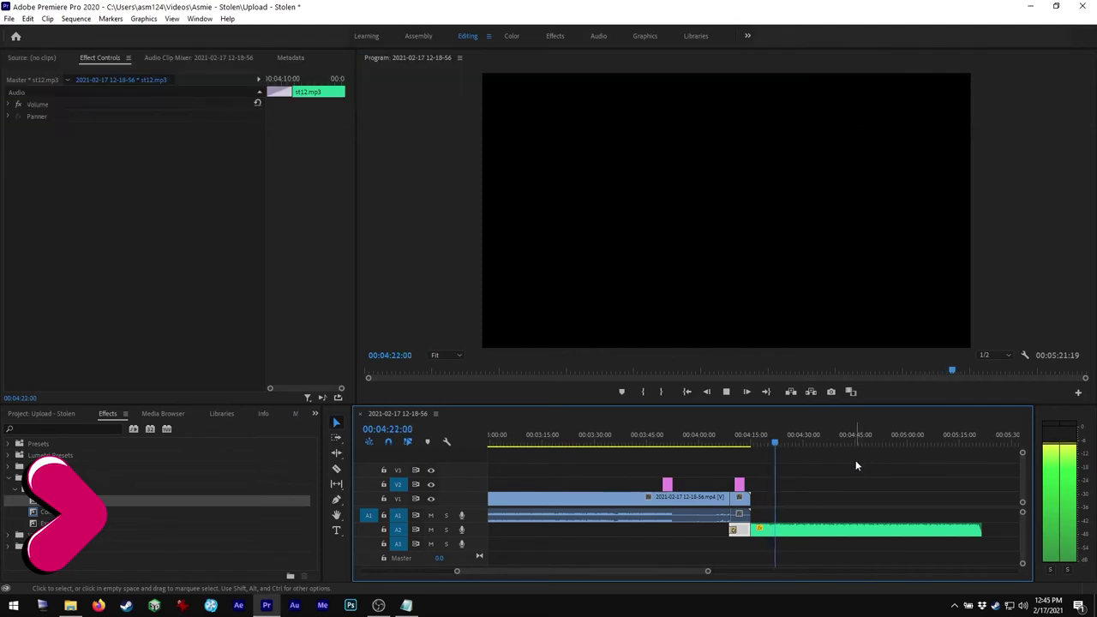
{"action": "key", "text": "space"}
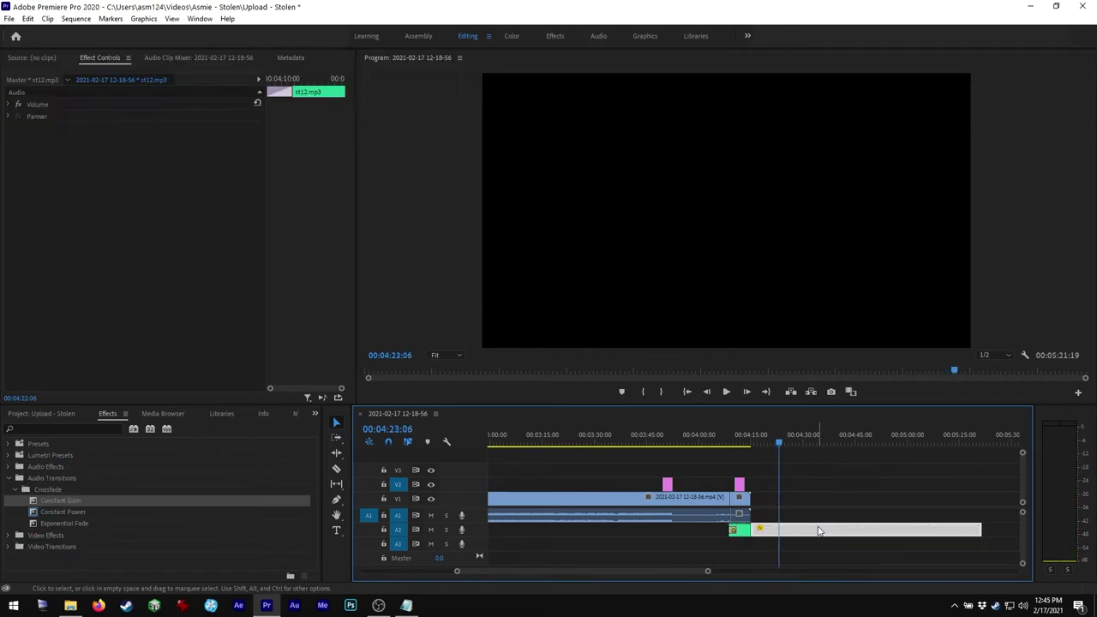
{"action": "left_click", "coordinate": [818, 531]}
{"action": "key", "text": "Delete"}
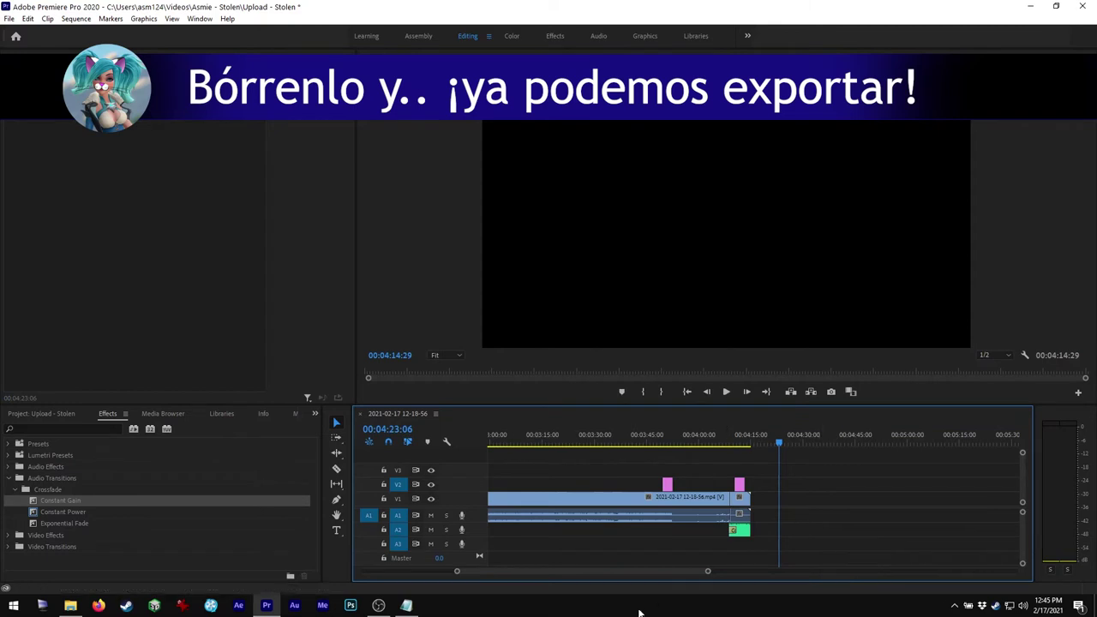
Step: Open the media export settings for the finished sequence
{"action": "left_click_drag", "start_coordinate": [628, 568], "coordinate": [513, 559]}
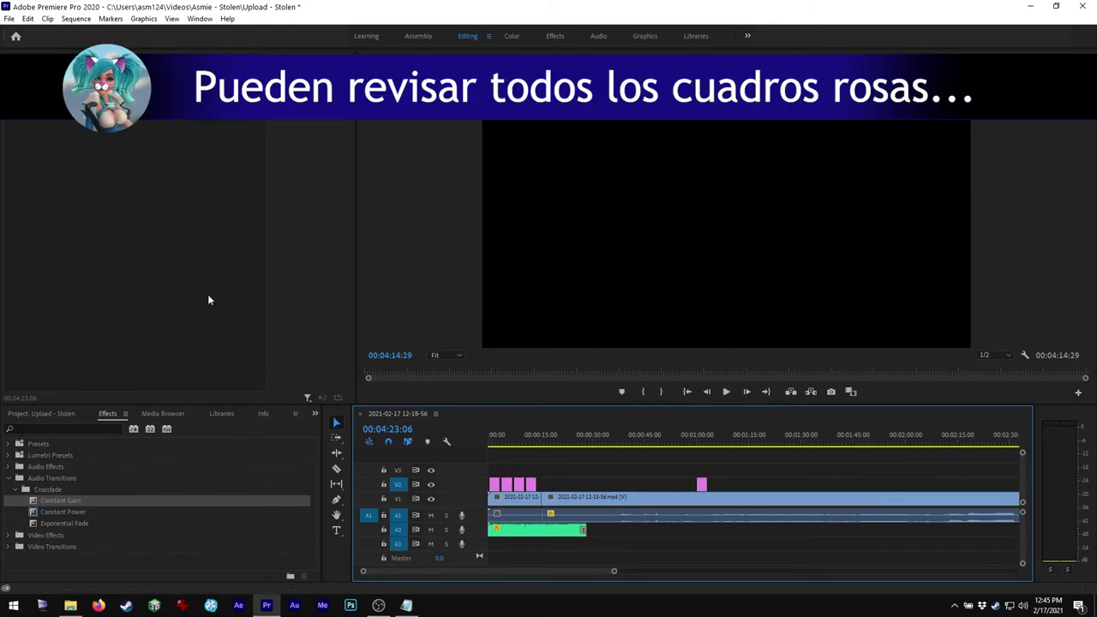
{"action": "left_click", "coordinate": [10, 18]}
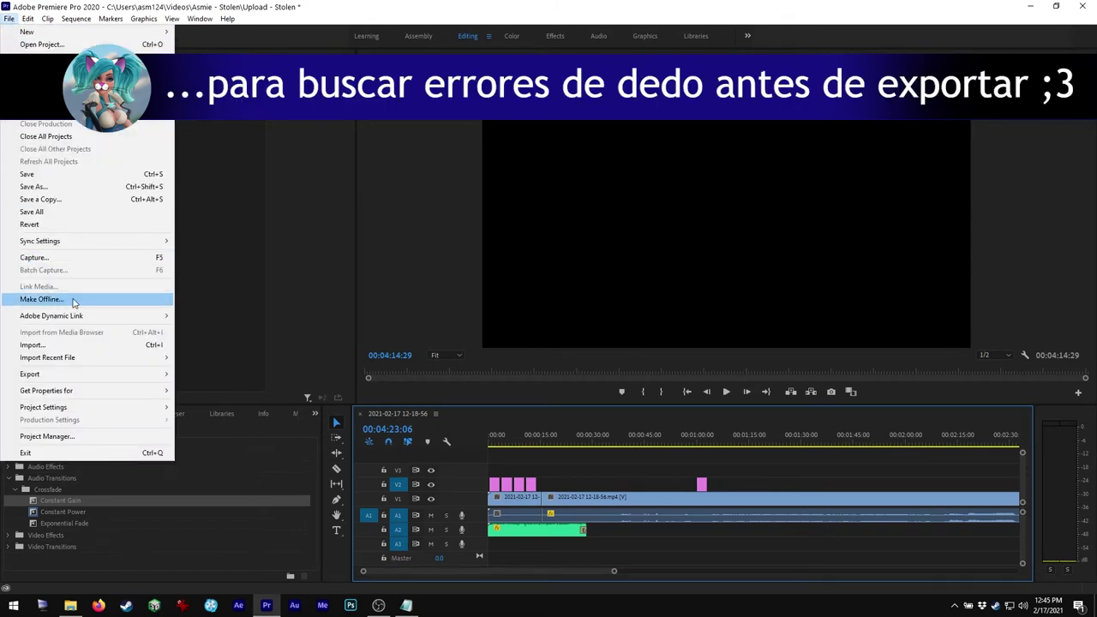
{"action": "mouse_move", "coordinate": [127, 378]}
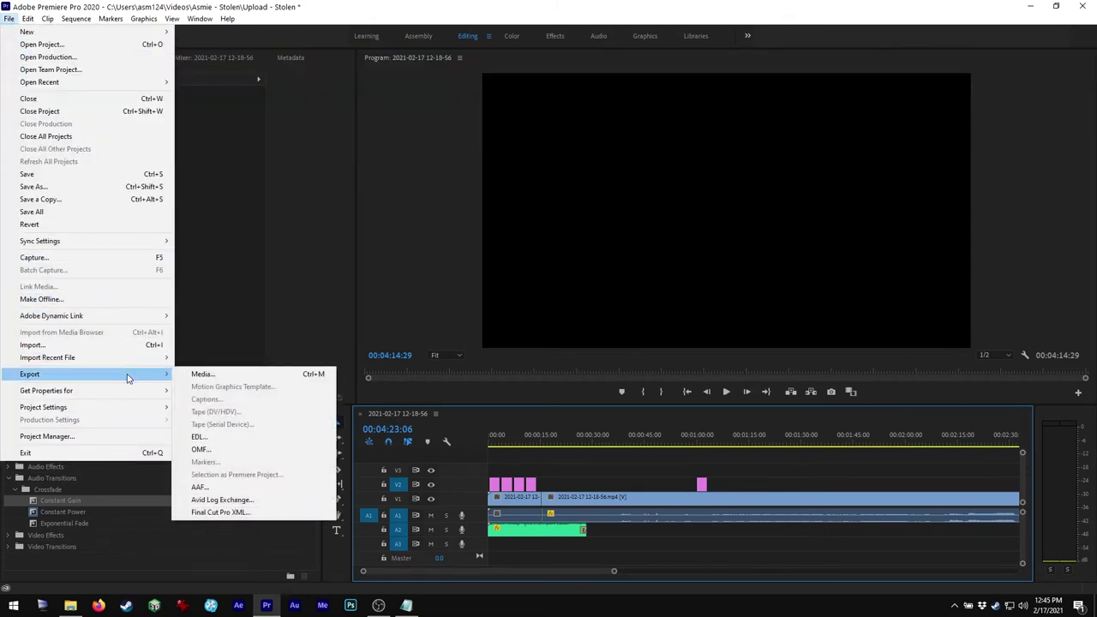
{"action": "left_click", "coordinate": [201, 374]}
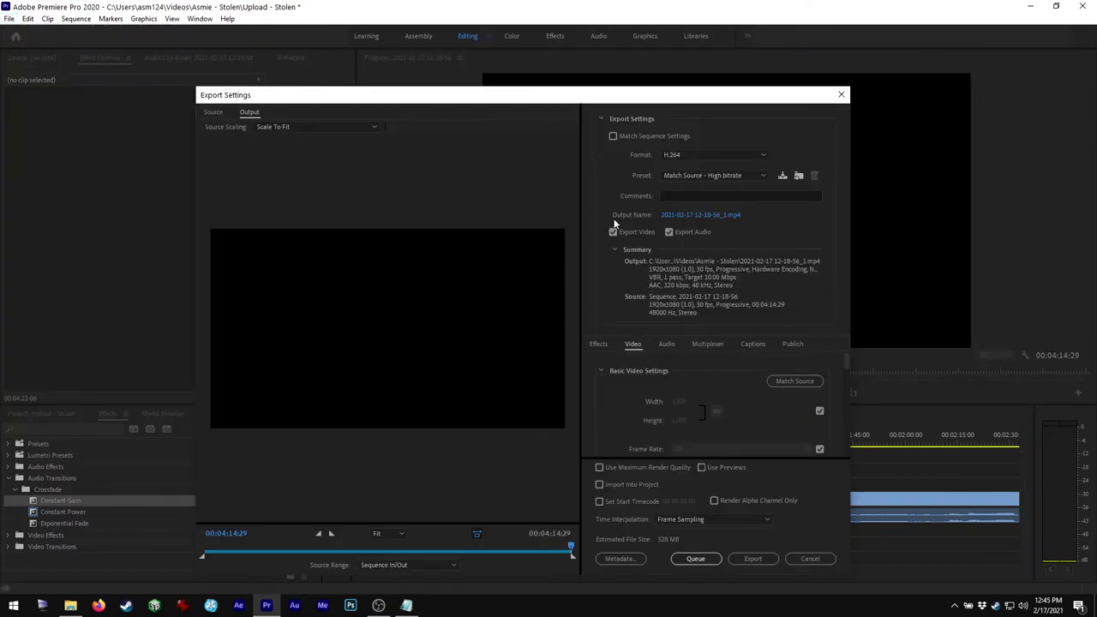
Step: Set the export's output file name to "Upload - Stolen" in the Asmie - Stolen folder and export the video
{"action": "left_click", "coordinate": [718, 215]}
{"action": "type", "text": "U"}
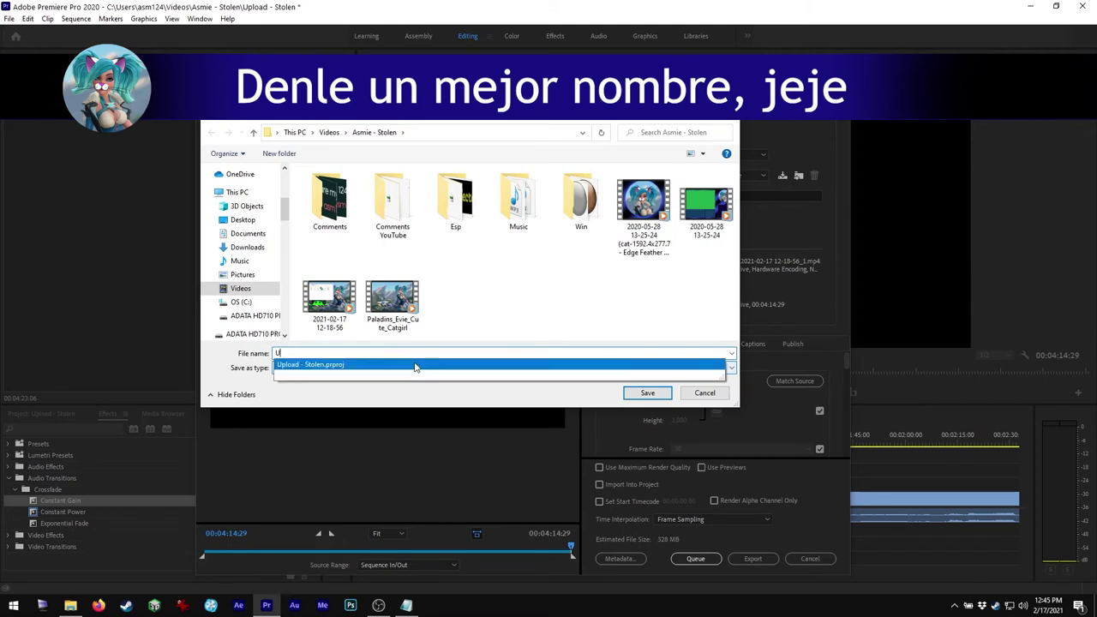
{"action": "type", "text": "pload - Stolen"}
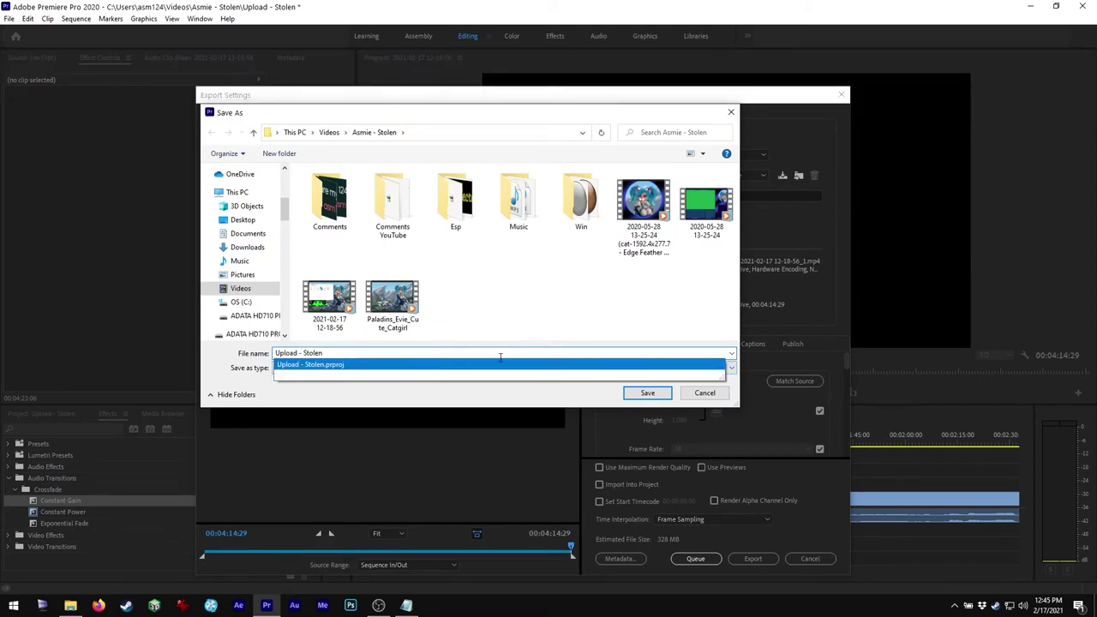
{"action": "left_click", "coordinate": [558, 348]}
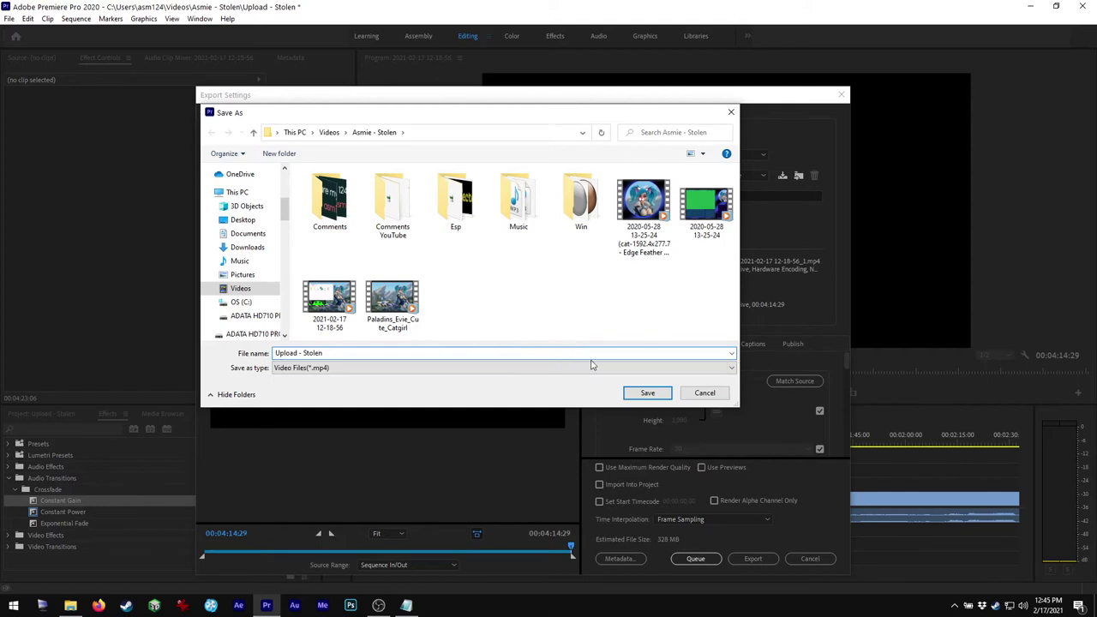
{"action": "left_click", "coordinate": [647, 394]}
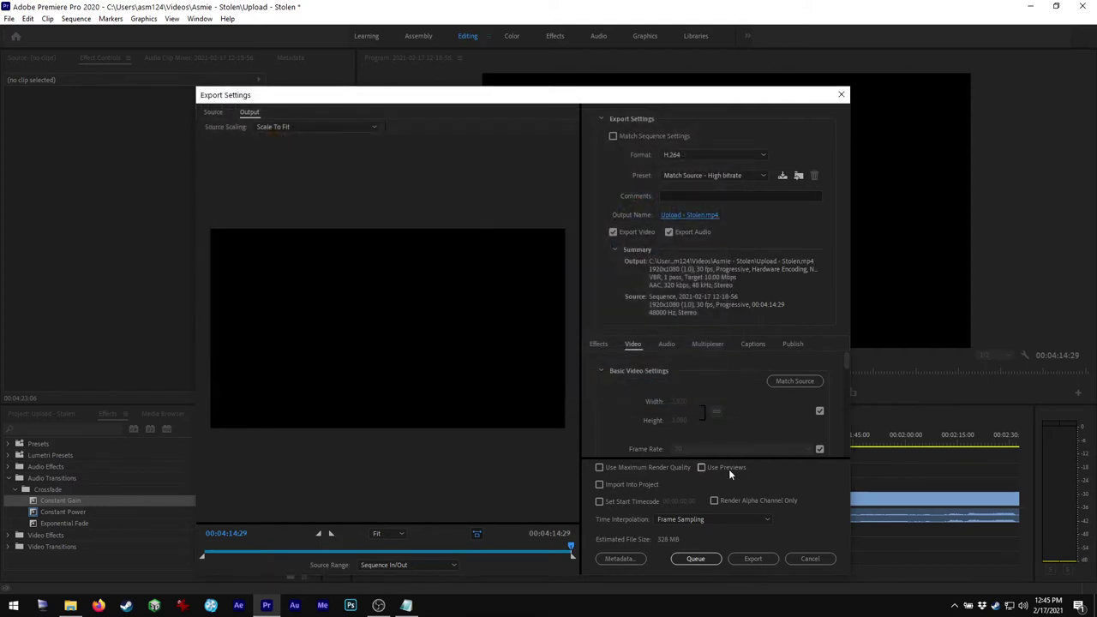
{"action": "left_click", "coordinate": [752, 559]}
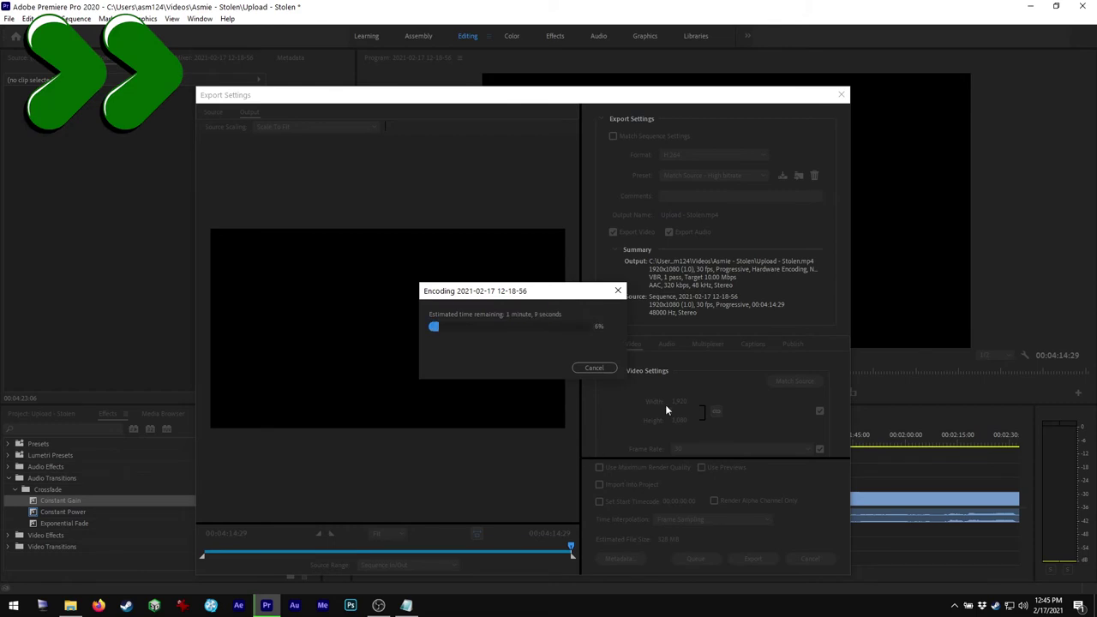
{"action": "left_click_drag", "start_coordinate": [574, 297], "coordinate": [559, 292]}
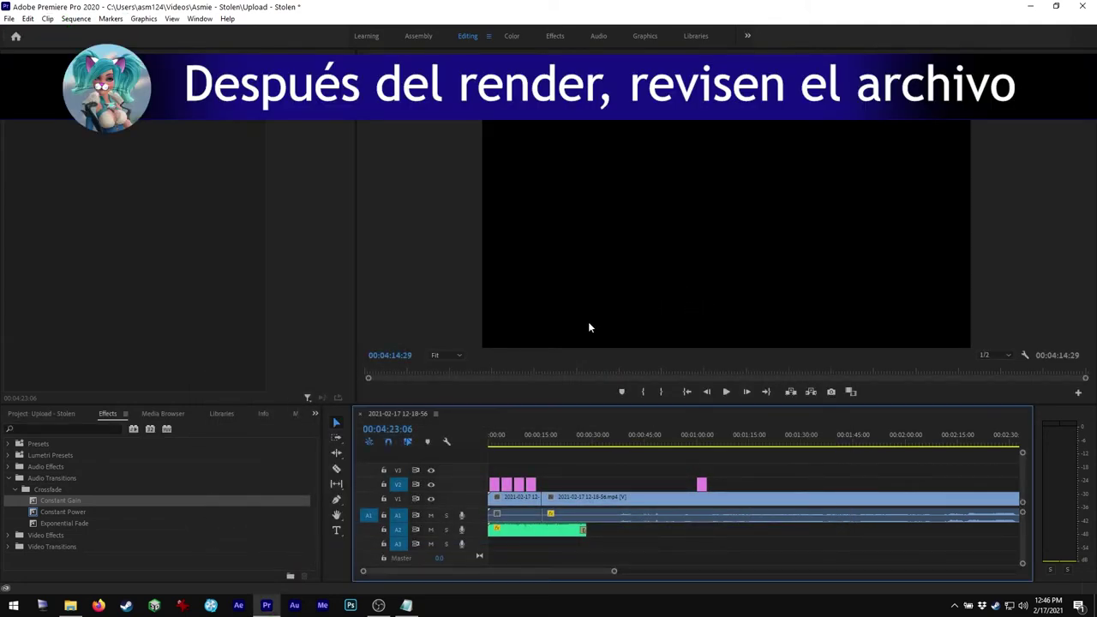
Step: Switch to File Explorer and open the exported Upload - Stolen video from the Asmie - Stolen folder
{"action": "left_click", "coordinate": [70, 605]}
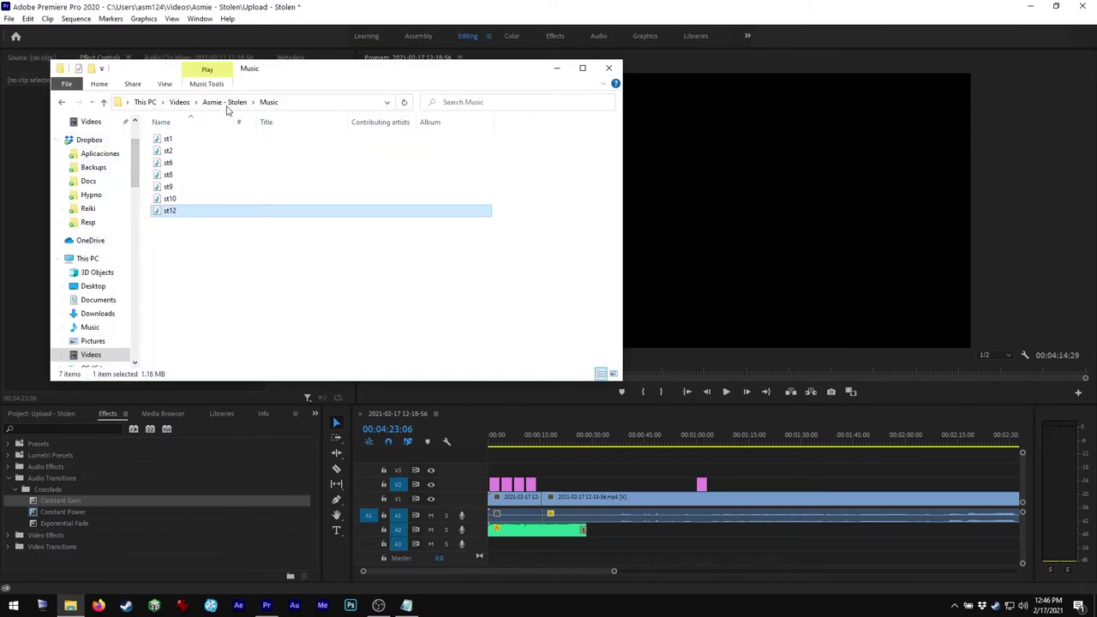
{"action": "left_click", "coordinate": [226, 103]}
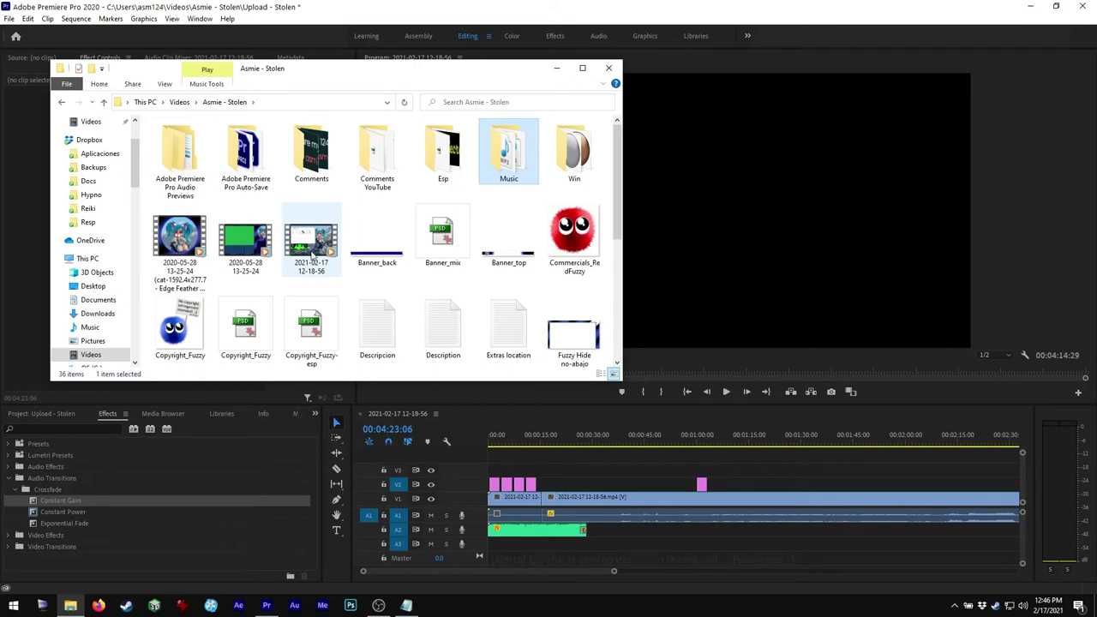
{"action": "scroll", "coordinate": [313, 255], "scroll_direction": "down", "scroll_amount": 3}
{"action": "left_click", "coordinate": [582, 279]}
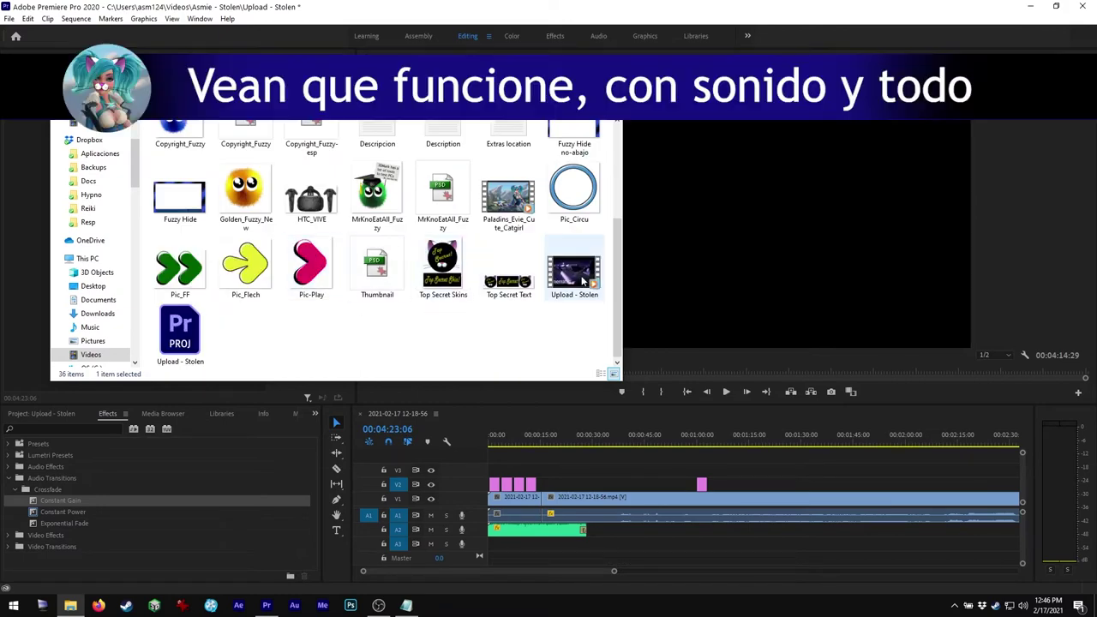
{"action": "double_click", "coordinate": [583, 279]}
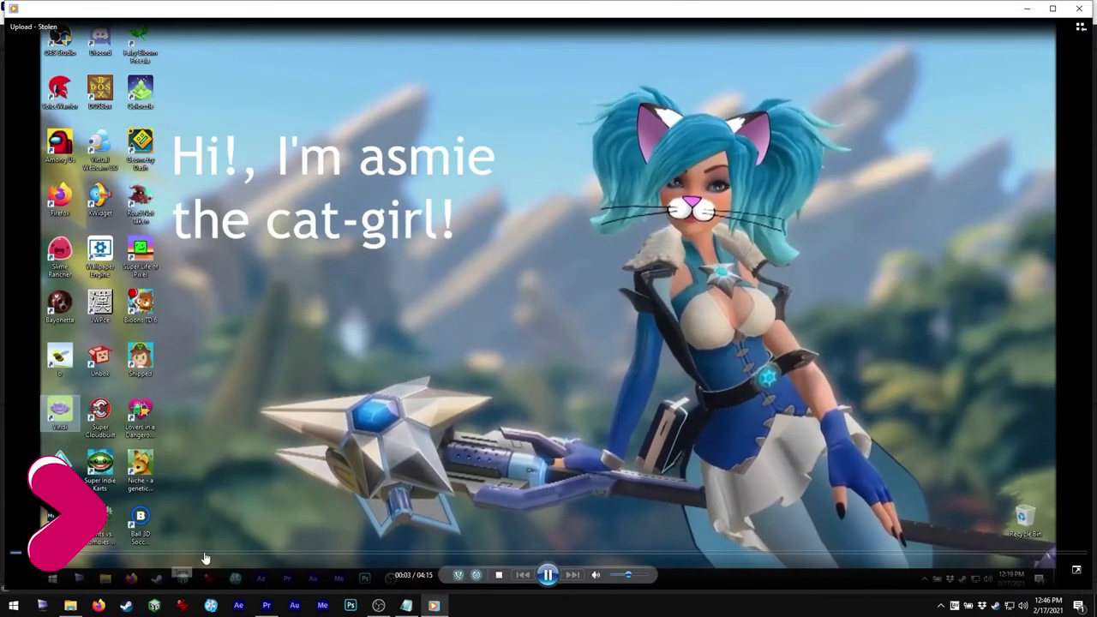
Step: Check the picture and sound of the exported video at several points up to the ending, and close the player
{"action": "left_click", "coordinate": [207, 554]}
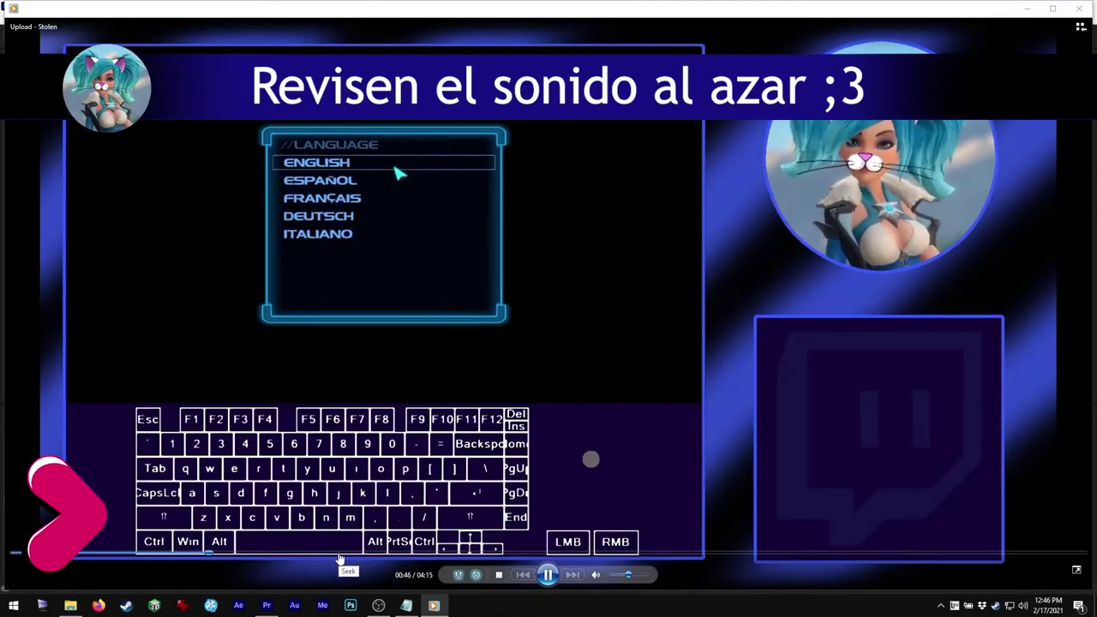
{"action": "left_click", "coordinate": [339, 557]}
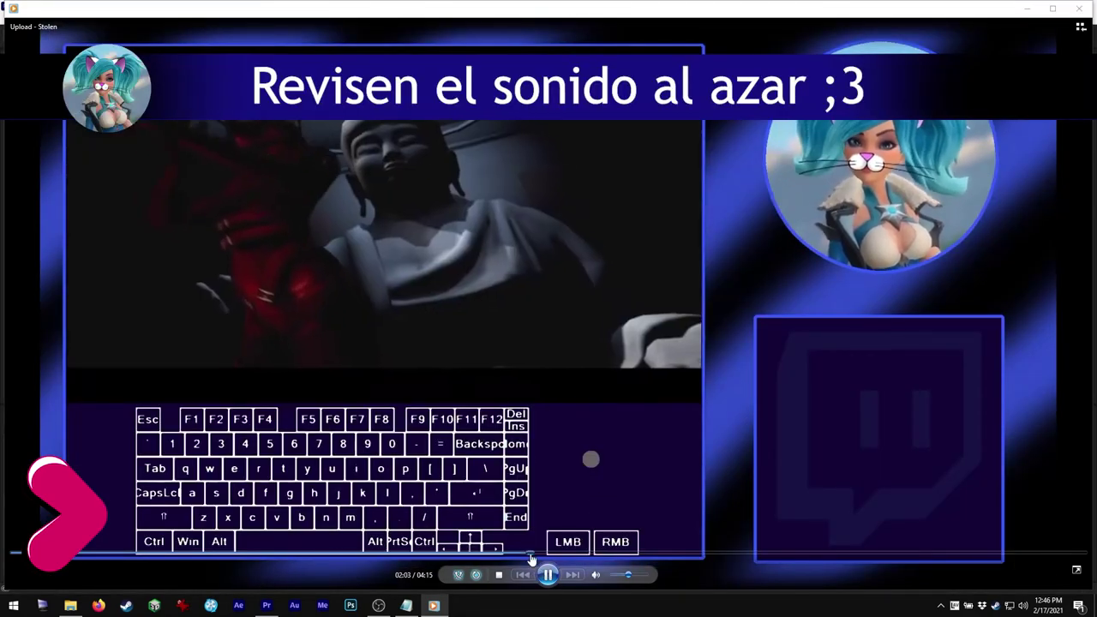
{"action": "left_click", "coordinate": [531, 556]}
{"action": "left_click", "coordinate": [700, 555]}
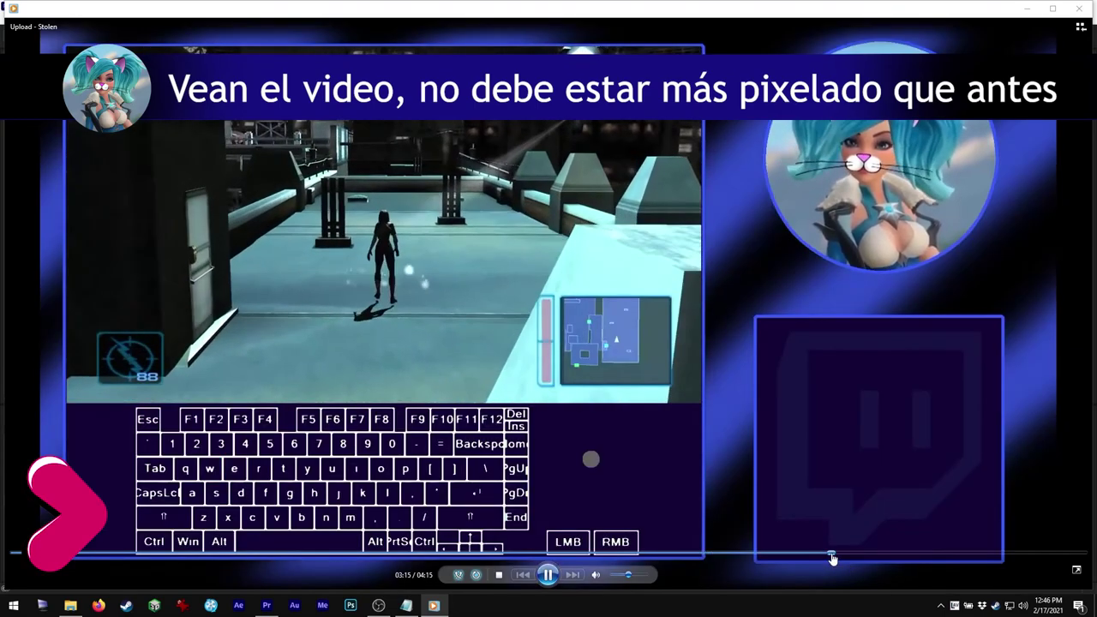
{"action": "left_click", "coordinate": [831, 556]}
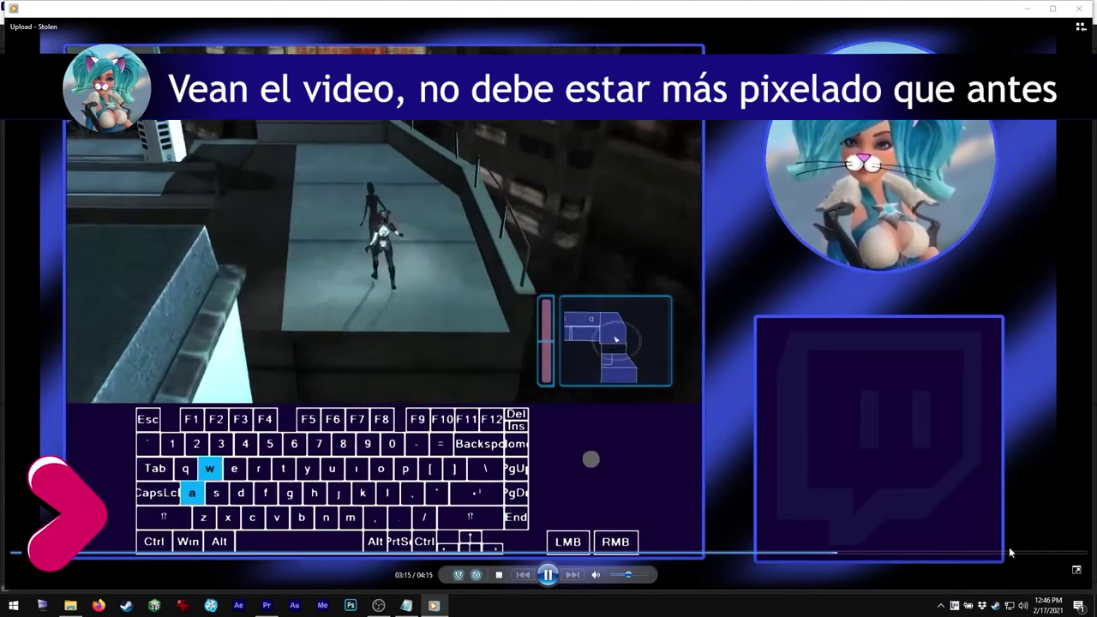
{"action": "left_click", "coordinate": [981, 555]}
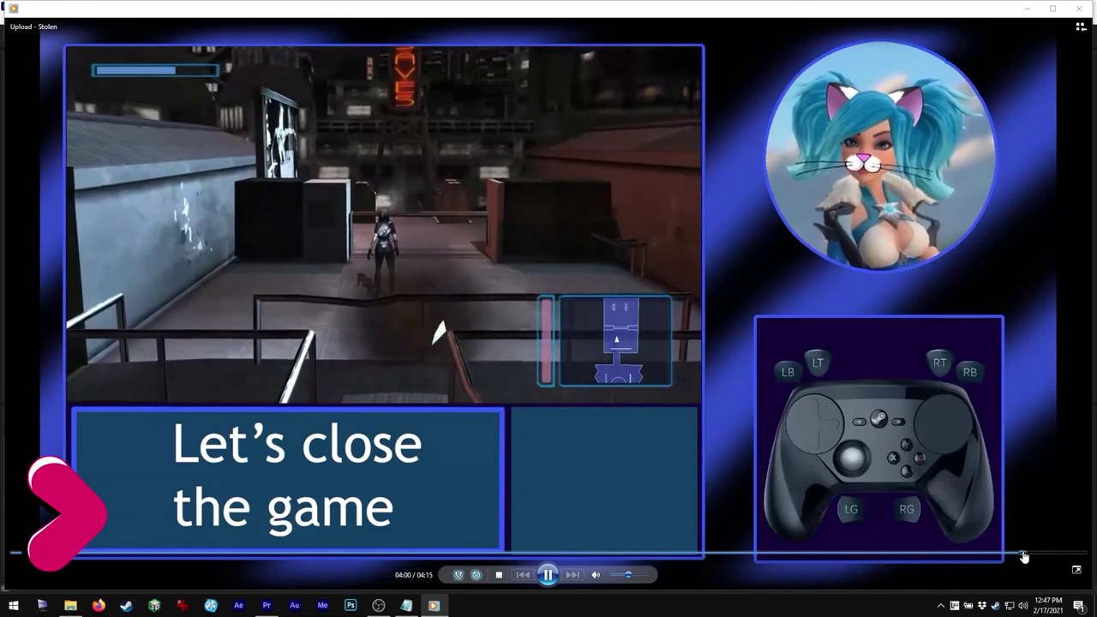
{"action": "left_click", "coordinate": [1025, 555]}
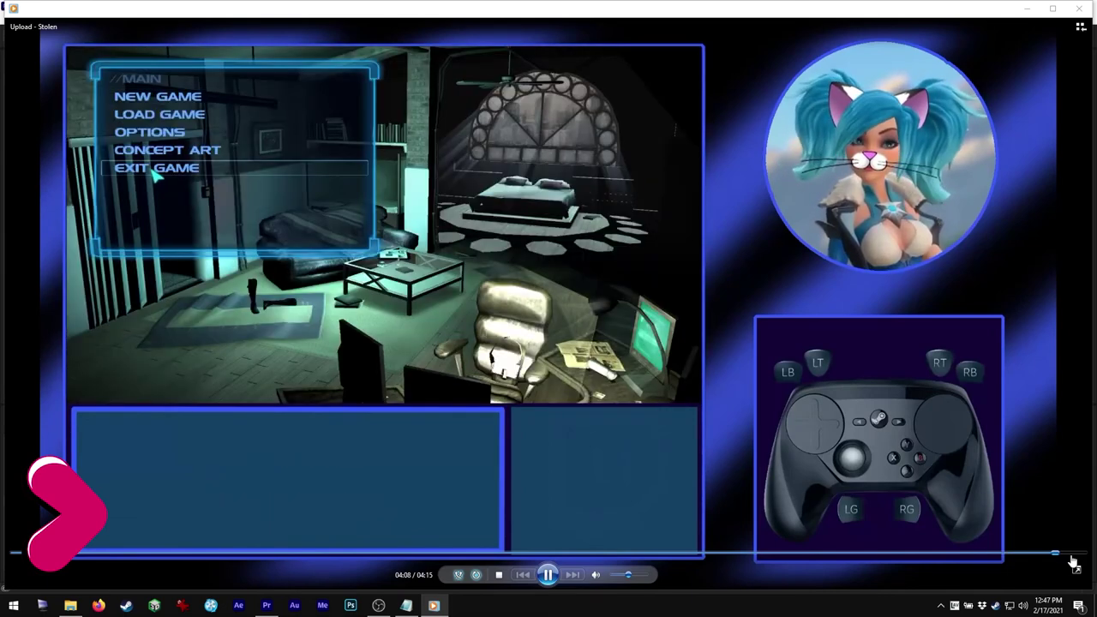
{"action": "left_click", "coordinate": [1060, 556]}
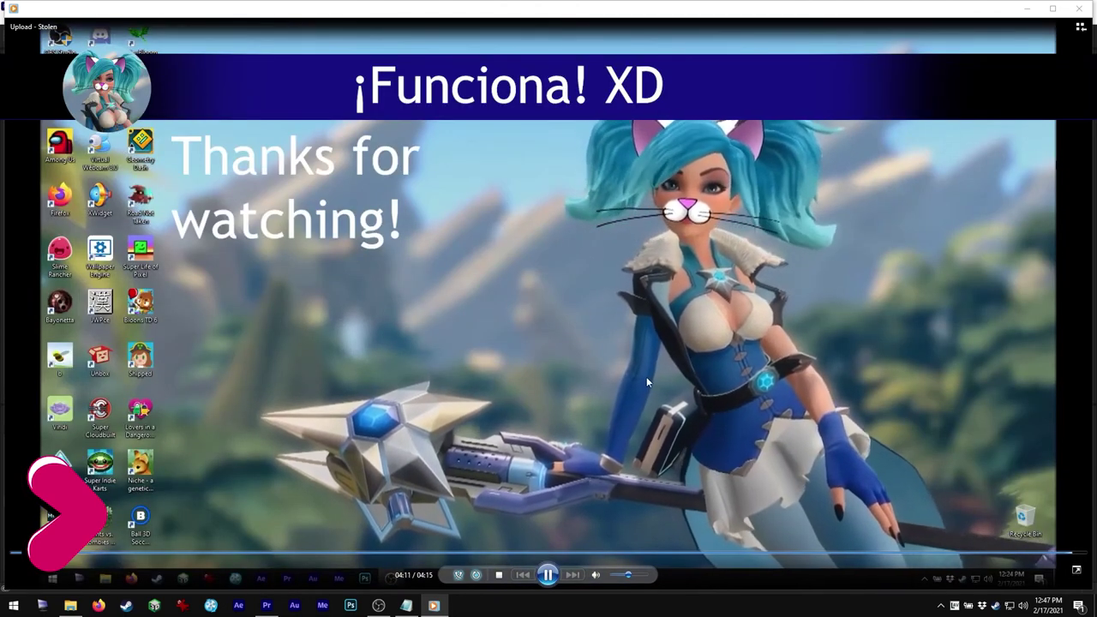
{"action": "left_click", "coordinate": [1082, 11]}
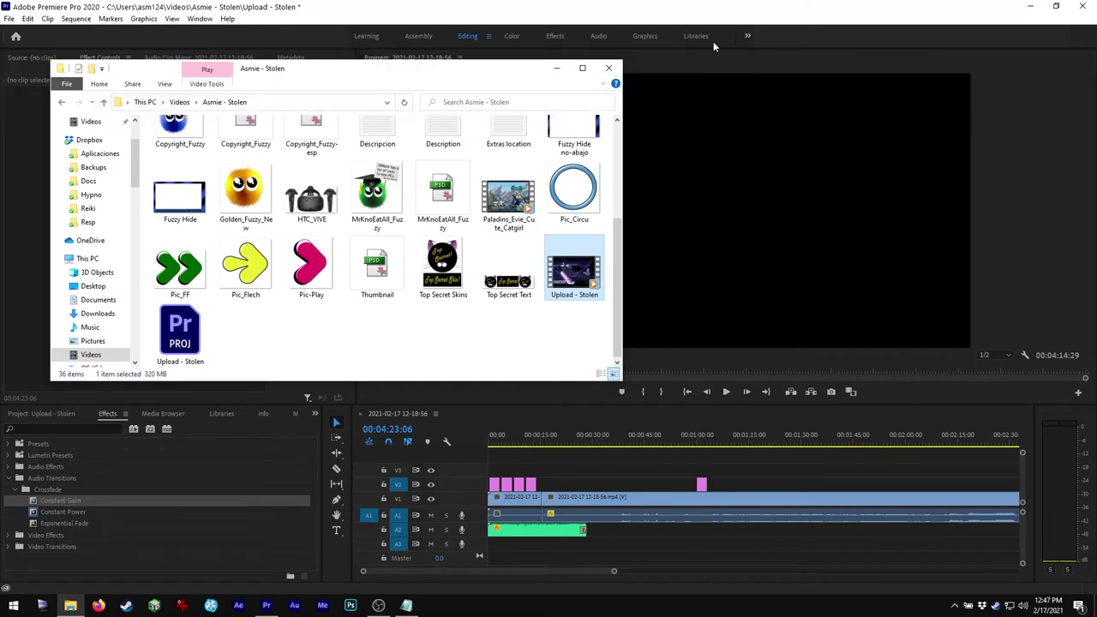
Step: Close Premiere Pro without saving the project changes and close the Extras location notes
{"action": "left_click", "coordinate": [1081, 9]}
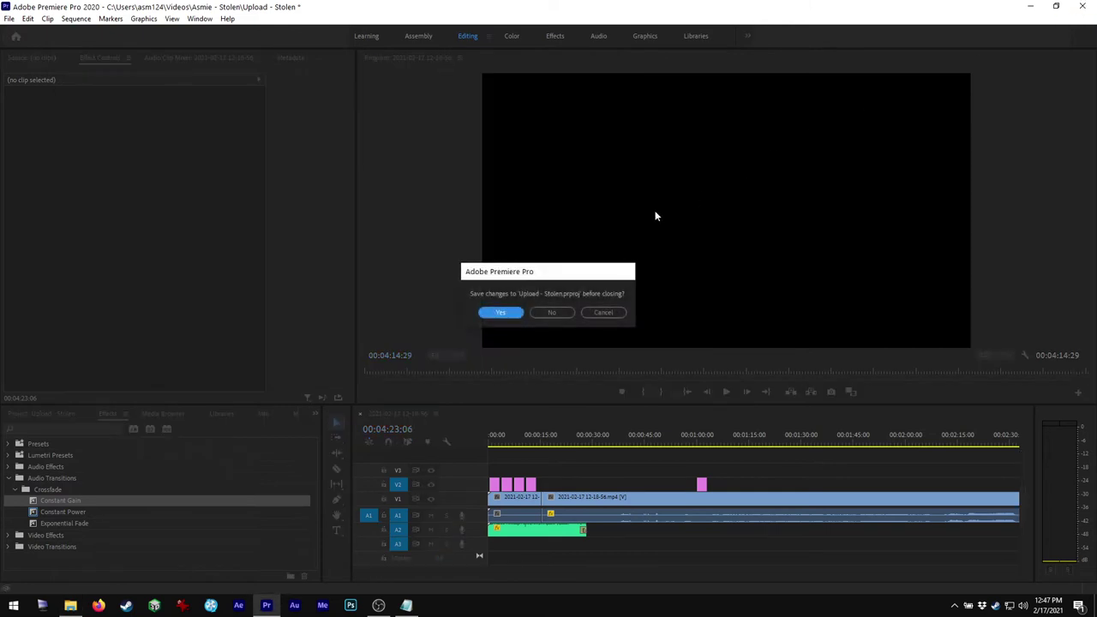
{"action": "left_click", "coordinate": [548, 313]}
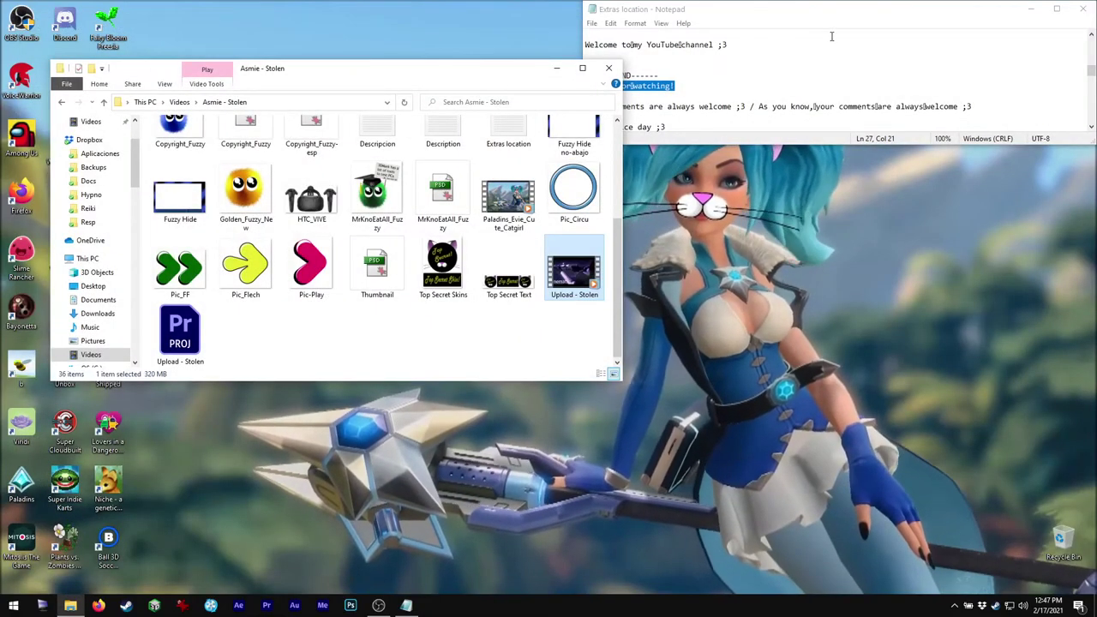
{"action": "left_click", "coordinate": [1082, 11]}
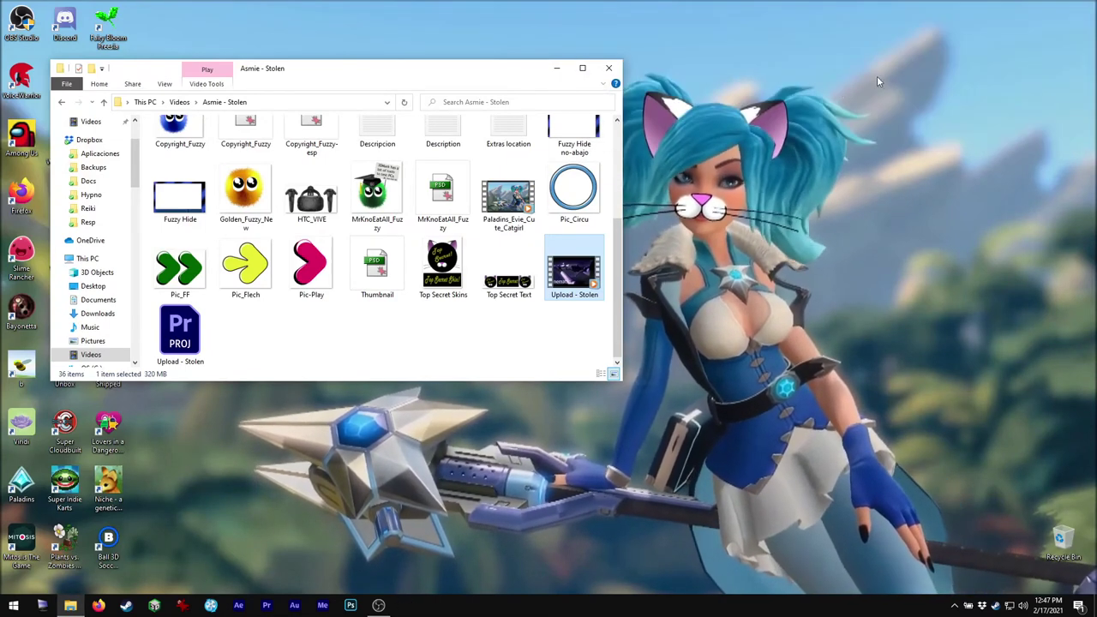
Step: Open the Description text file in Notepad and add "Stolen" to the end of the title line
{"action": "double_click", "coordinate": [443, 130]}
{"action": "left_click", "coordinate": [705, 35]}
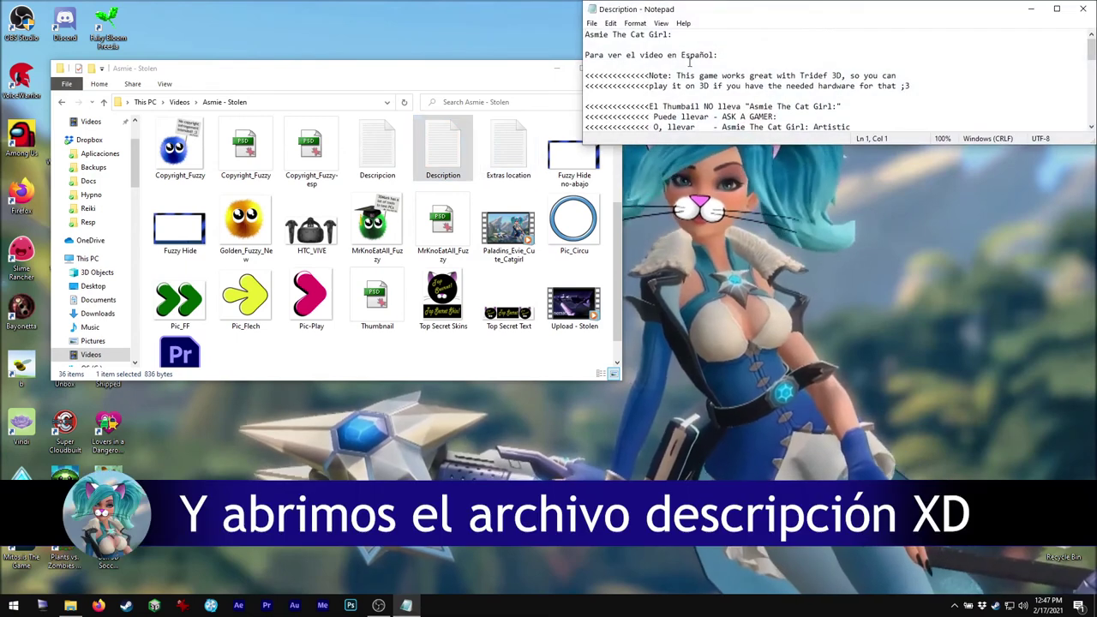
{"action": "type", "text": "Stolen"}
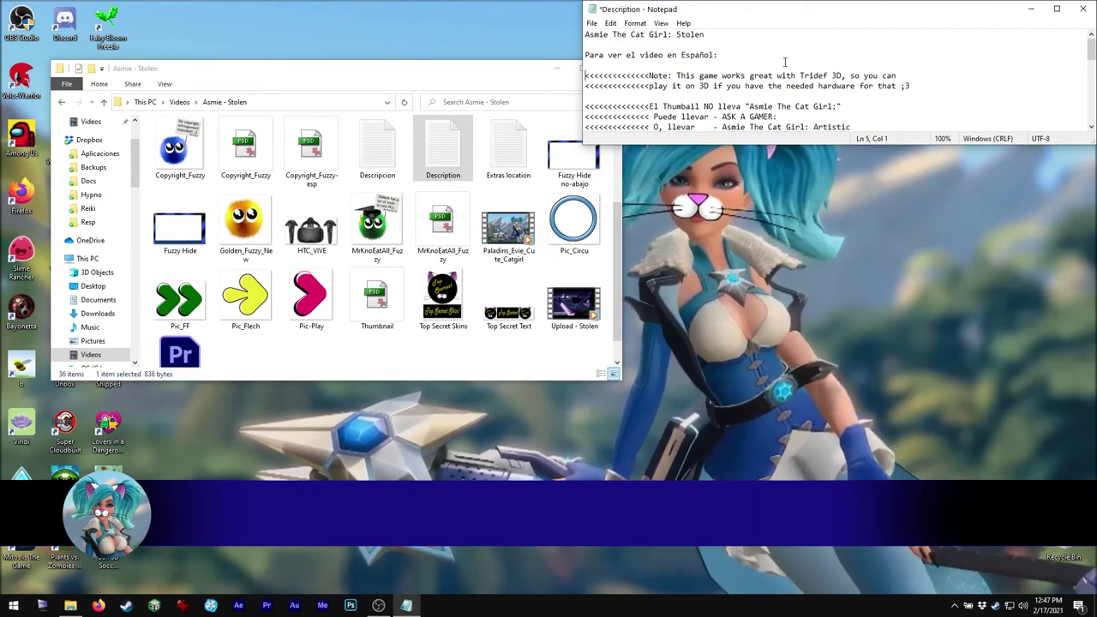
Step: Delete the guide lines marked with "<<<" between the Spanish video line and the copyright note
{"action": "key", "text": "shift+Down"}
{"action": "key", "text": "shift+Down"}
{"action": "key", "text": "shift+Down"}
{"action": "key", "text": "shift+Down"}
{"action": "key", "text": "shift+Down"}
{"action": "key", "text": "shift+Down"}
{"action": "key", "text": "shift+Down"}
{"action": "key", "text": "shift+Down"}
{"action": "key", "text": "shift+Down"}
{"action": "key", "text": "shift+Down"}
{"action": "key", "text": "shift+Down"}
{"action": "key", "text": "shift+Down"}
{"action": "key", "text": "shift+Down"}
{"action": "key", "text": "shift+Down"}
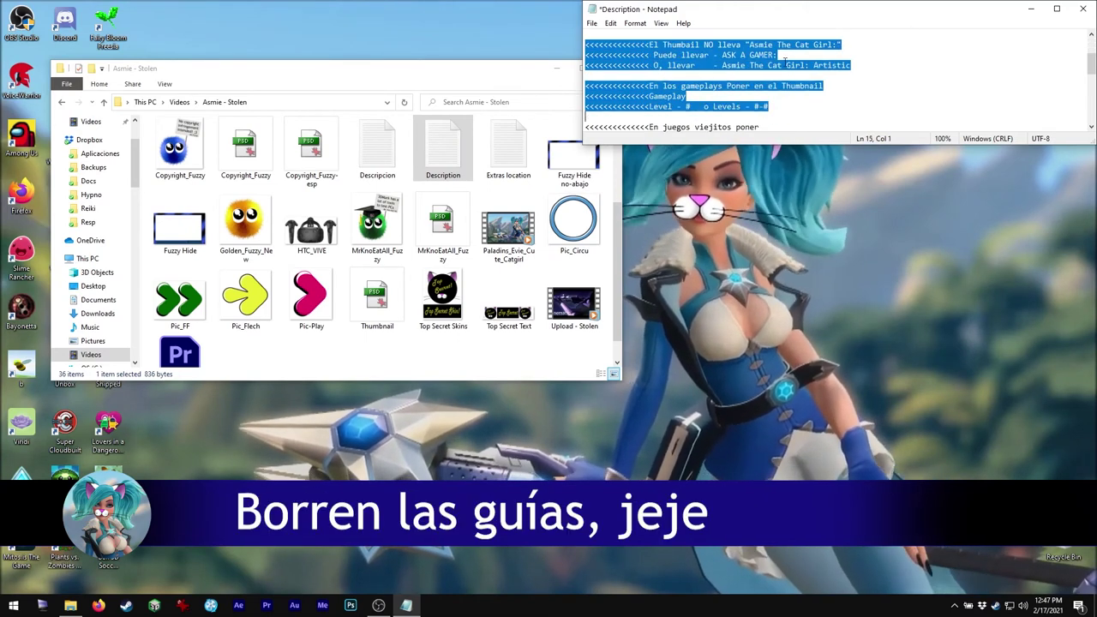
{"action": "key", "text": "Delete"}
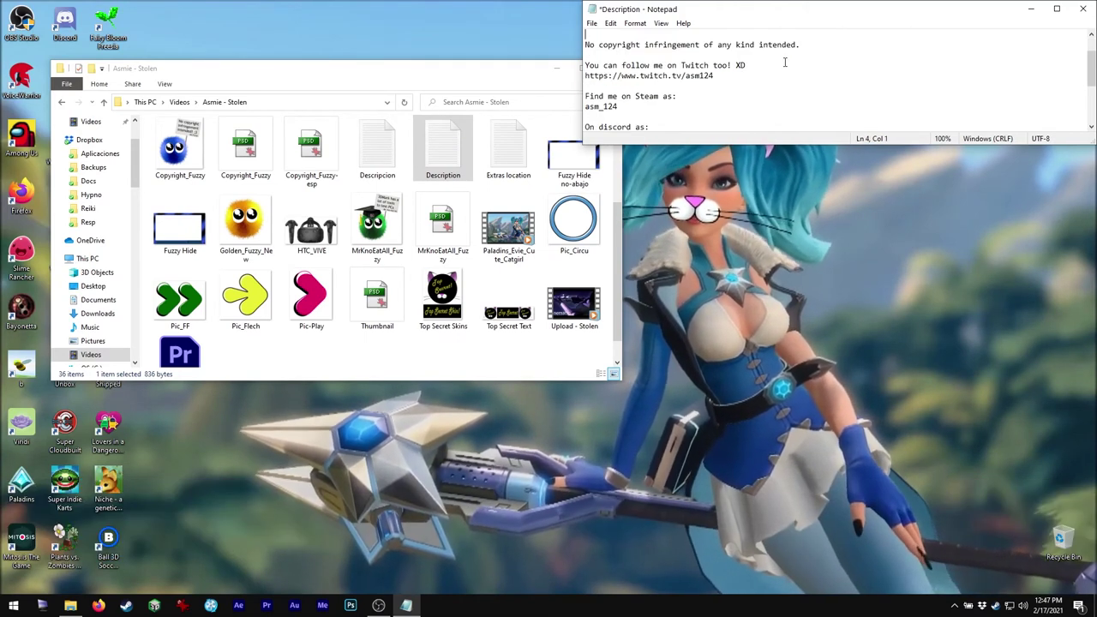
Step: Above the copyright note, add the greeting "Hello!" and the line "Today we have this cool game! XD"
{"action": "scroll", "coordinate": [785, 62], "scroll_direction": "up", "scroll_amount": 1}
{"action": "key", "text": "Return"}
{"action": "key", "text": "Return"}
{"action": "key", "text": "Up"}
{"action": "type", "text": "Hello!"}
{"action": "key", "text": "Return"}
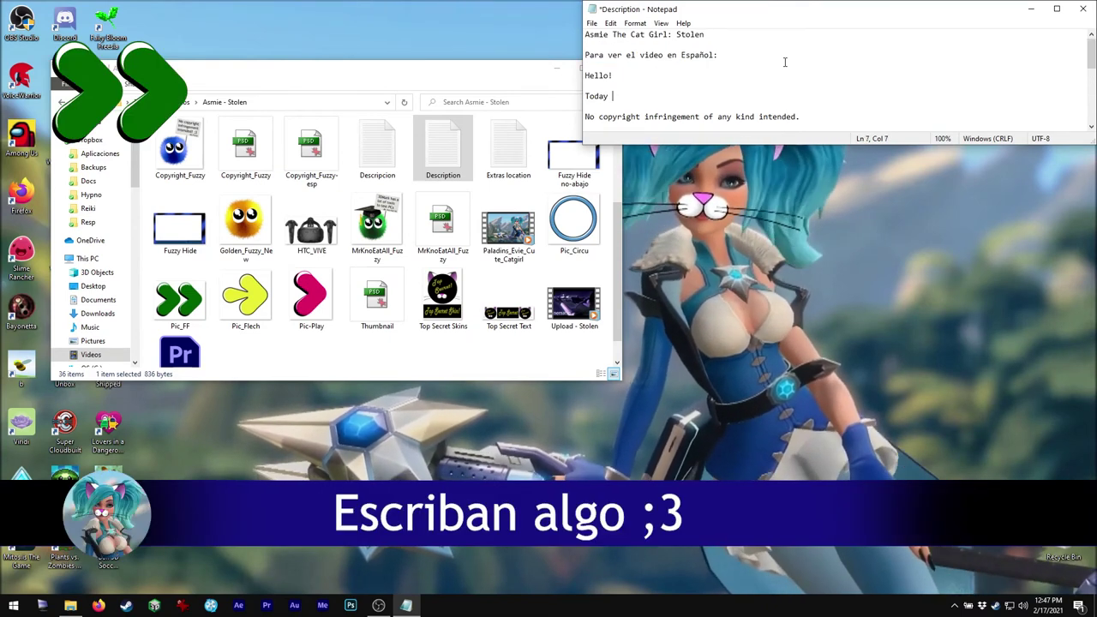
{"action": "type", "text": "XD"}
{"action": "key", "text": "Return"}
Step: Add the line "I love Stealth games and this is a MUST!!" below the cool game line
{"action": "type", "text": "I love"}
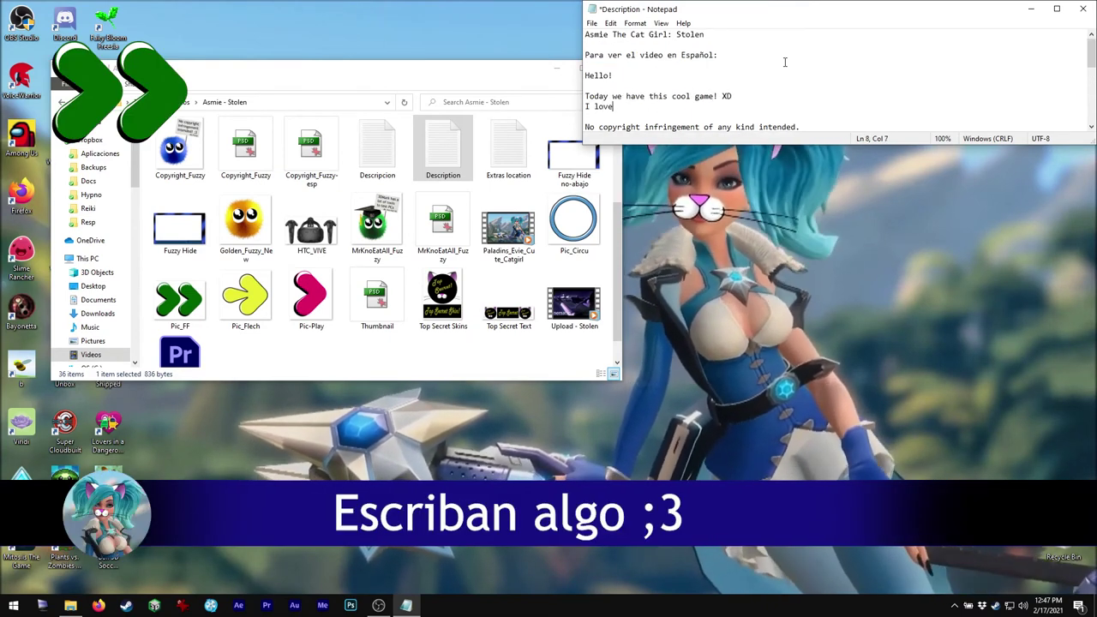
{"action": "type", "text": " Stealth game and this is a MUST!!"}
{"action": "key", "text": "Return"}
{"action": "key", "text": "Return"}
{"action": "key", "text": "Up"}
{"action": "key", "text": "Up"}
{"action": "key", "text": "Right"}
{"action": "key", "text": "Right"}
{"action": "key", "text": "Right"}
{"action": "key", "text": "Right"}
{"action": "key", "text": "Right"}
{"action": "key", "text": "Right"}
{"action": "key", "text": "Right"}
{"action": "key", "text": "Right"}
{"action": "key", "text": "Right"}
{"action": "key", "text": "Right"}
{"action": "key", "text": "Right"}
{"action": "key", "text": "Right"}
{"action": "key", "text": "Right"}
{"action": "key", "text": "Right"}
{"action": "key", "text": "Right"}
{"action": "key", "text": "Right"}
{"action": "key", "text": "Right"}
{"action": "key", "text": "Right"}
{"action": "key", "text": "Right"}
{"action": "type", "text": "s"}
Step: Add the line "BUt maybe Anya should be able to run faster XD" as a separate paragraph
{"action": "key", "text": "Down"}
{"action": "key", "text": "Down"}
{"action": "type", "text": "BUt maybe "}
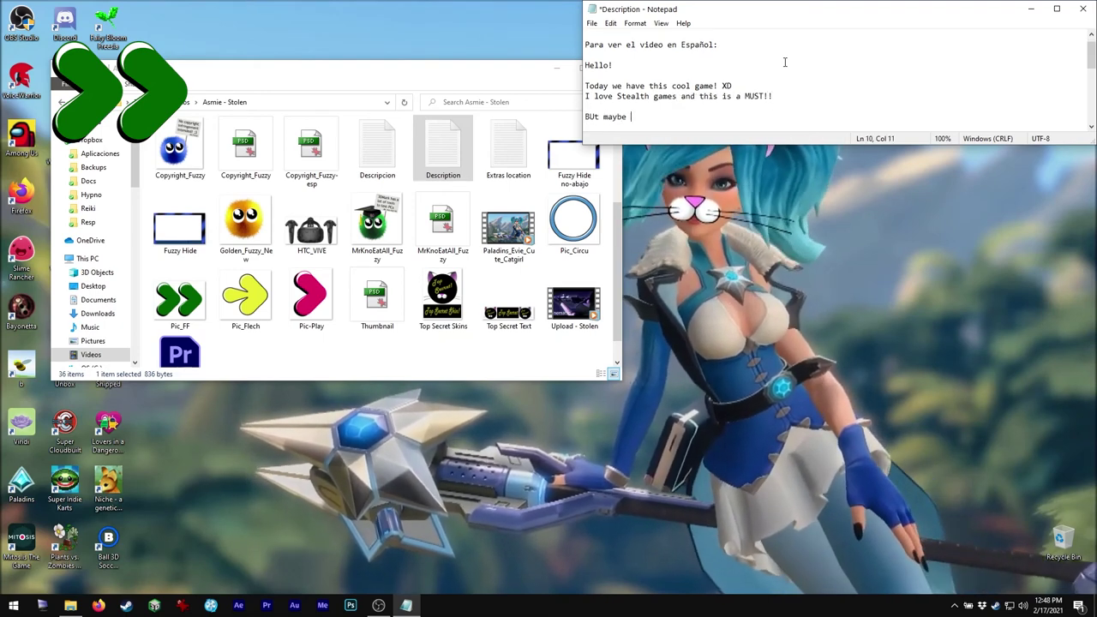
{"action": "type", "text": "Anya should be able to run faster XD"}
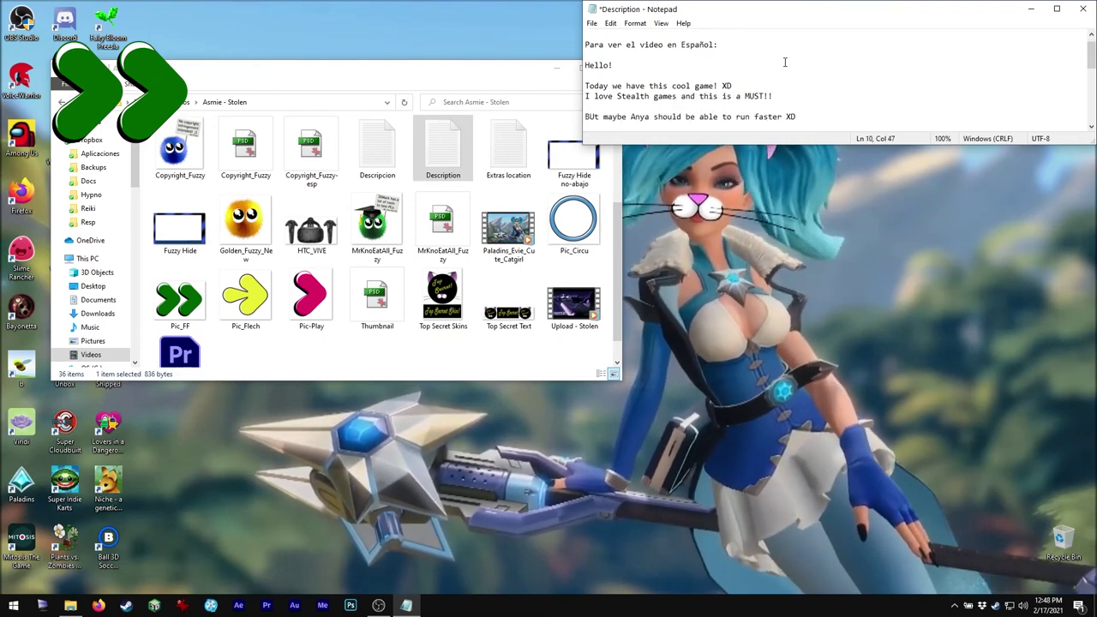
Step: Complete the second hashtag beside #AsmieTheCatGirl on the description's hashtag line as "#Stolen"
{"action": "key", "text": "Down"}
{"action": "key", "text": "Down"}
{"action": "key", "text": "Down"}
{"action": "key", "text": "Down"}
{"action": "key", "text": "Down"}
{"action": "key", "text": "Down"}
{"action": "key", "text": "Down"}
{"action": "key", "text": "Down"}
{"action": "key", "text": "Down"}
{"action": "key", "text": "Down"}
{"action": "key", "text": "Down"}
{"action": "key", "text": "Down"}
{"action": "key", "text": "Down"}
{"action": "key", "text": "Down"}
{"action": "key", "text": "Down"}
{"action": "key", "text": "Down"}
{"action": "key", "text": "Down"}
{"action": "key", "text": "Down"}
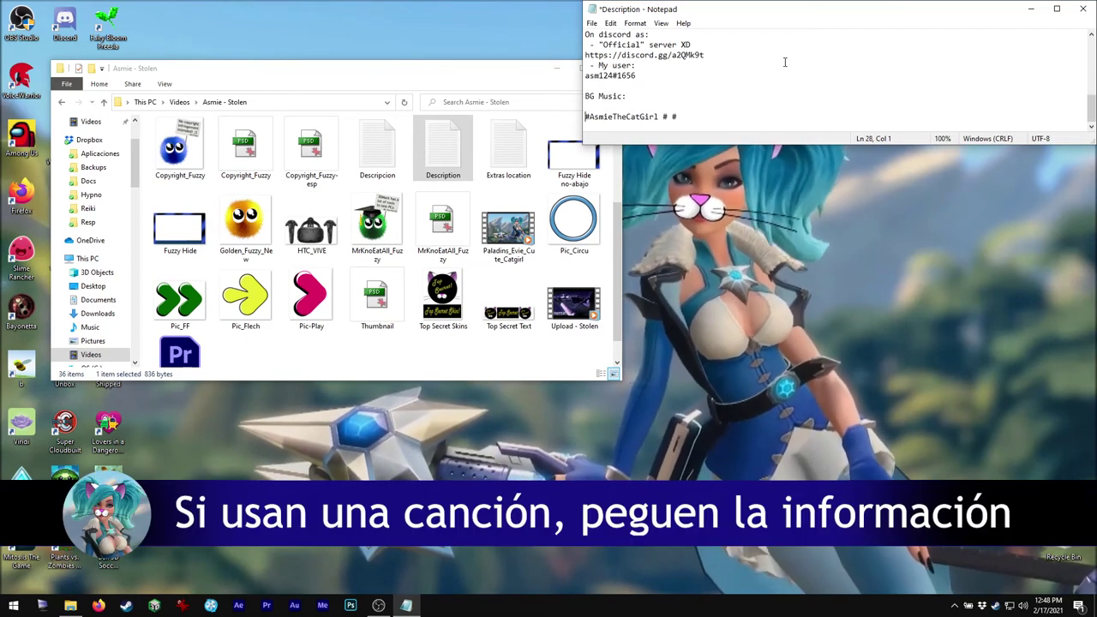
{"action": "key", "text": "Up"}
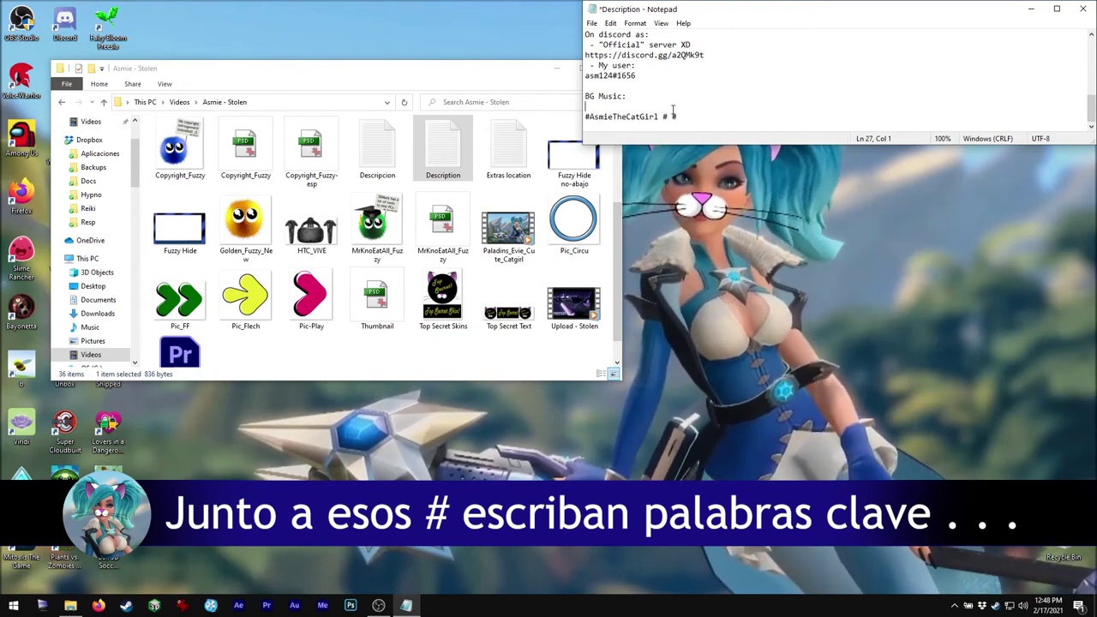
{"action": "left_click", "coordinate": [673, 116]}
{"action": "key", "text": "Left"}
{"action": "type", "text": "Stolen"}
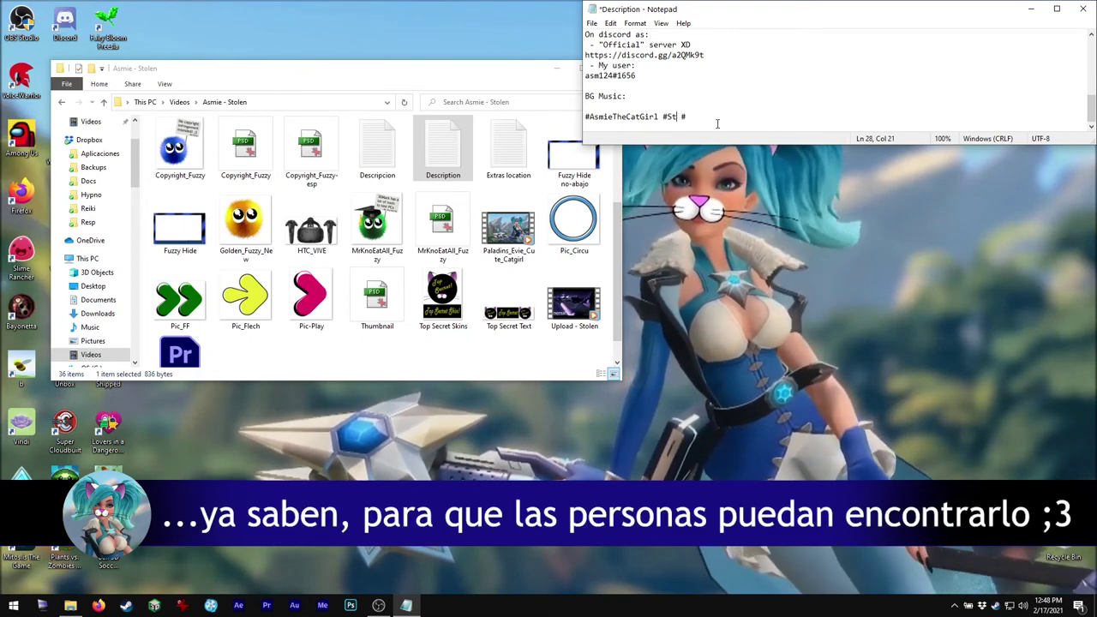
{"action": "left_click", "coordinate": [720, 115]}
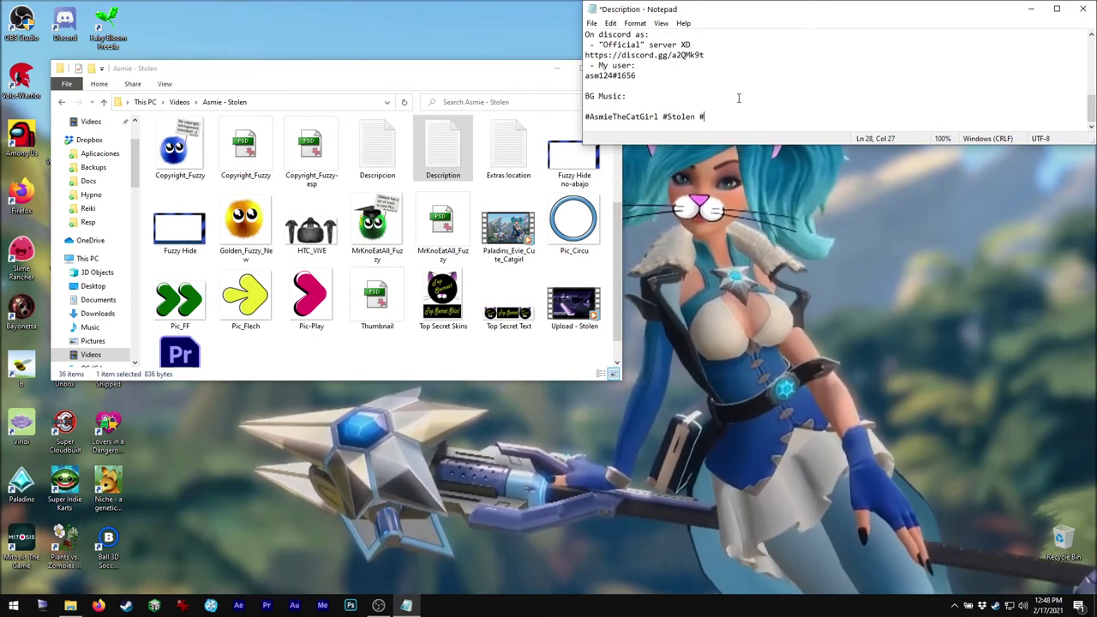
{"action": "scroll", "coordinate": [744, 72], "scroll_direction": "up", "scroll_amount": 6}
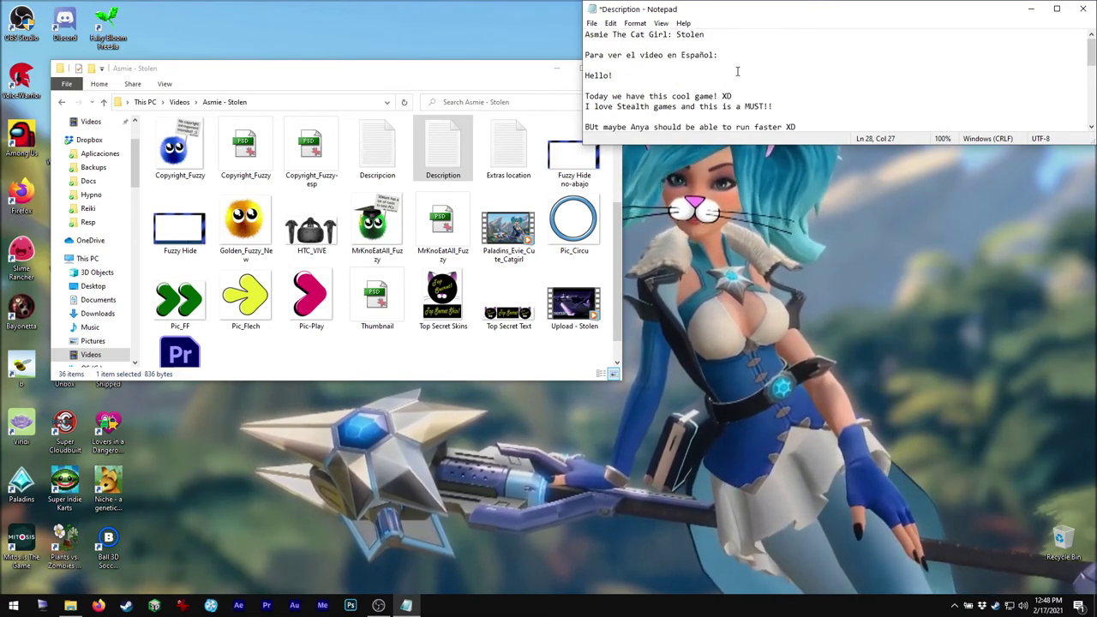
{"action": "left_click", "coordinate": [591, 23]}
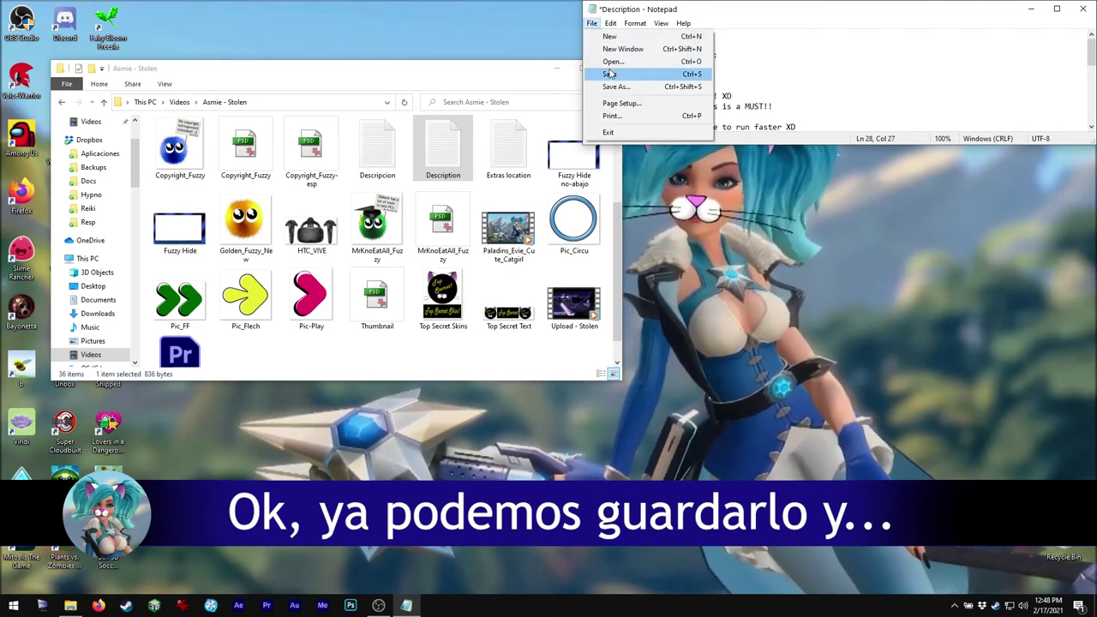
{"action": "left_click", "coordinate": [923, 33]}
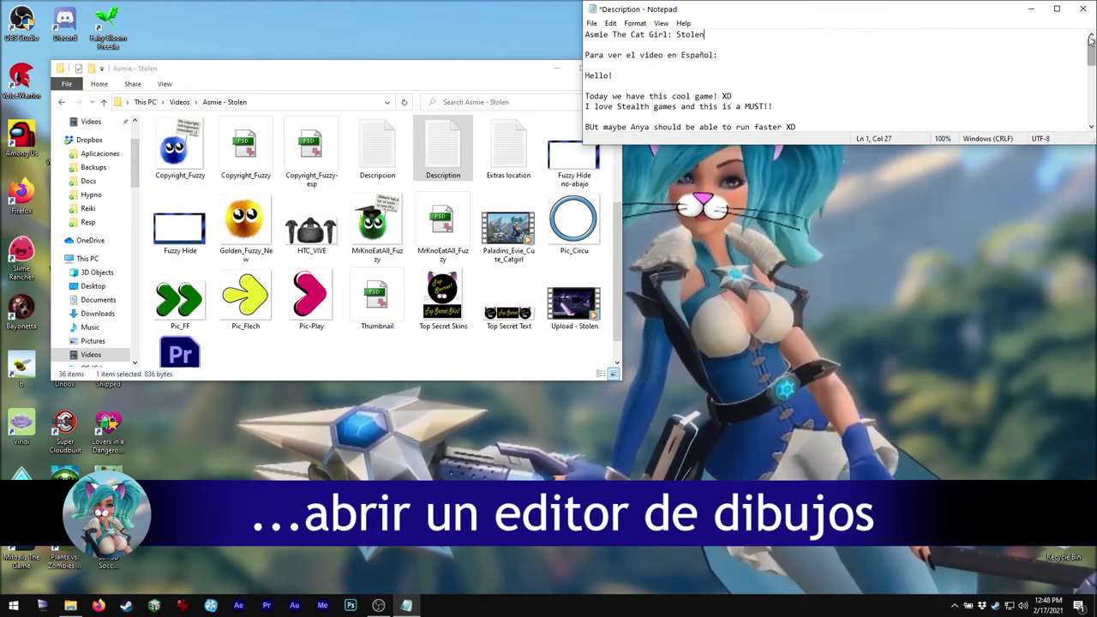
{"action": "left_click", "coordinate": [1083, 9]}
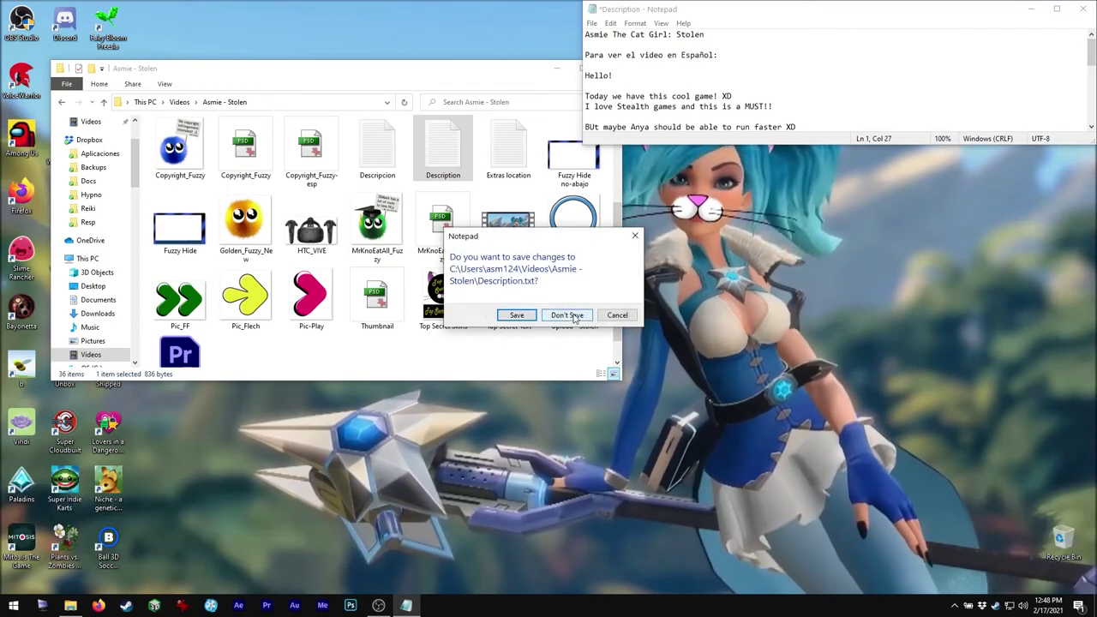
{"action": "left_click", "coordinate": [617, 316]}
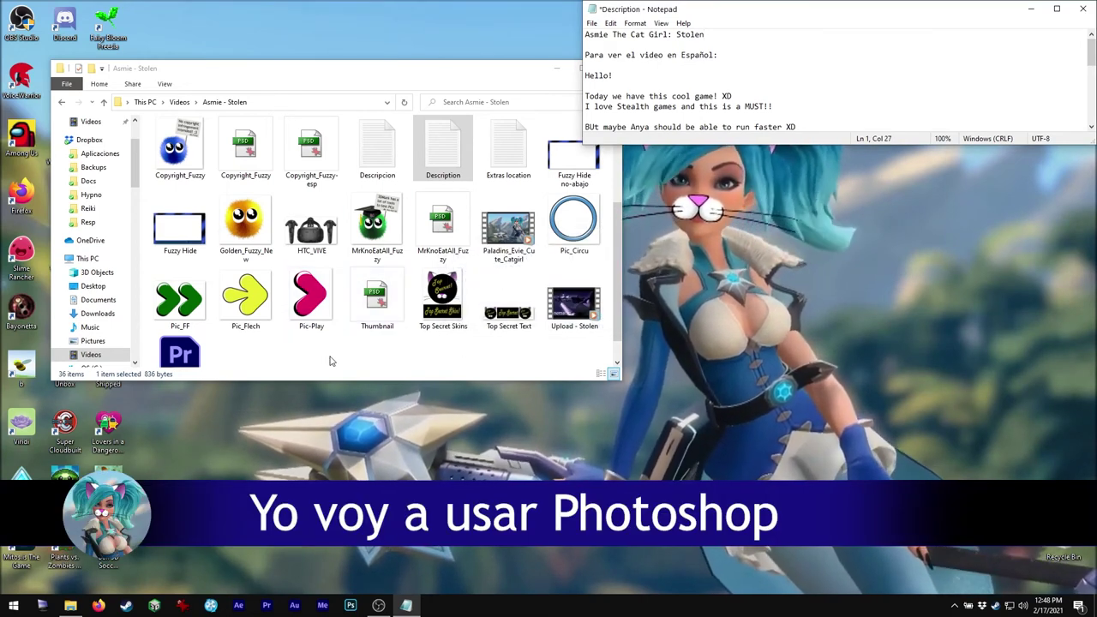
Step: Switch to Photoshop and open the Thumbnail PSD file from the Asmie - Stolen folder
{"action": "left_click", "coordinate": [351, 605]}
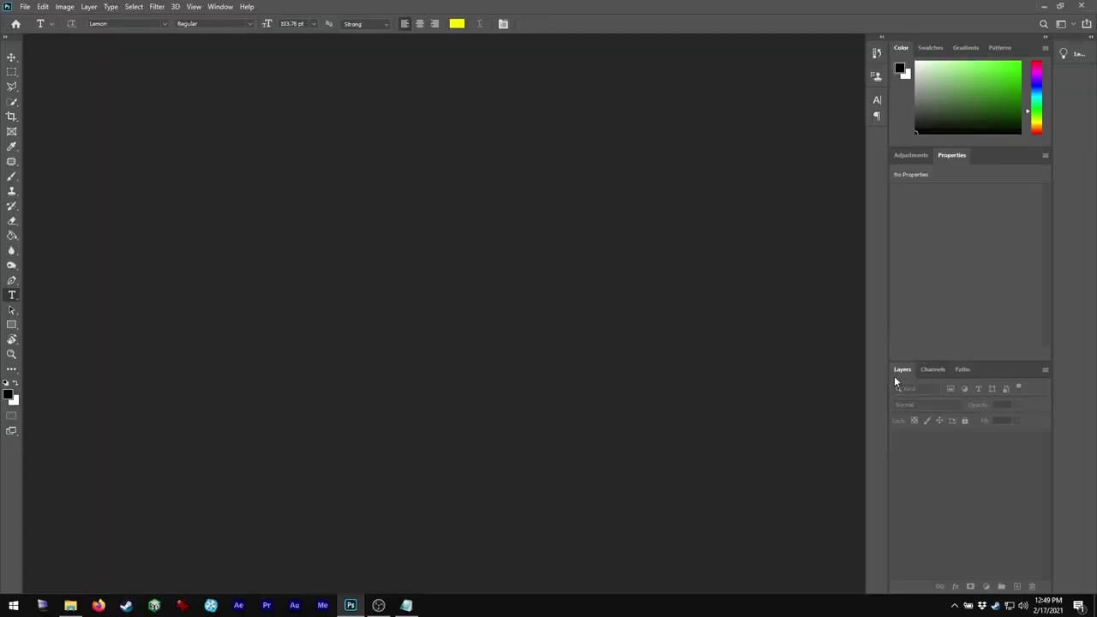
{"action": "left_click", "coordinate": [71, 605]}
{"action": "left_click_drag", "start_coordinate": [377, 300], "coordinate": [471, 463]}
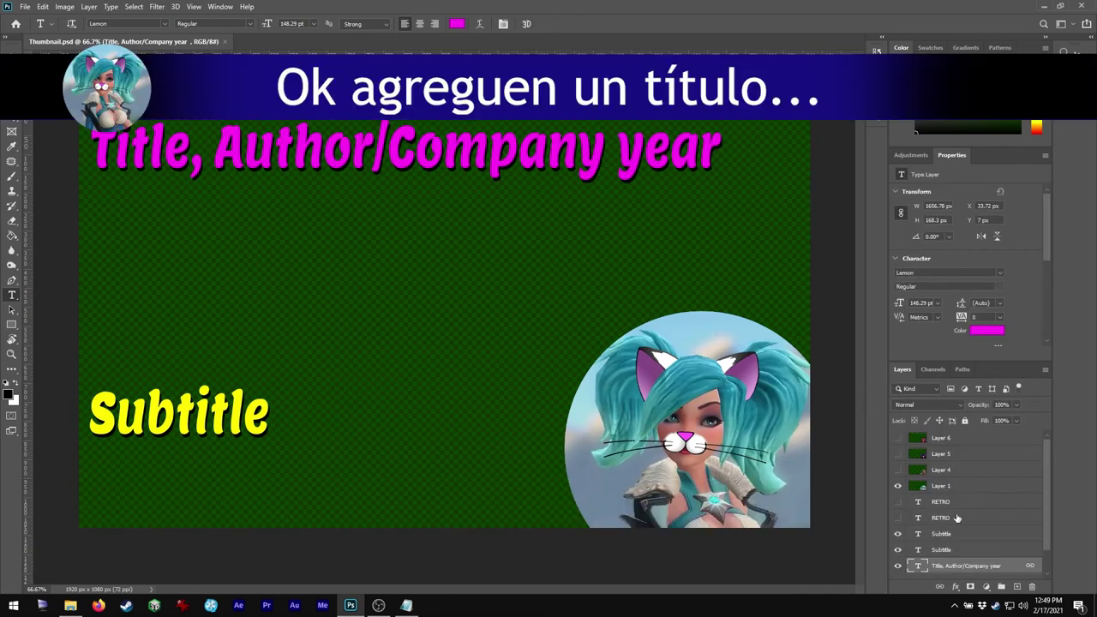
Step: Replace the text of both "Title, Author/Company year" layers, the black shadow and the magenta one, with "Stolen"
{"action": "scroll", "coordinate": [956, 515], "scroll_direction": "down", "scroll_amount": 1}
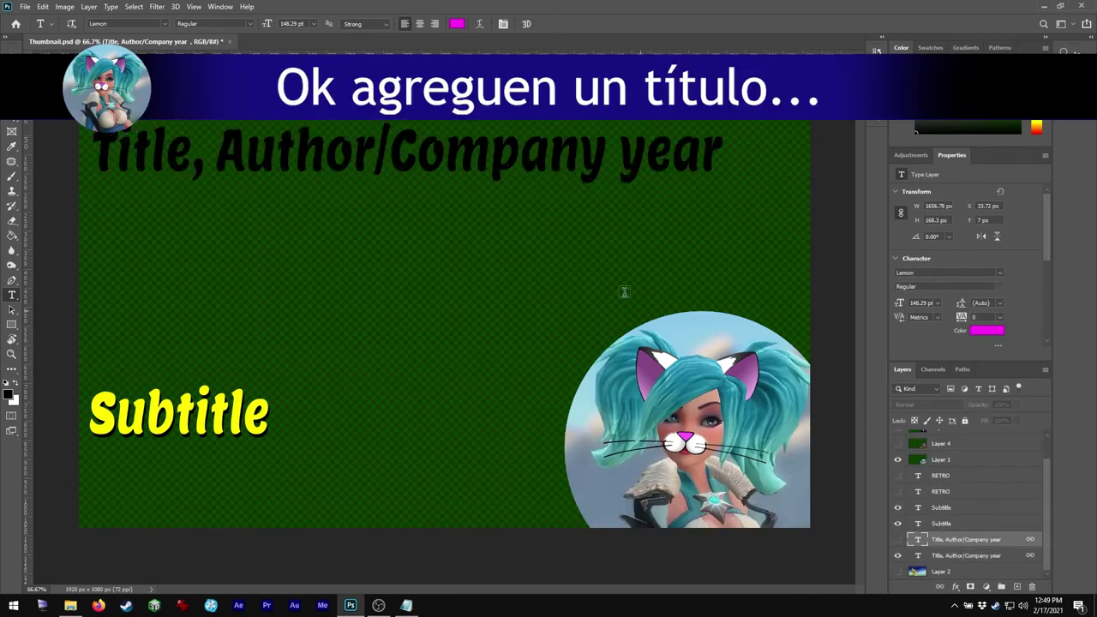
{"action": "triple_click", "coordinate": [447, 137]}
{"action": "type", "text": "Stolen"}
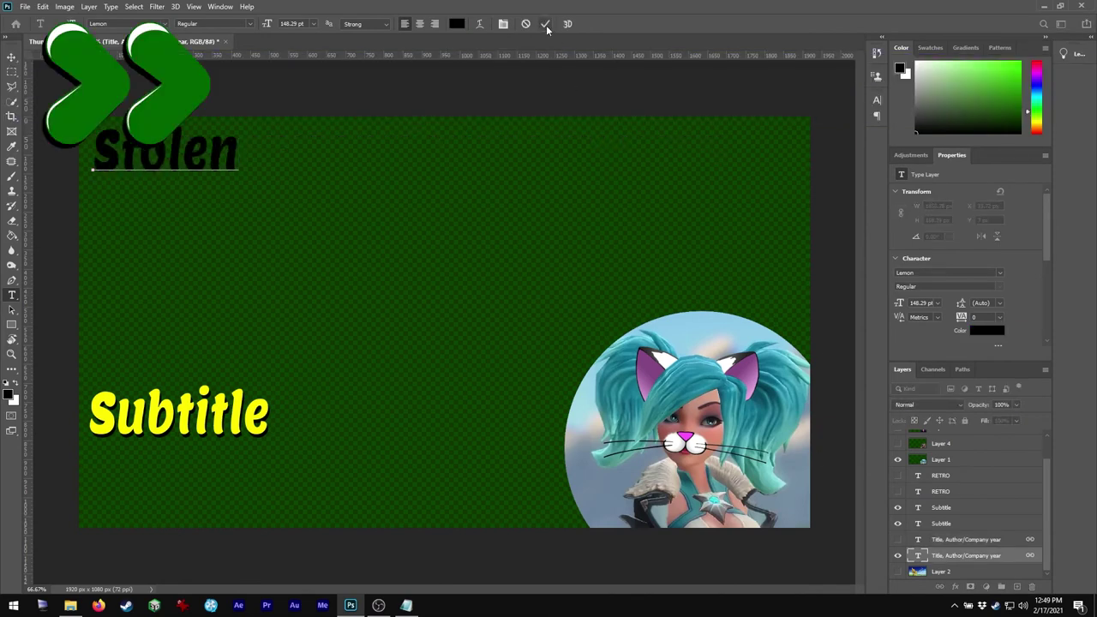
{"action": "left_click", "coordinate": [897, 539]}
{"action": "double_click", "coordinate": [918, 539]}
{"action": "type", "text": "Sto"}
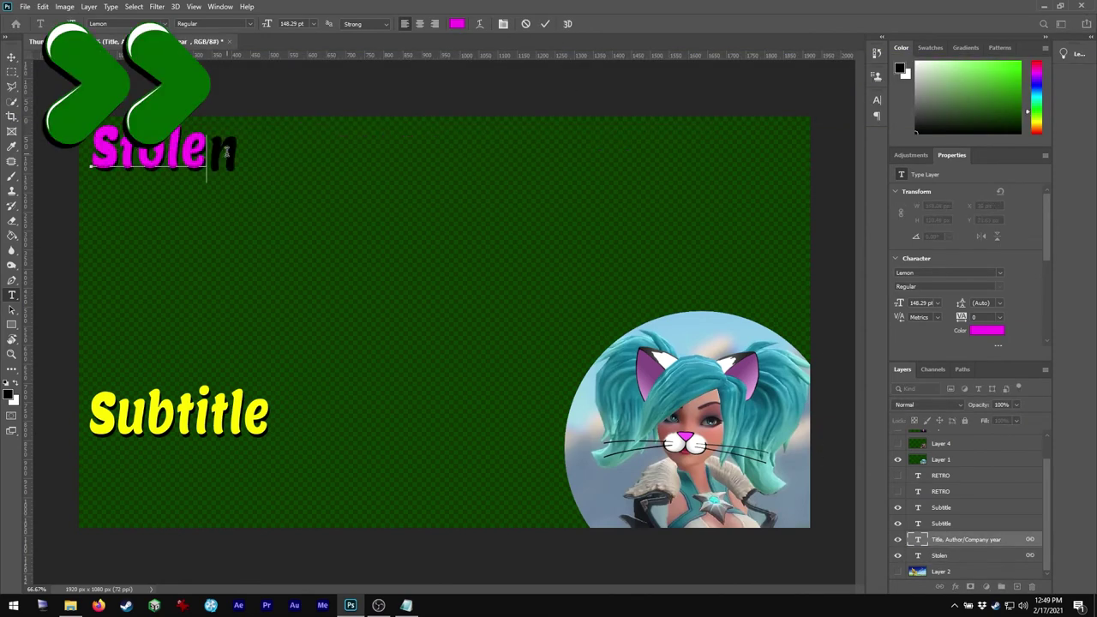
{"action": "left_click", "coordinate": [544, 24]}
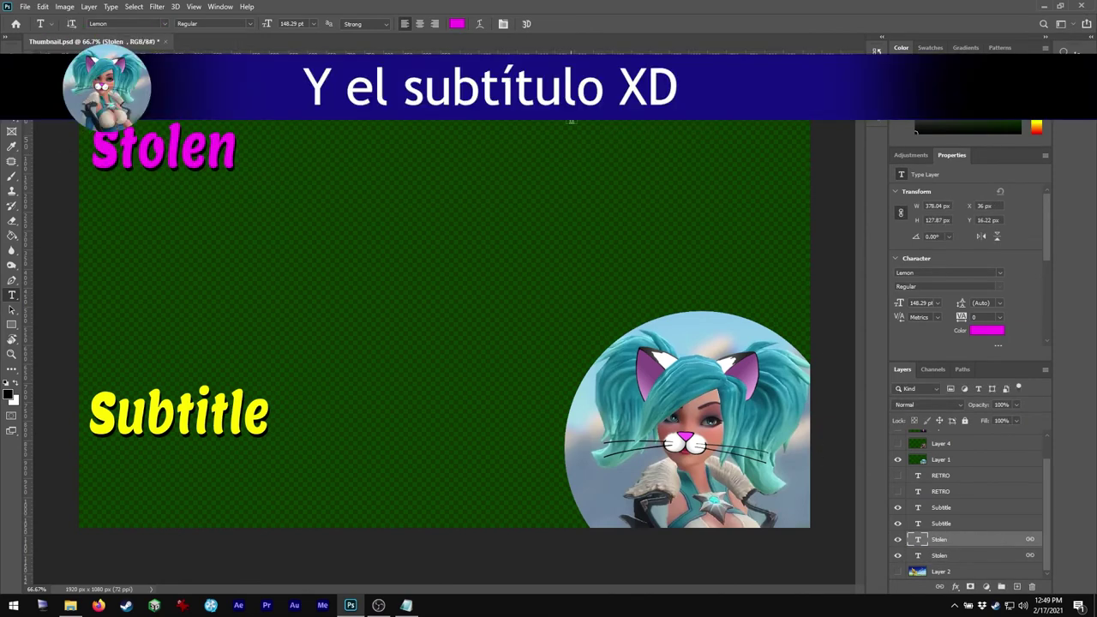
Step: Replace the text of both Subtitle layers, the black shadow and the yellow one, with "Demo Video!"
{"action": "left_click", "coordinate": [940, 512]}
{"action": "left_click", "coordinate": [898, 508]}
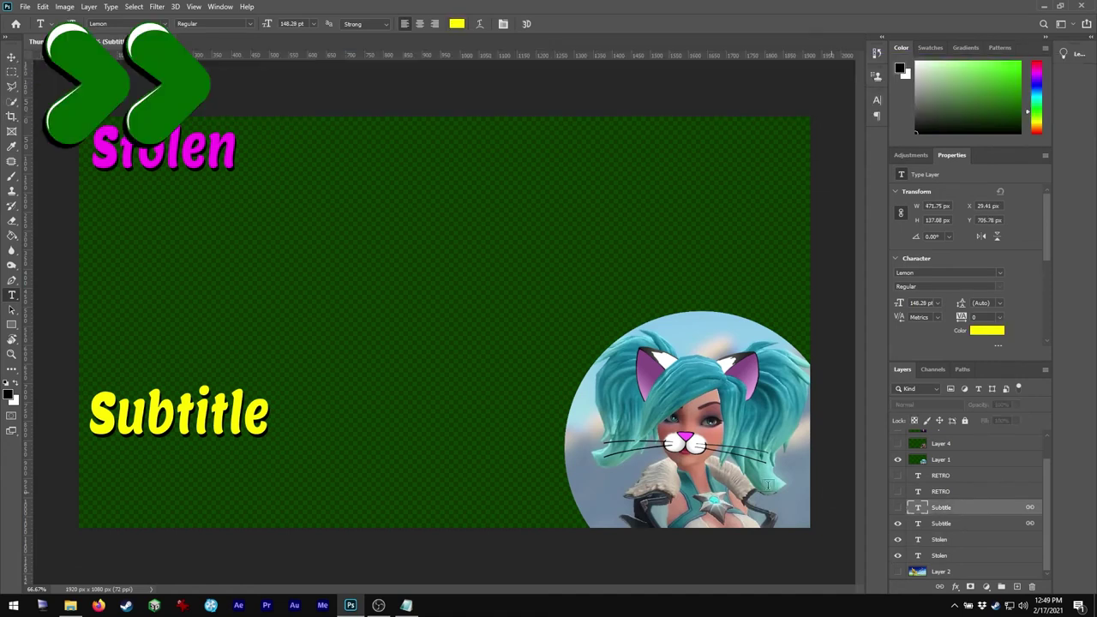
{"action": "double_click", "coordinate": [918, 523]}
{"action": "type", "text": "Demo Video"}
{"action": "left_click", "coordinate": [545, 23]}
{"action": "left_click", "coordinate": [897, 508]}
{"action": "double_click", "coordinate": [918, 507]}
{"action": "type", "text": "Demo Video"}
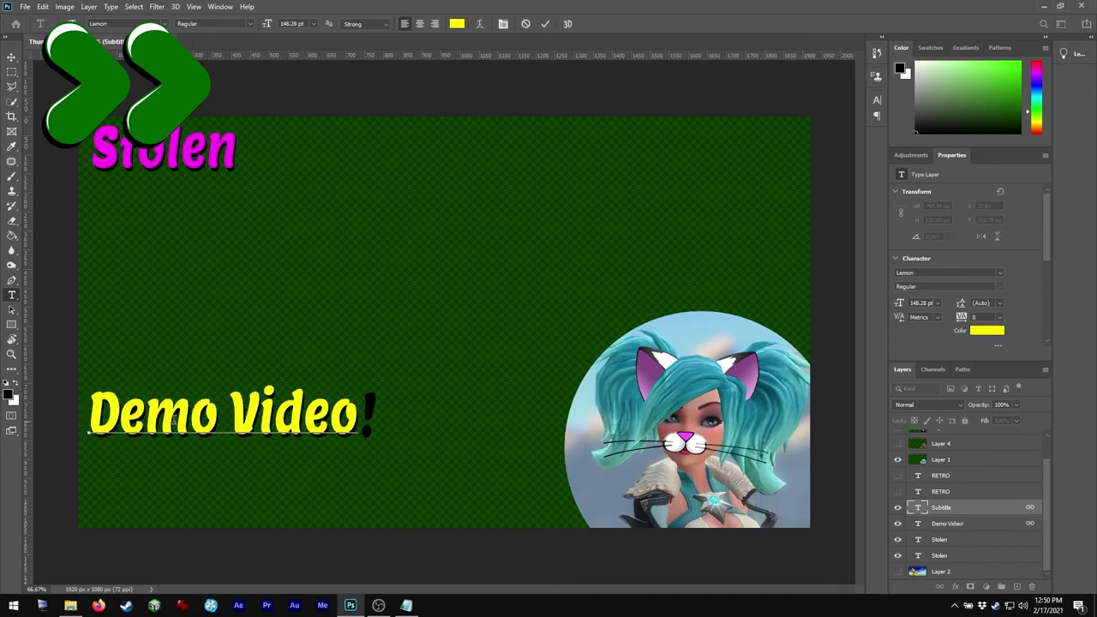
{"action": "left_click", "coordinate": [545, 24]}
Step: Move the linked "Demo Video!" text layers straight down about 195 px, close to the canvas's lower edge
{"action": "key", "text": "ctrl+t"}
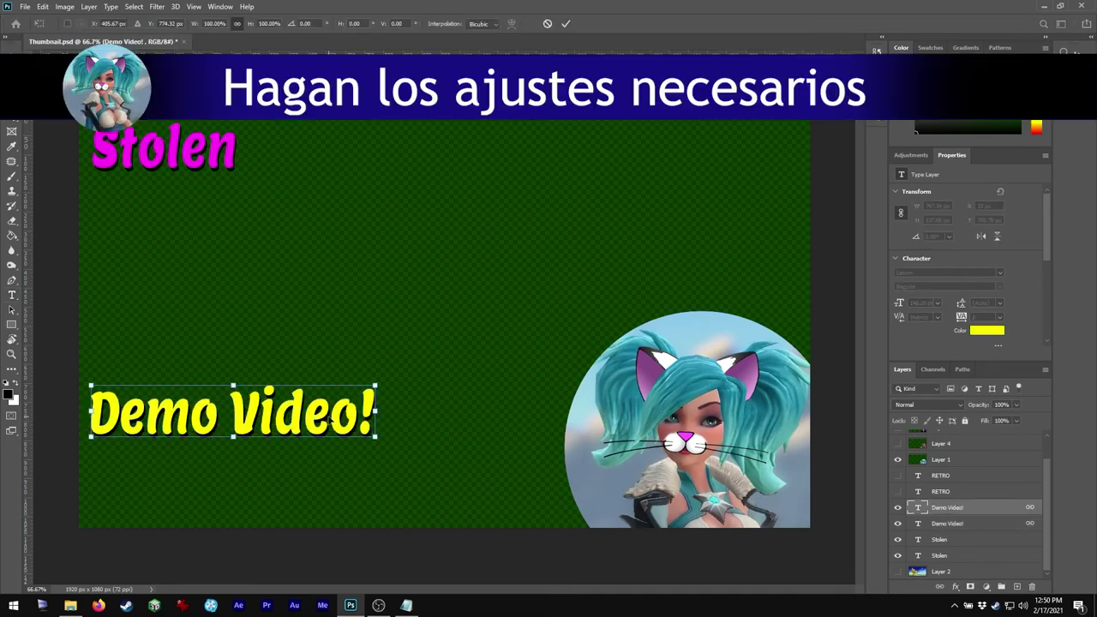
{"action": "left_click_drag", "start_coordinate": [329, 417], "coordinate": [329, 492]}
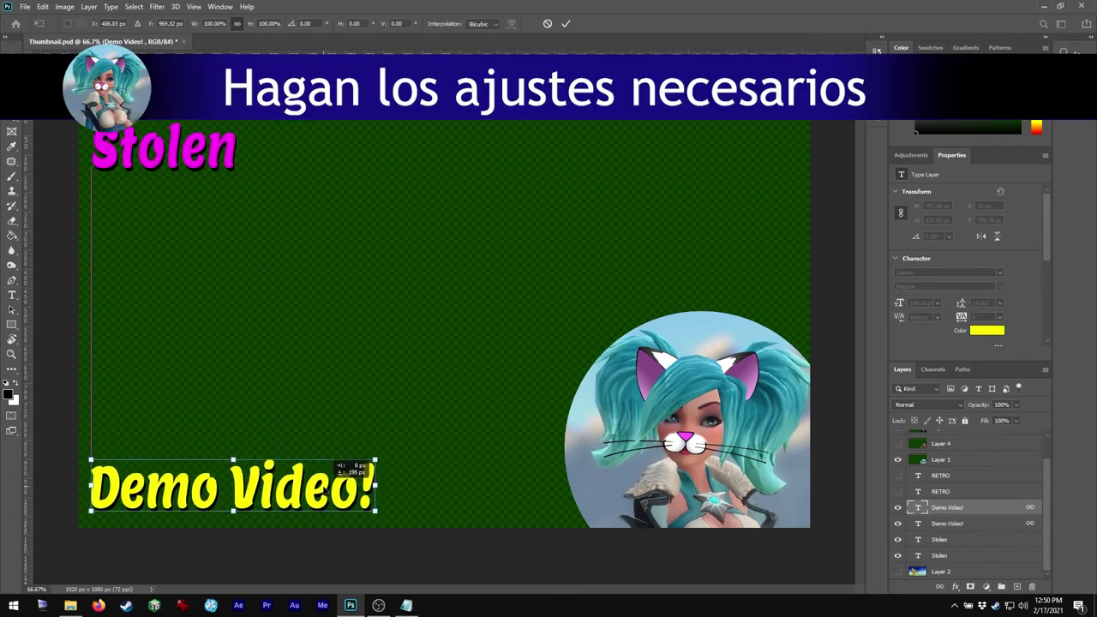
{"action": "key", "text": "Return"}
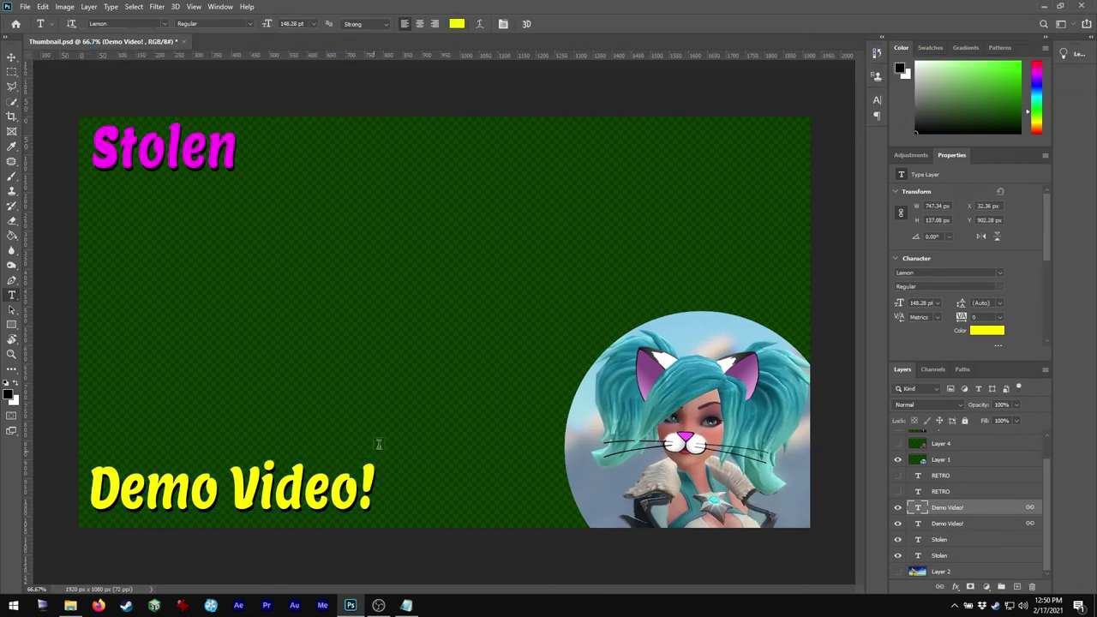
Step: Change the text color of the magenta "Stolen" title layer to the greyish purple 827681
{"action": "left_click", "coordinate": [954, 540]}
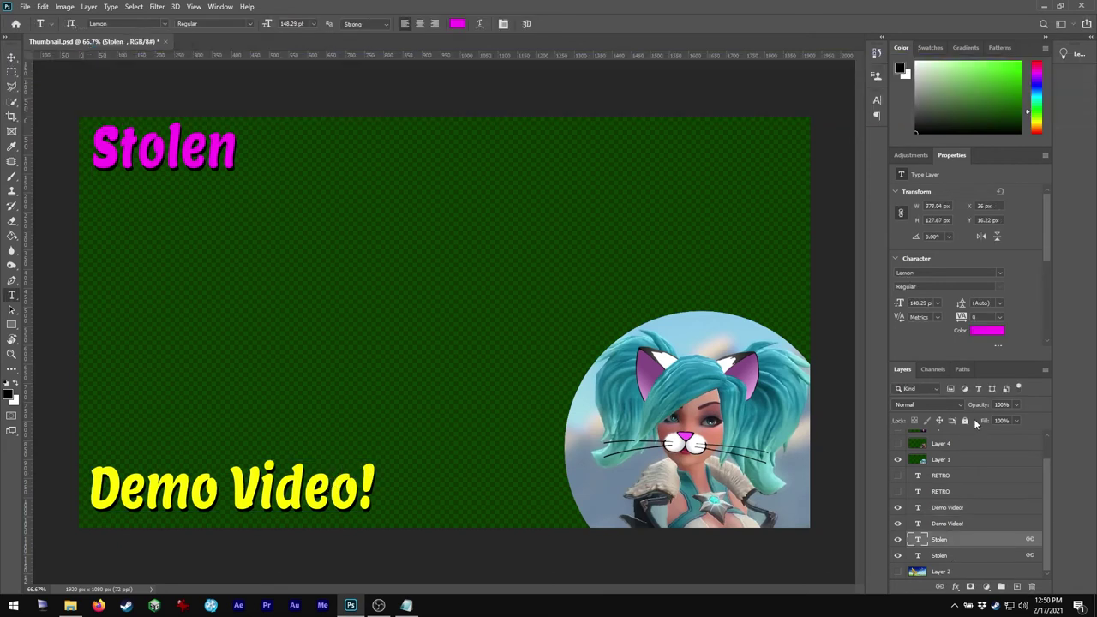
{"action": "left_click", "coordinate": [994, 331]}
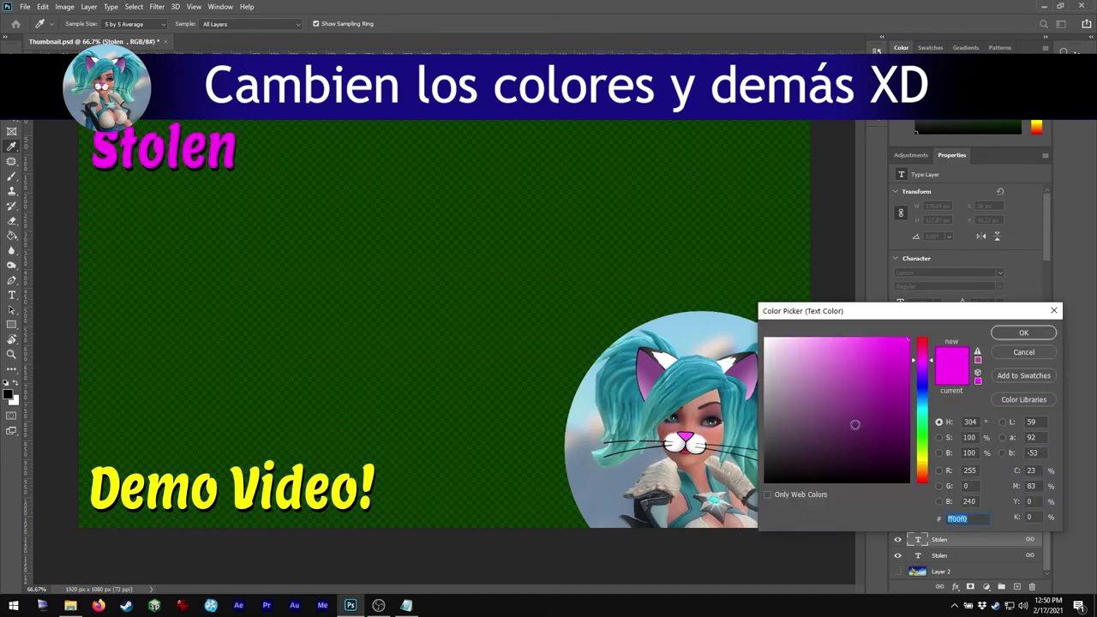
{"action": "left_click", "coordinate": [884, 403]}
{"action": "left_click", "coordinate": [845, 431]}
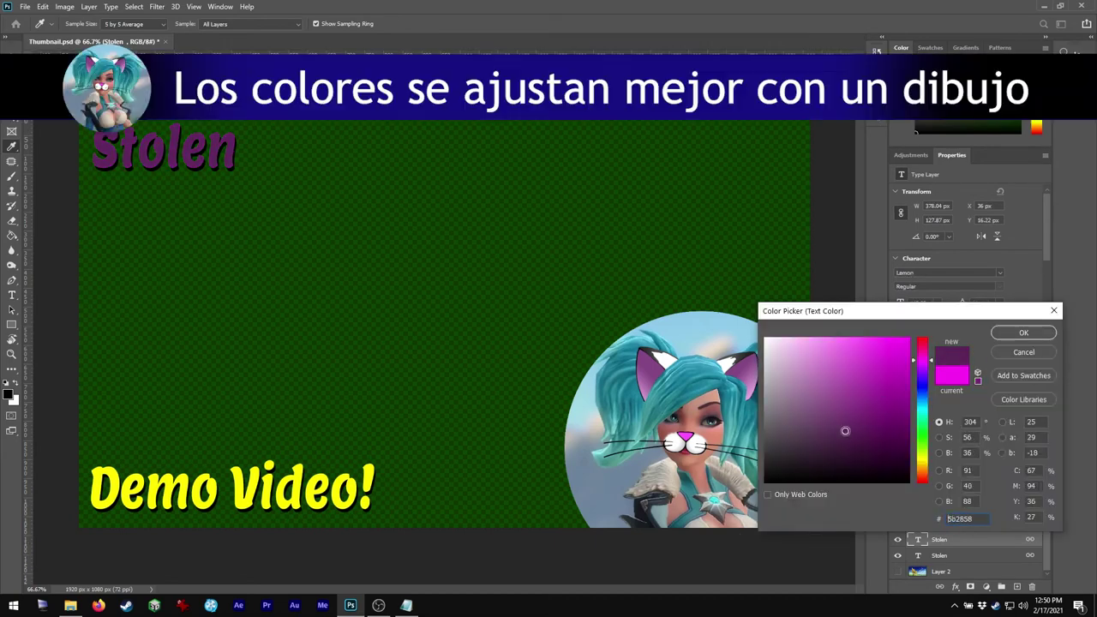
{"action": "left_click", "coordinate": [819, 406]}
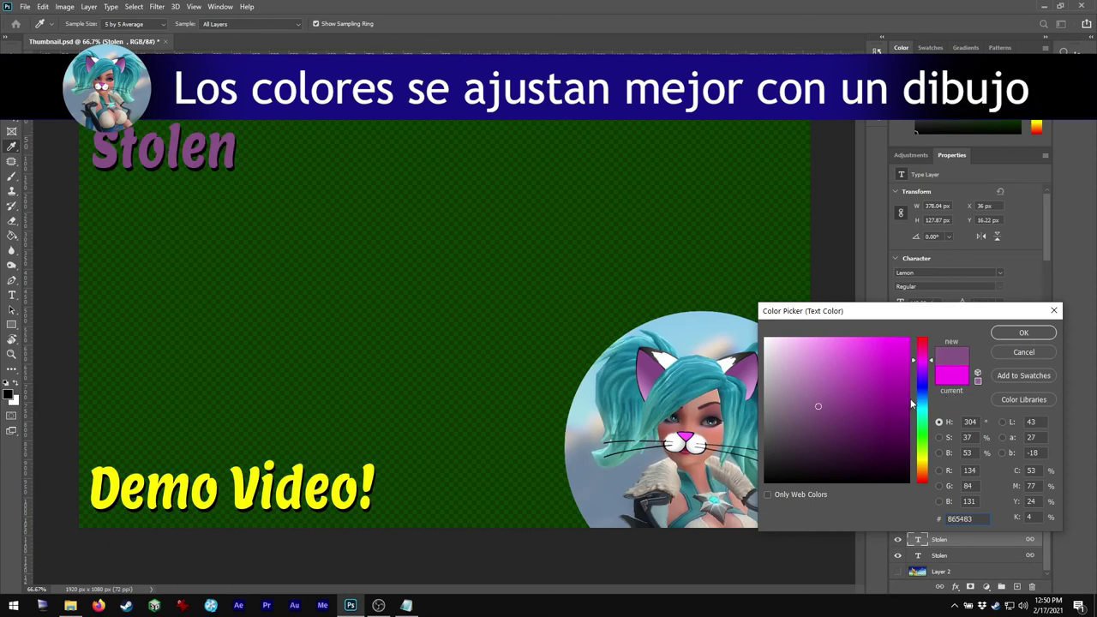
{"action": "left_click", "coordinate": [777, 409]}
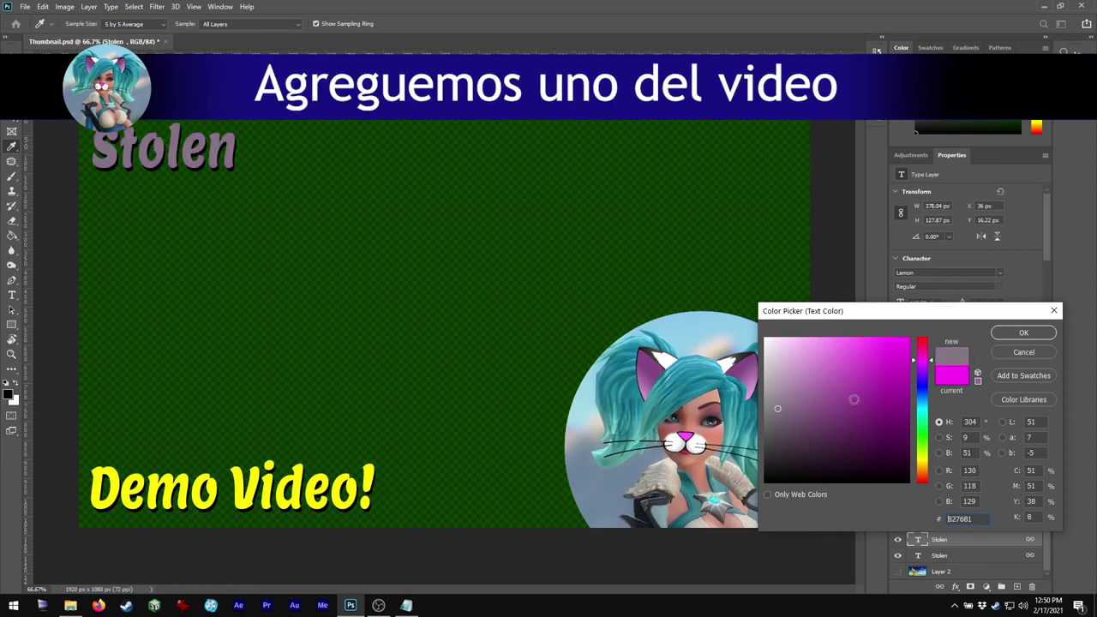
{"action": "left_click", "coordinate": [1020, 334]}
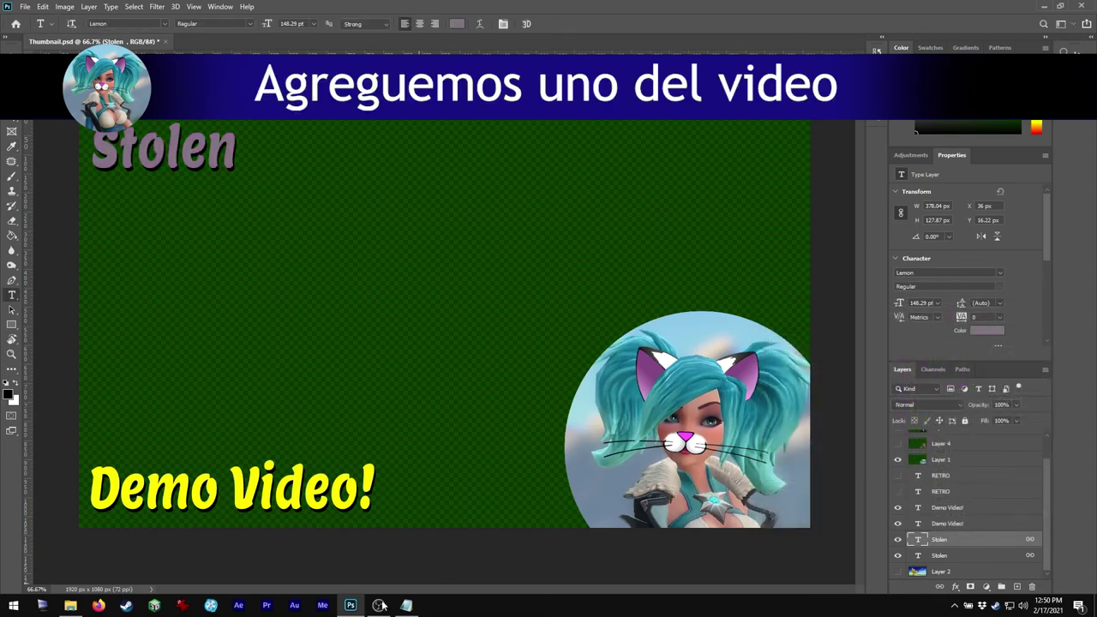
Step: Look through the Upload - Stolen video in full screen for a thumbnail image, pause on the close-up of the woman's eyes, and return to Photoshop
{"action": "left_click", "coordinate": [72, 604]}
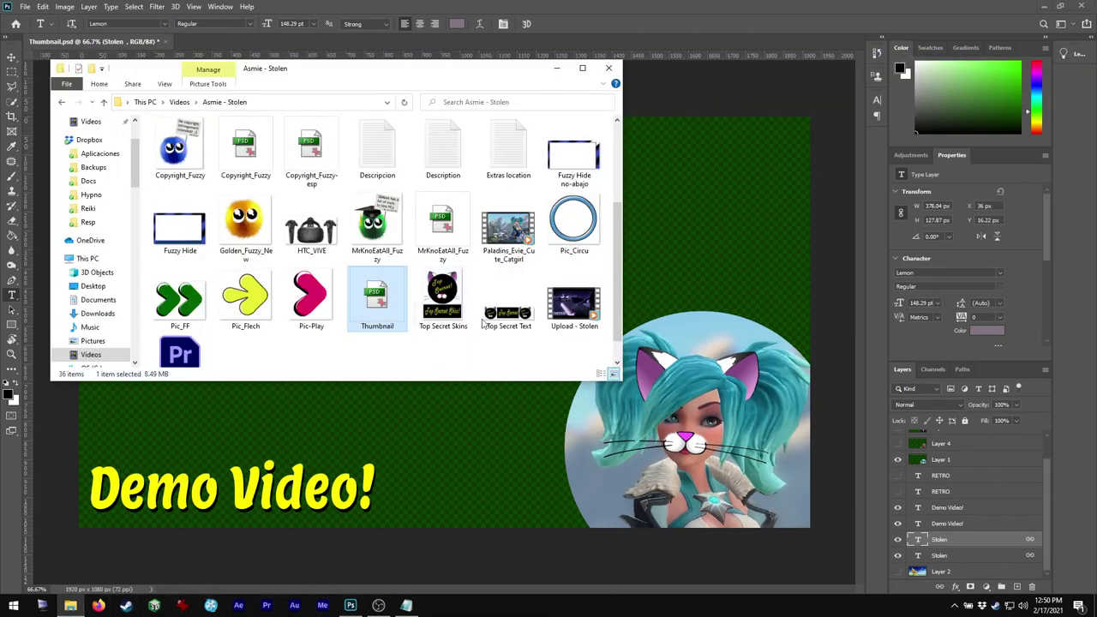
{"action": "left_click", "coordinate": [585, 314]}
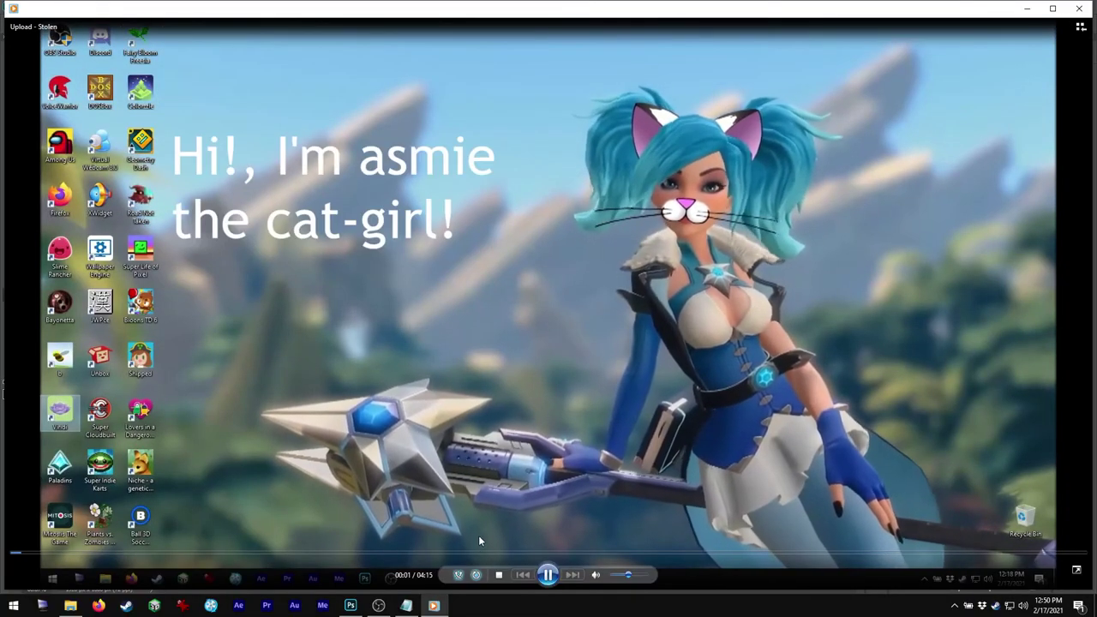
{"action": "double_click", "coordinate": [479, 535]}
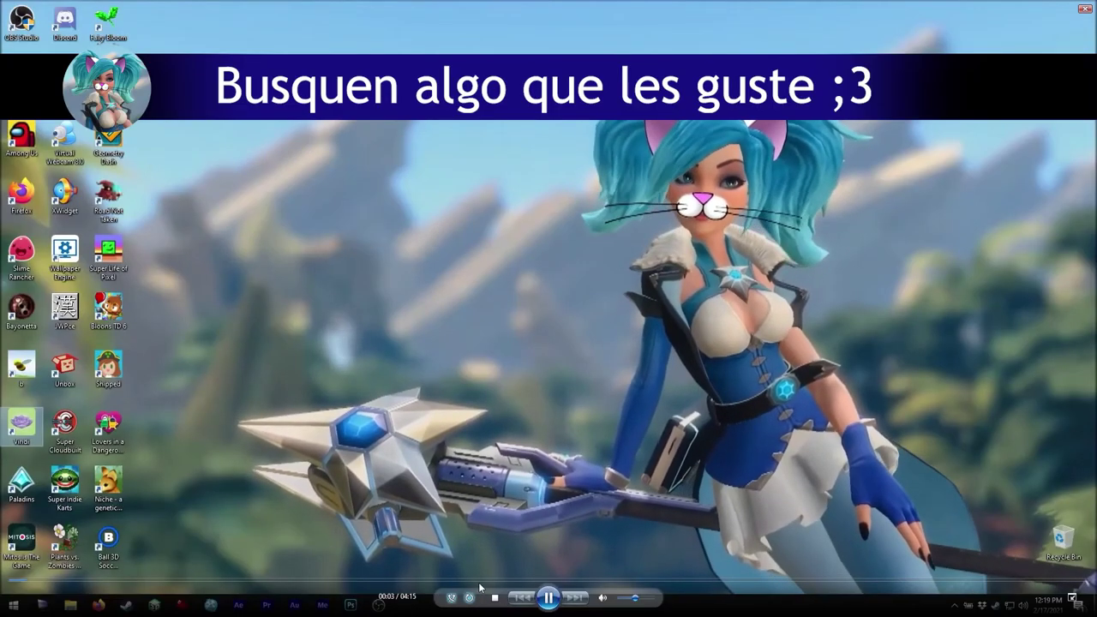
{"action": "left_click", "coordinate": [485, 580]}
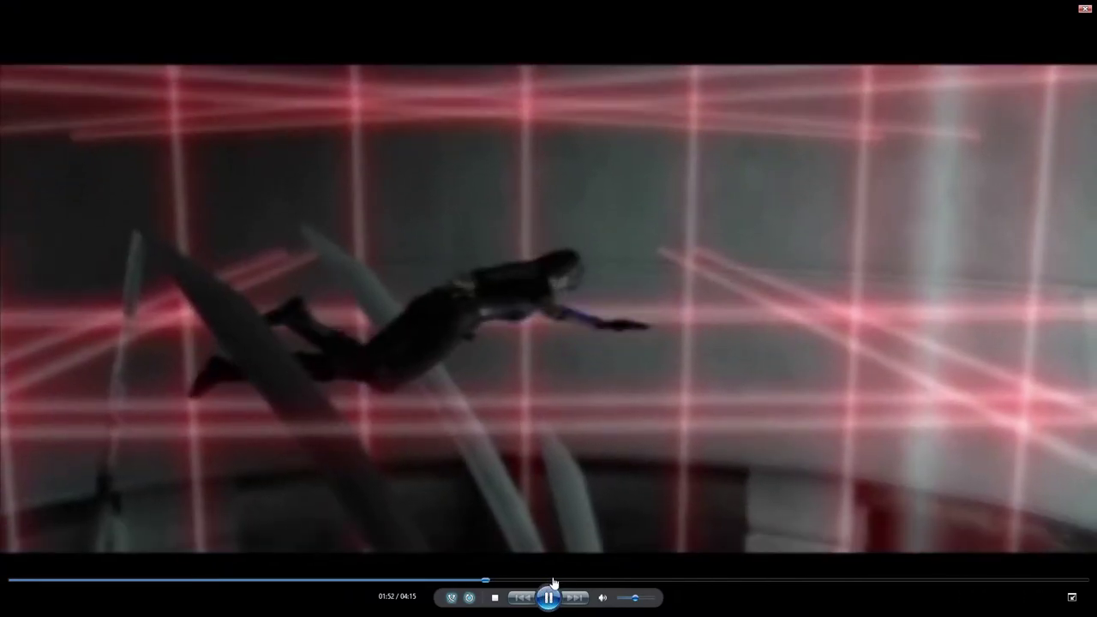
{"action": "left_click", "coordinate": [553, 580]}
{"action": "left_click", "coordinate": [561, 580]}
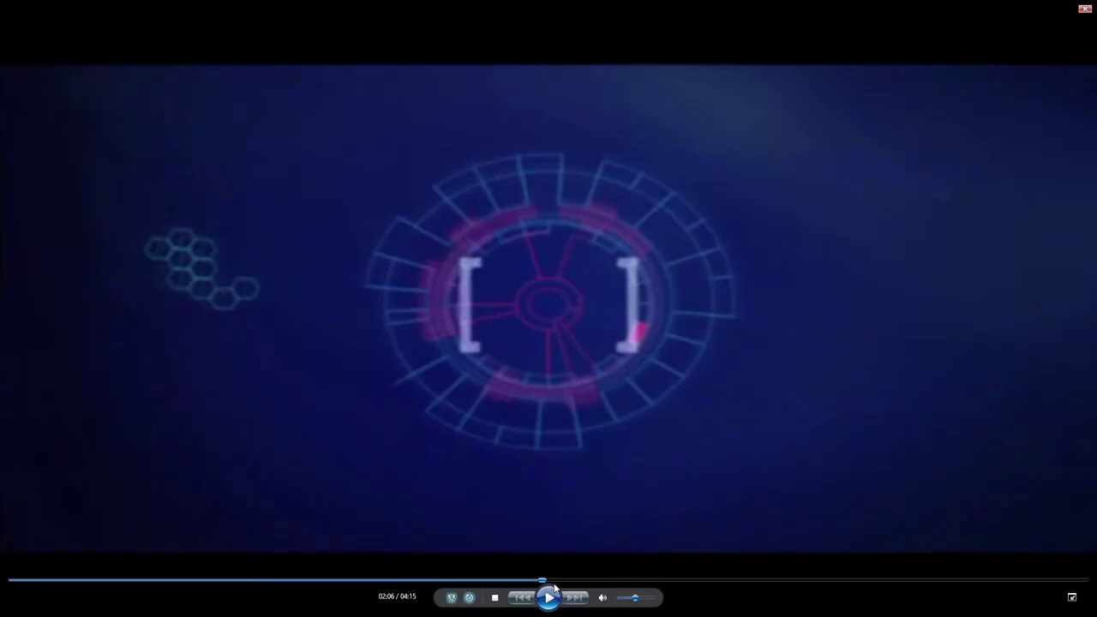
{"action": "left_click", "coordinate": [548, 597]}
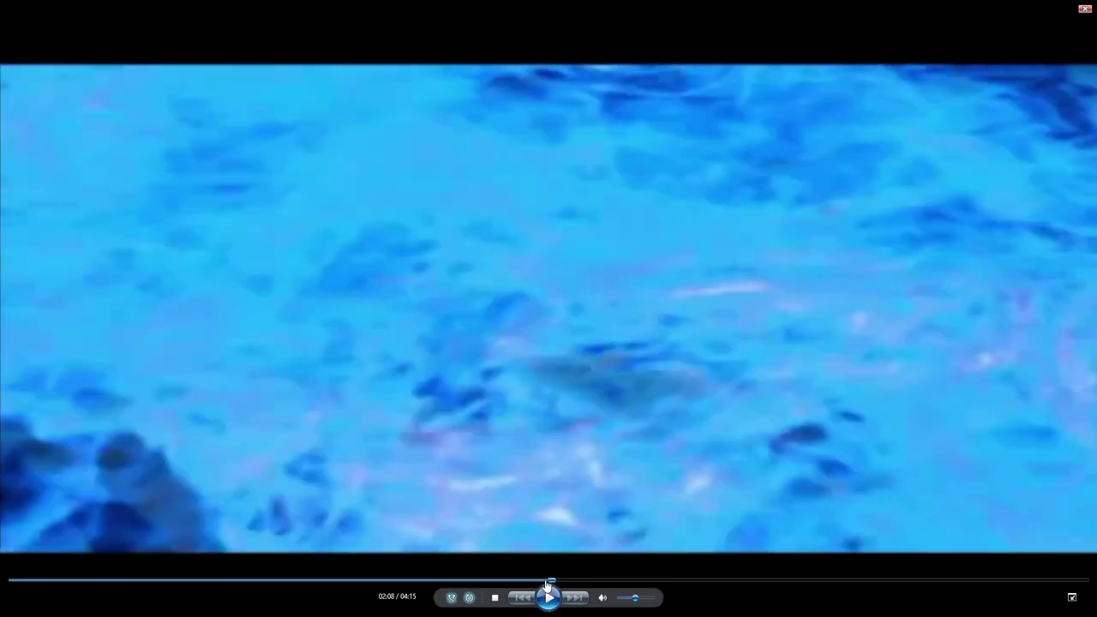
{"action": "left_click", "coordinate": [548, 591]}
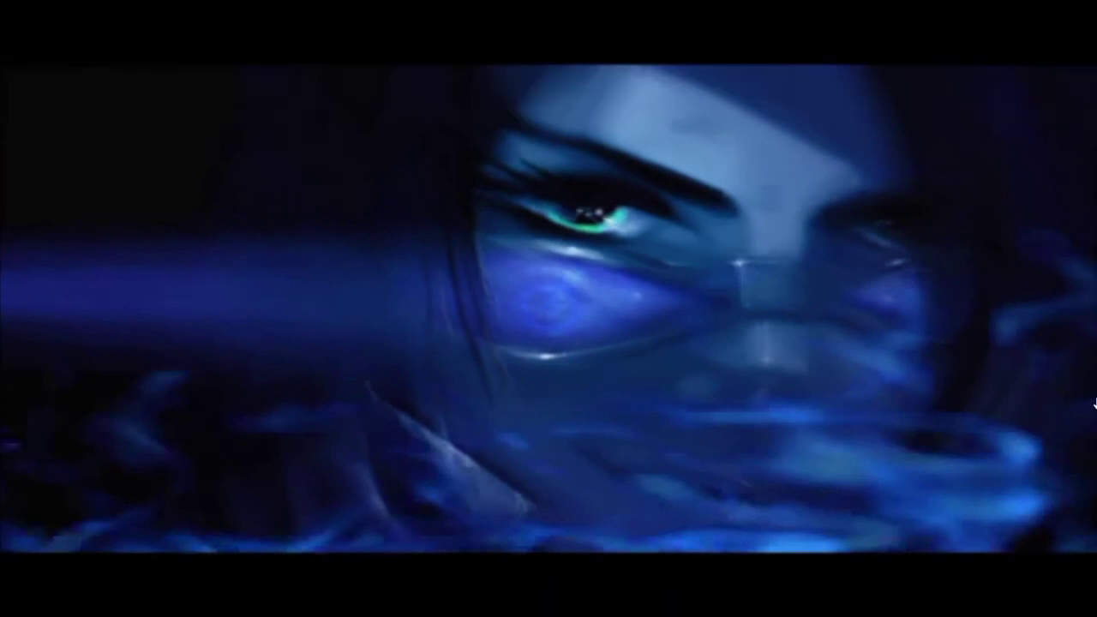
{"action": "key", "text": "Escape"}
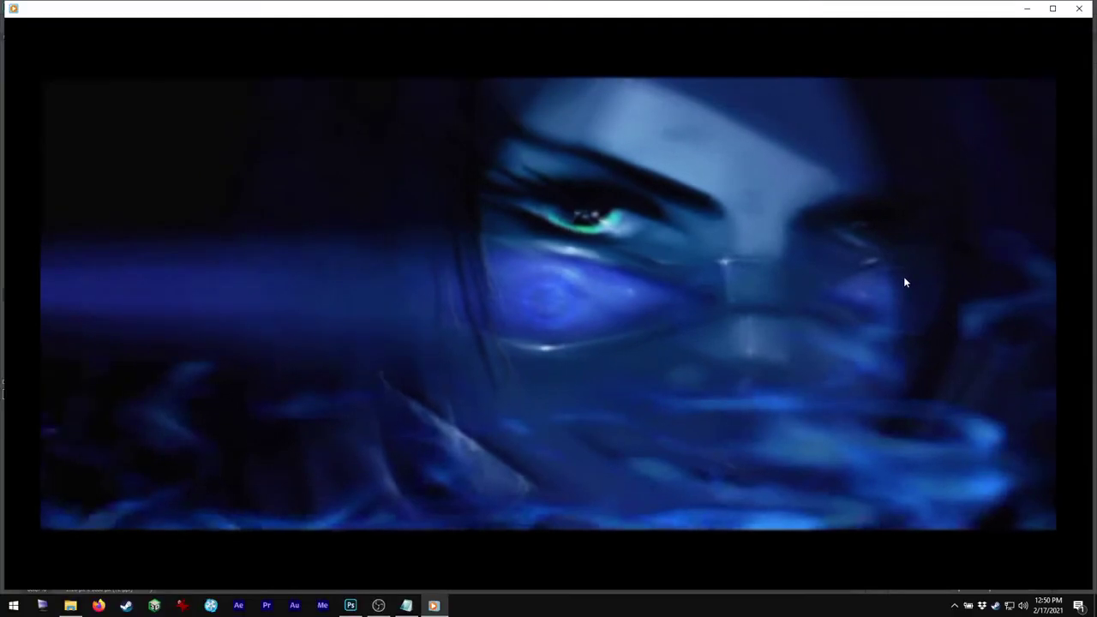
{"action": "left_click", "coordinate": [1082, 10]}
{"action": "left_click", "coordinate": [644, 20]}
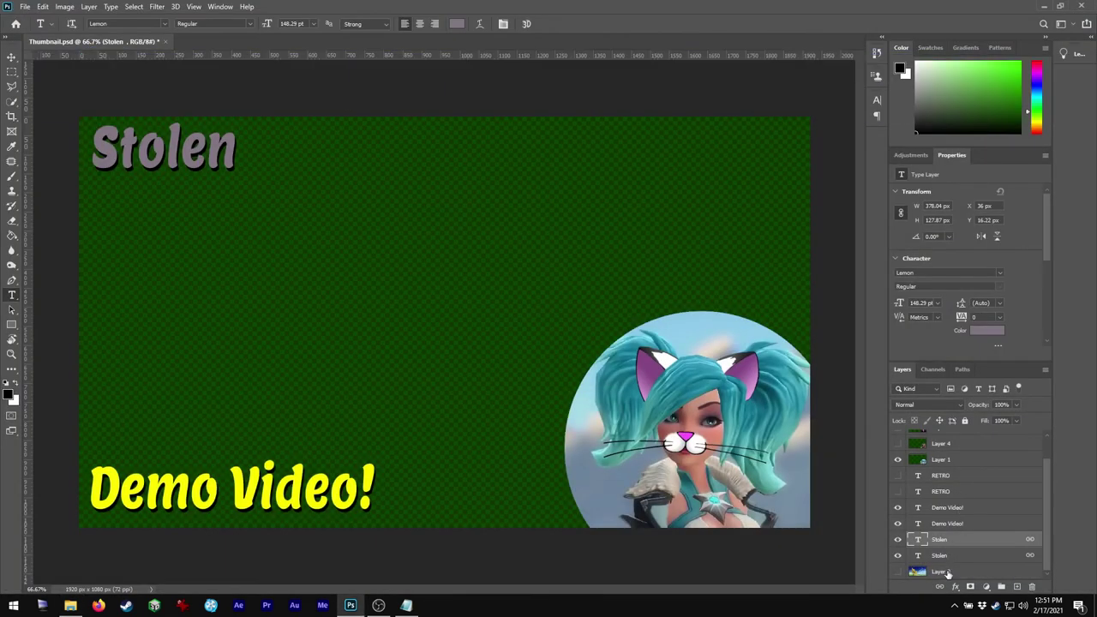
Step: Paste the copied close-up of the woman's eyes as a new layer directly above the bottom background layer
{"action": "left_click", "coordinate": [941, 572]}
{"action": "key", "text": "ctrl+v"}
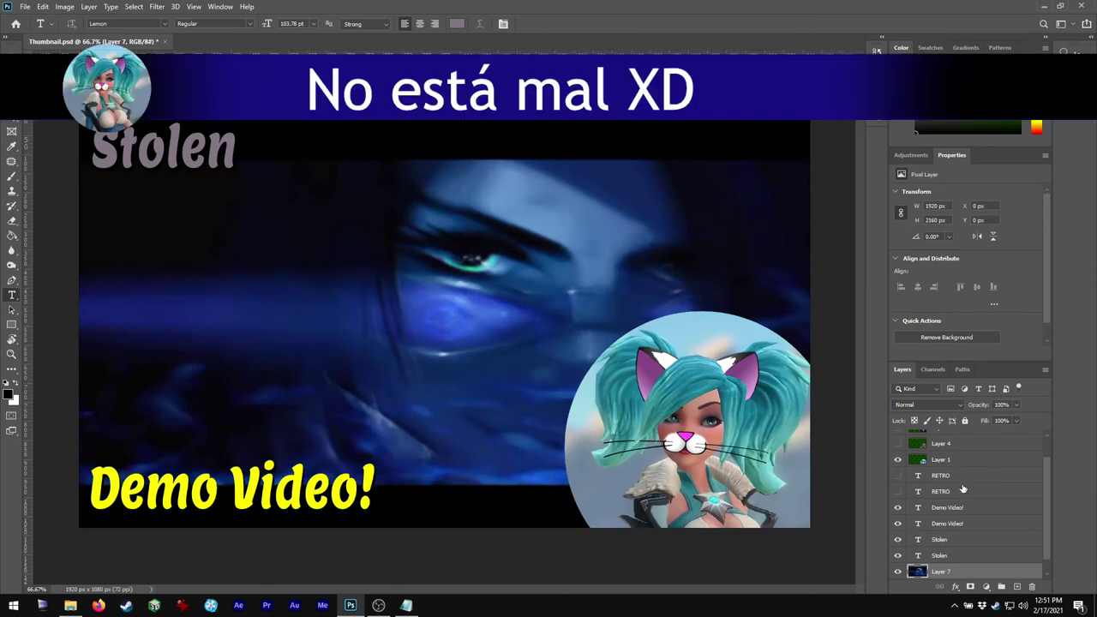
{"action": "mouse_move", "coordinate": [1047, 474]}
{"action": "left_mouse_down"}
{"action": "mouse_move", "coordinate": [1051, 460]}
{"action": "mouse_move", "coordinate": [1049, 486]}
{"action": "left_mouse_up"}
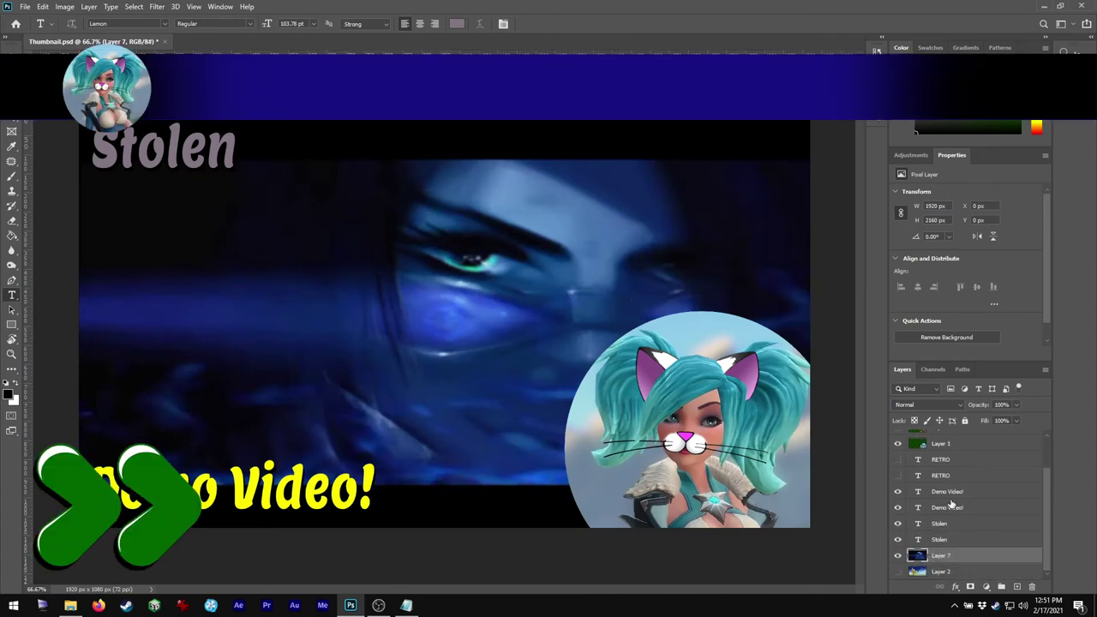
Step: Change the text color of the front "Stolen" title layer to a bright blue-violet
{"action": "left_click", "coordinate": [966, 523]}
{"action": "left_click", "coordinate": [986, 330]}
{"action": "left_click", "coordinate": [890, 406]}
{"action": "left_click", "coordinate": [922, 385]}
{"action": "left_click_drag", "start_coordinate": [890, 406], "coordinate": [862, 347]}
{"action": "left_click", "coordinate": [1023, 331]}
Step: Change the text color of the "Stolen" shadow layer from black to a dark grey
{"action": "left_click", "coordinate": [940, 540]}
{"action": "left_click", "coordinate": [986, 330]}
{"action": "left_click", "coordinate": [766, 459]}
{"action": "left_click", "coordinate": [1023, 332]}
Step: Change the text color of the yellow "Demo Video!" layer to a medium green
{"action": "left_click", "coordinate": [942, 492]}
{"action": "left_click", "coordinate": [986, 330]}
{"action": "left_click", "coordinate": [921, 426]}
{"action": "mouse_move", "coordinate": [895, 383]}
{"action": "left_mouse_down"}
{"action": "mouse_move", "coordinate": [891, 416]}
{"action": "mouse_move", "coordinate": [893, 401]}
{"action": "left_mouse_up"}
{"action": "left_click", "coordinate": [1023, 332]}
Step: Change the text color of the black "Demo Video!" shadow layer to a dark grey
{"action": "left_click", "coordinate": [940, 507]}
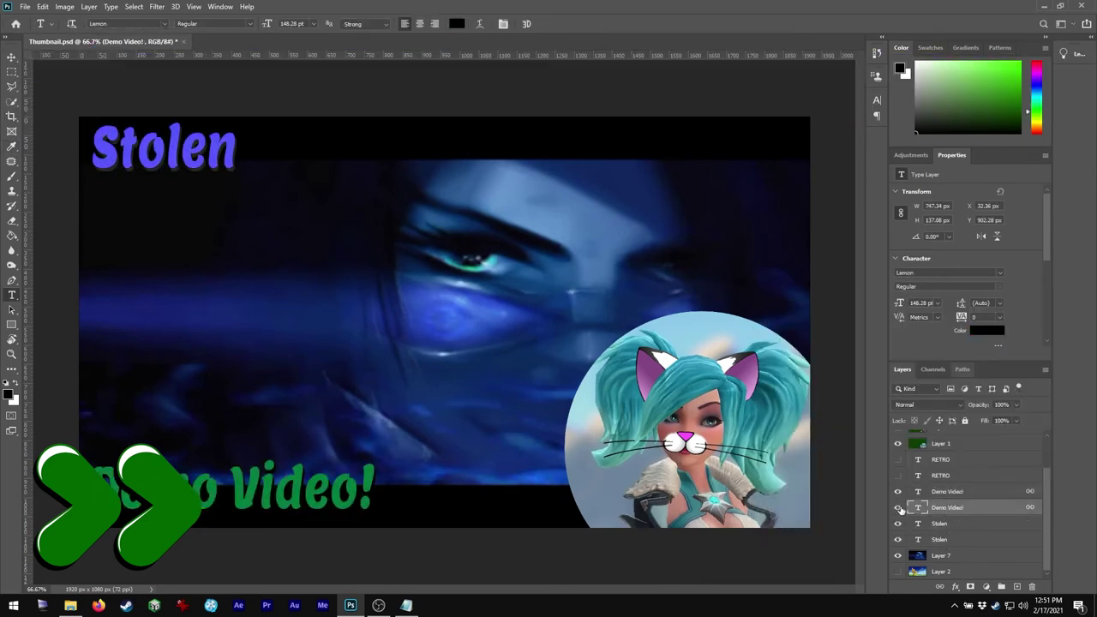
{"action": "left_click", "coordinate": [986, 330]}
{"action": "left_click", "coordinate": [764, 452]}
{"action": "key", "text": "Escape"}
Step: Save the Photoshop document, and save a JPEG copy named Thumbnail at Maximum quality 12 in the Asmie - Stolen folder
{"action": "left_click", "coordinate": [25, 6]}
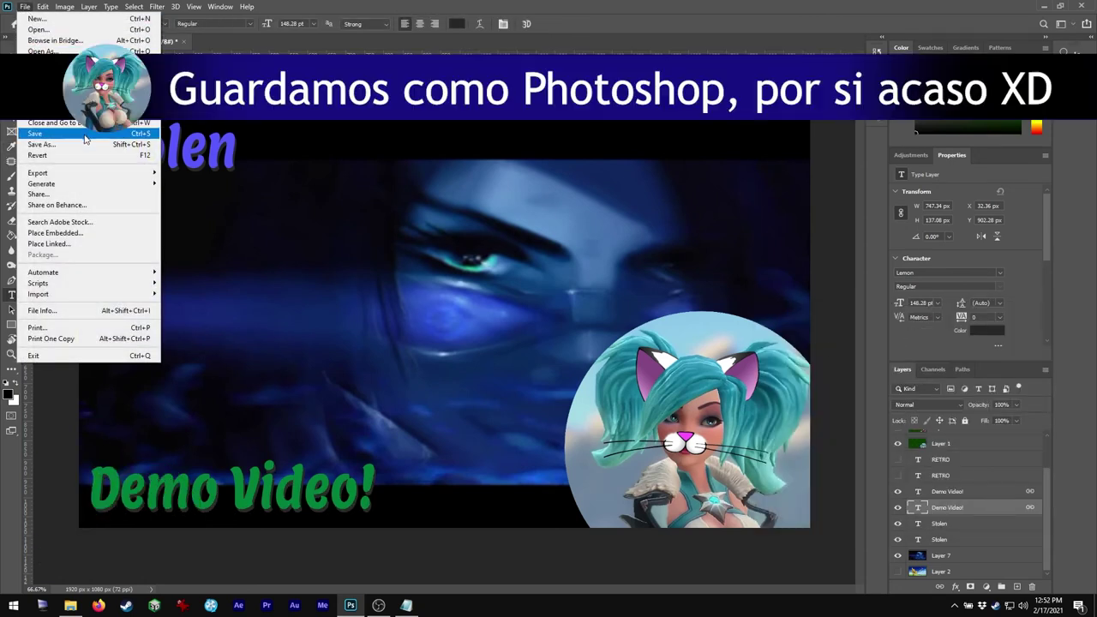
{"action": "left_click", "coordinate": [84, 133]}
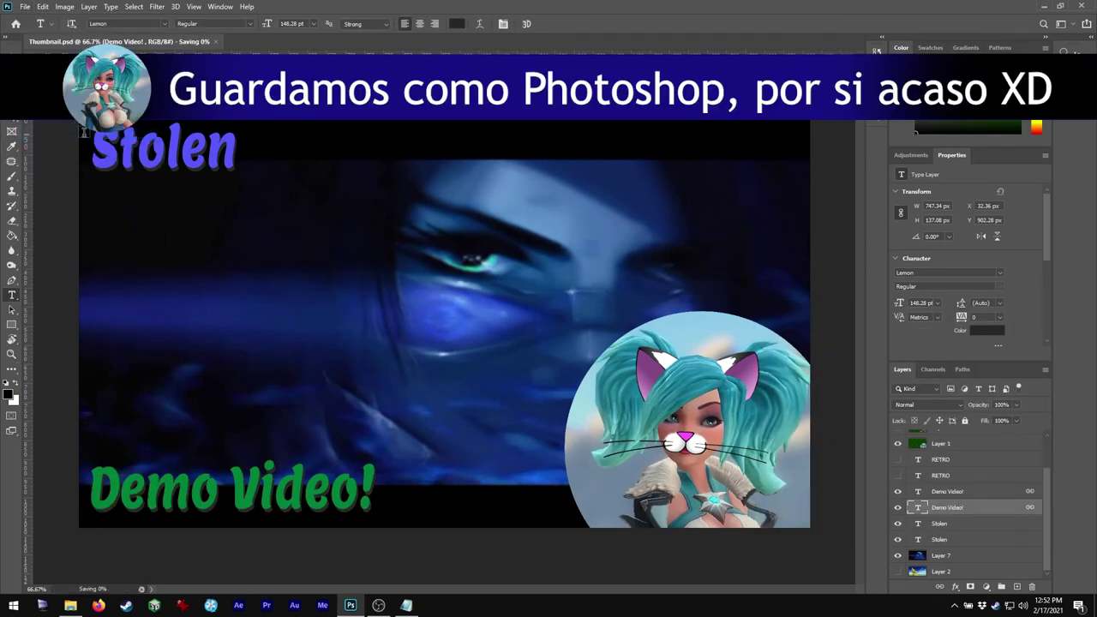
{"action": "left_click", "coordinate": [25, 6]}
{"action": "left_click", "coordinate": [86, 149]}
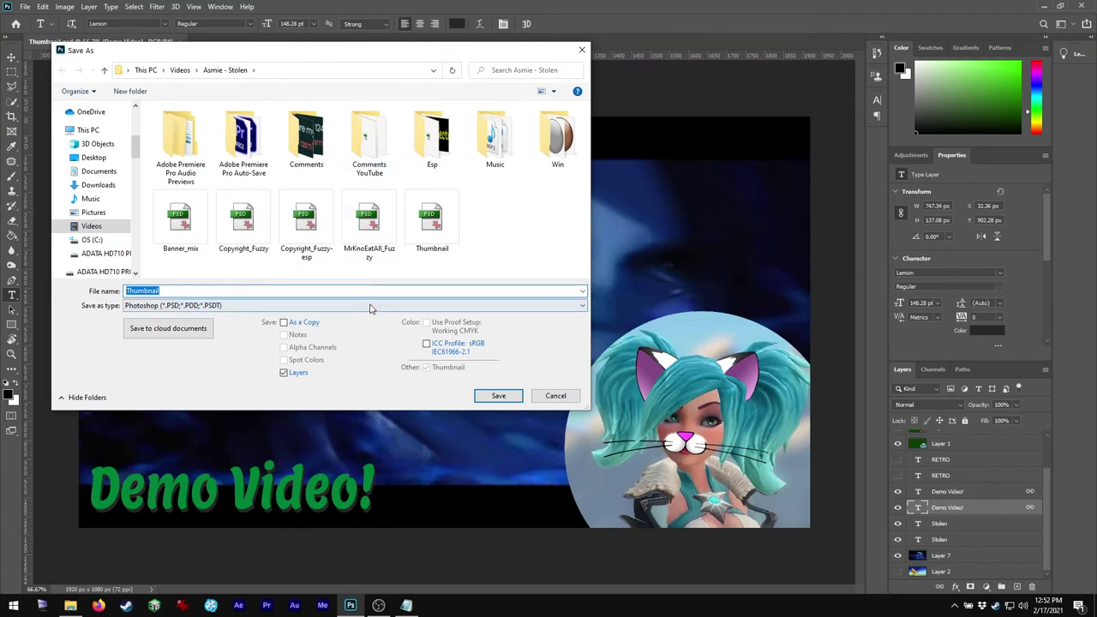
{"action": "left_click", "coordinate": [370, 306]}
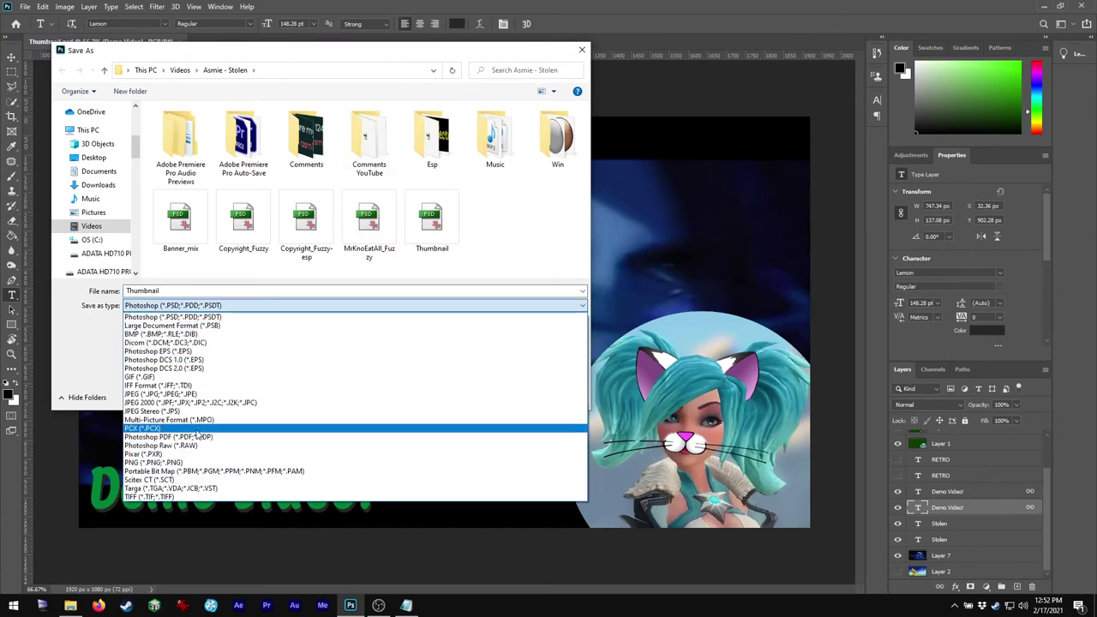
{"action": "left_click", "coordinate": [198, 395]}
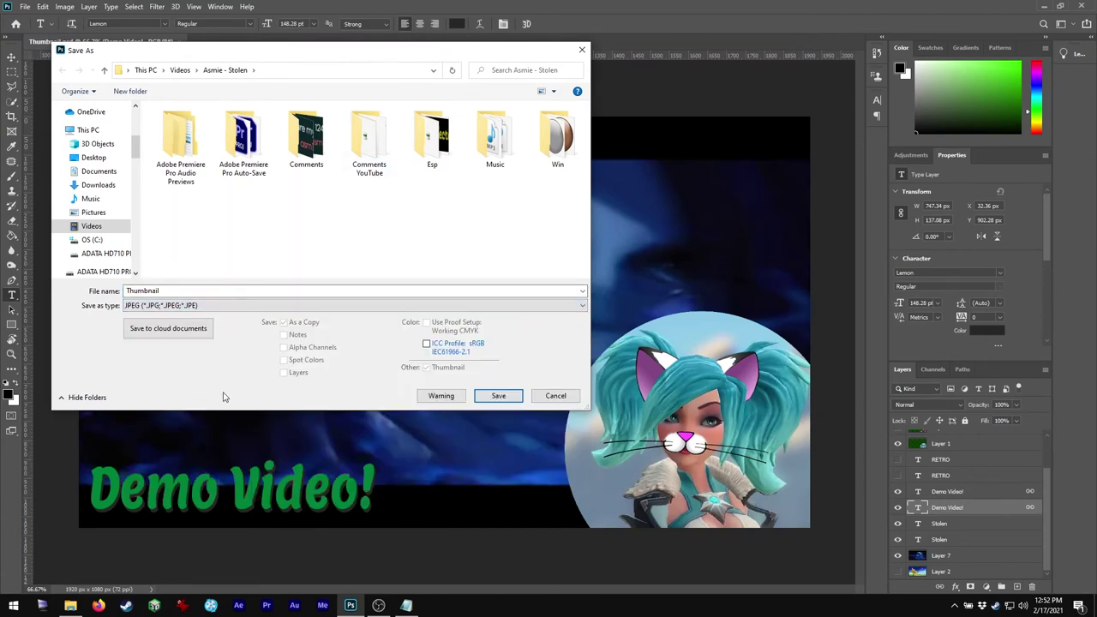
{"action": "left_click", "coordinate": [497, 396]}
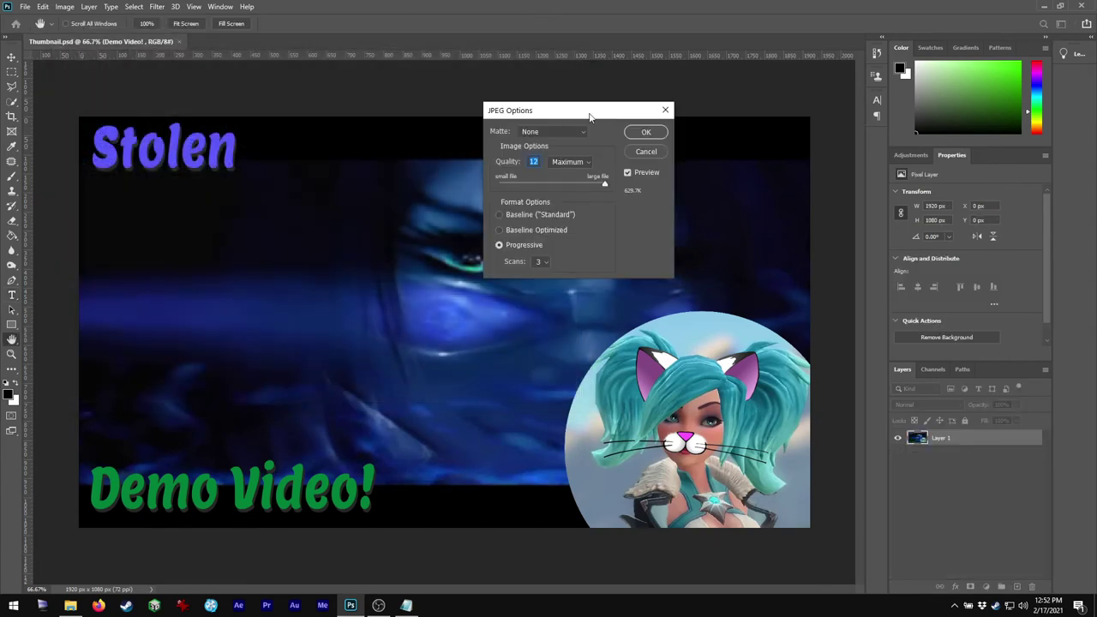
{"action": "left_click", "coordinate": [645, 131]}
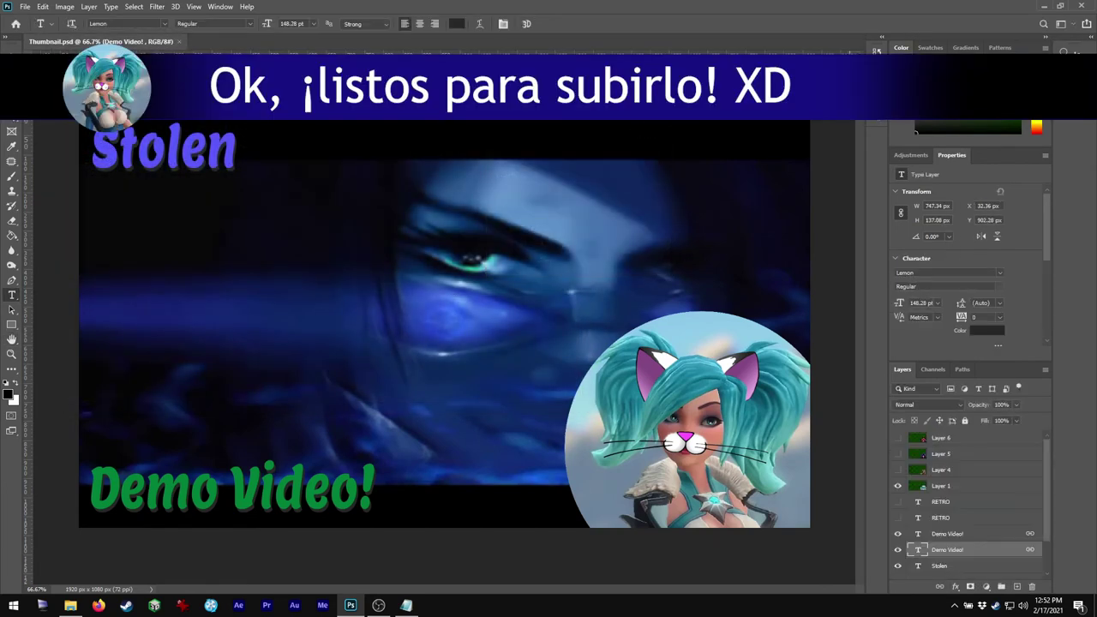
Step: Switch to the Description file in Notepad, save it, and append "(Demo Video)" to the title line after "Stolen"
{"action": "left_click", "coordinate": [1087, 7]}
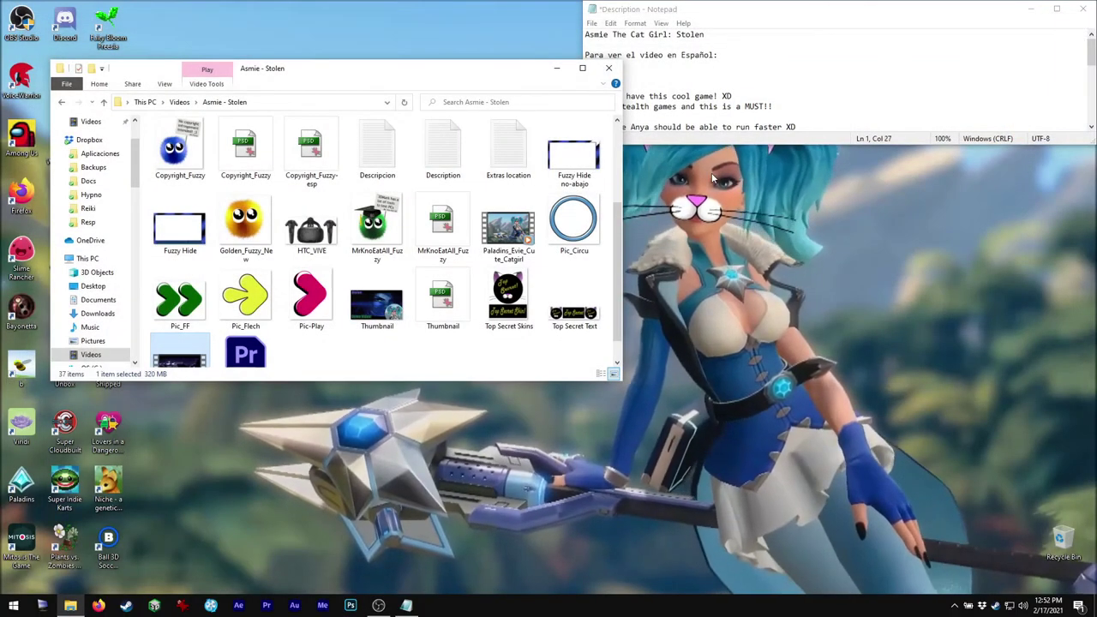
{"action": "left_click", "coordinate": [592, 24]}
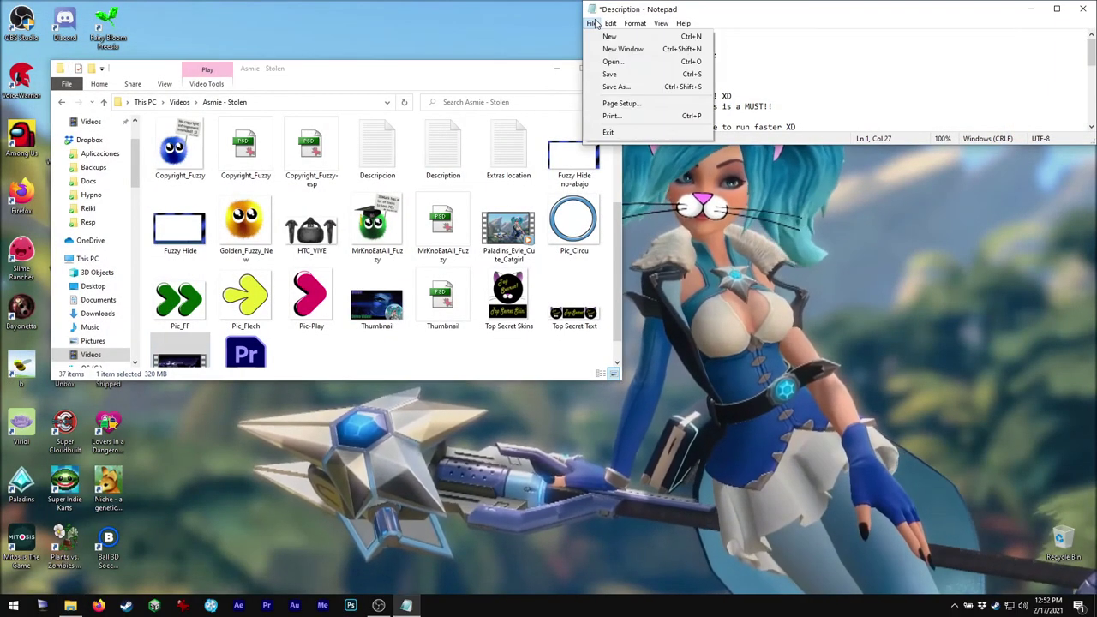
{"action": "left_click", "coordinate": [641, 74]}
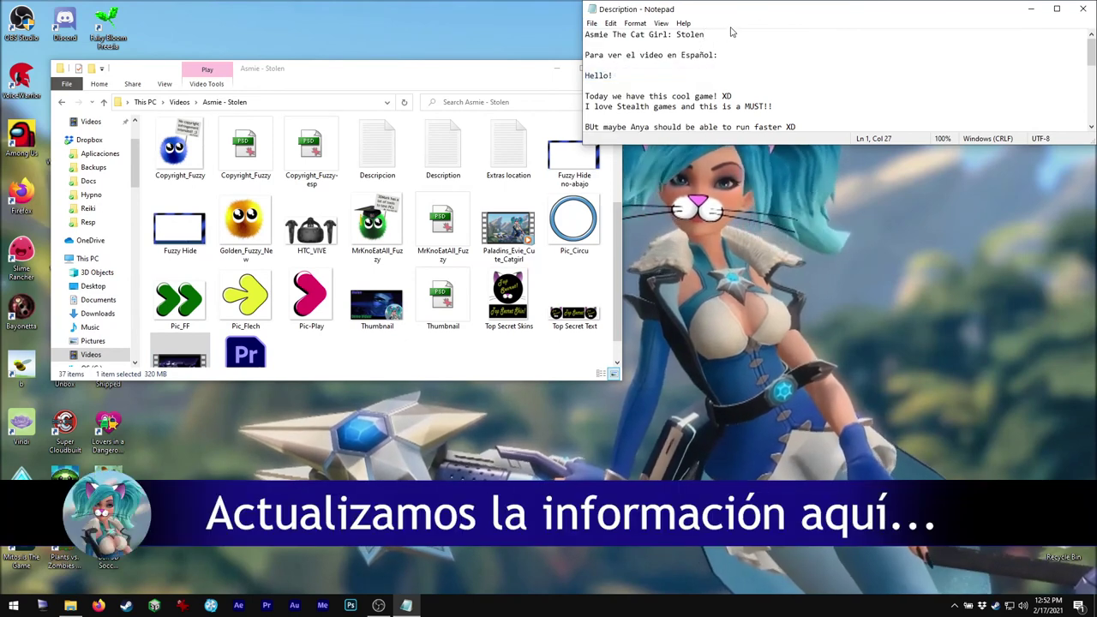
{"action": "type", "text": "(D"}
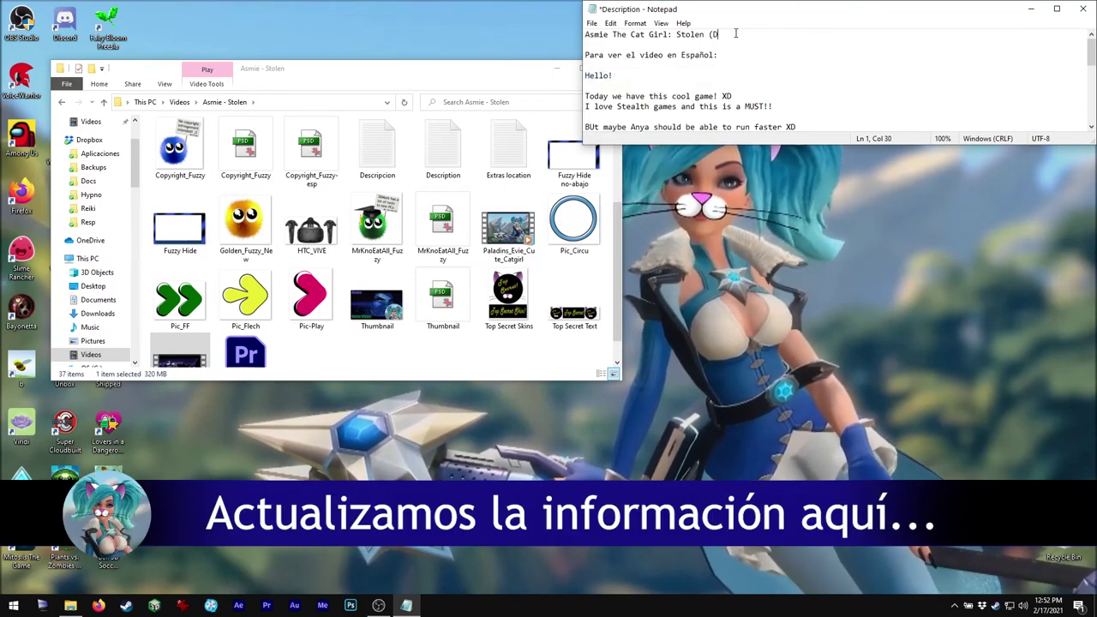
{"action": "type", "text": "emo Video)"}
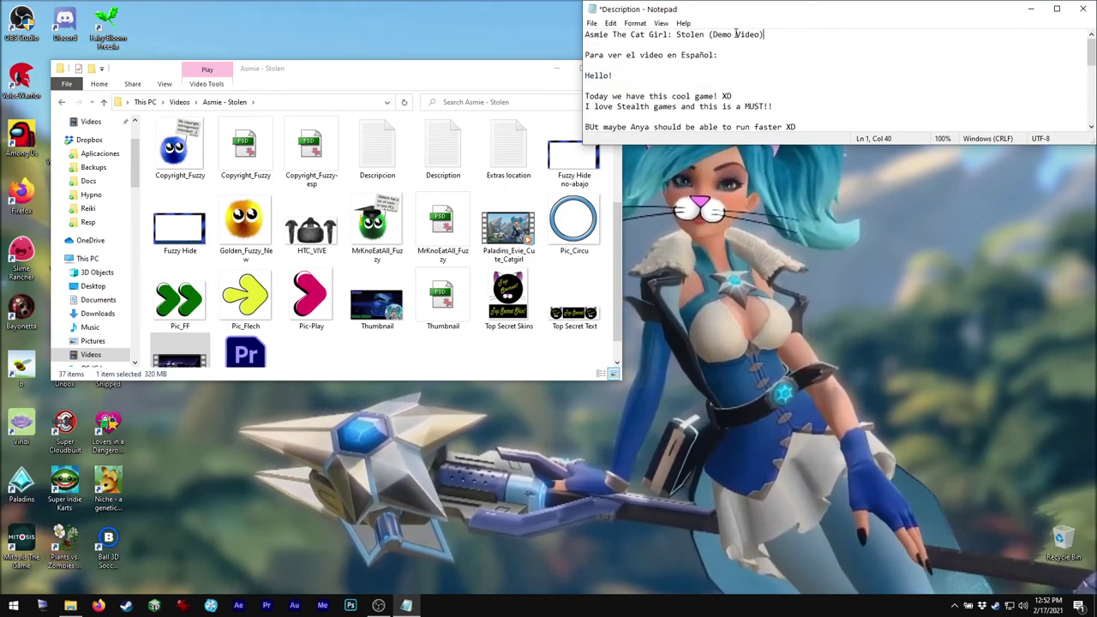
Step: Enter "Mitos.is Music with NO copyright! XD" under the BG Music heading near the end of the description, and save the file
{"action": "key", "text": "ctrl+End"}
{"action": "left_click", "coordinate": [639, 97]}
{"action": "key", "text": "Return"}
{"action": "type", "text": "Mitos.is Music! XD"}
{"action": "left_click", "coordinate": [650, 106]}
{"action": "type", "text": "with NO copyright"}
{"action": "left_click", "coordinate": [592, 23]}
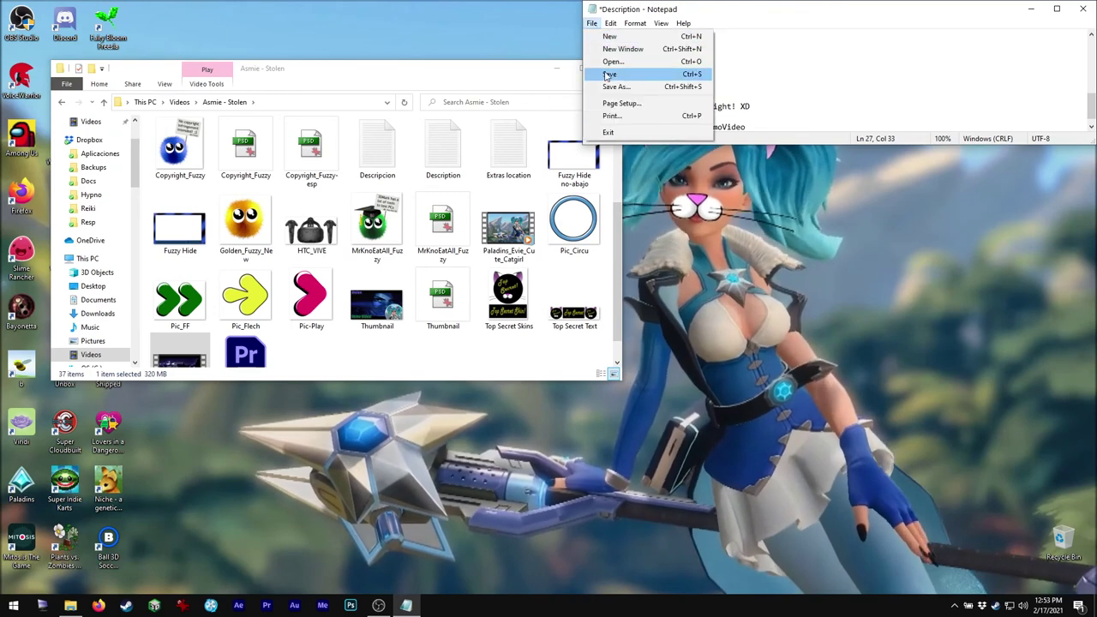
{"action": "left_click", "coordinate": [609, 75]}
{"action": "left_click", "coordinate": [502, 82]}
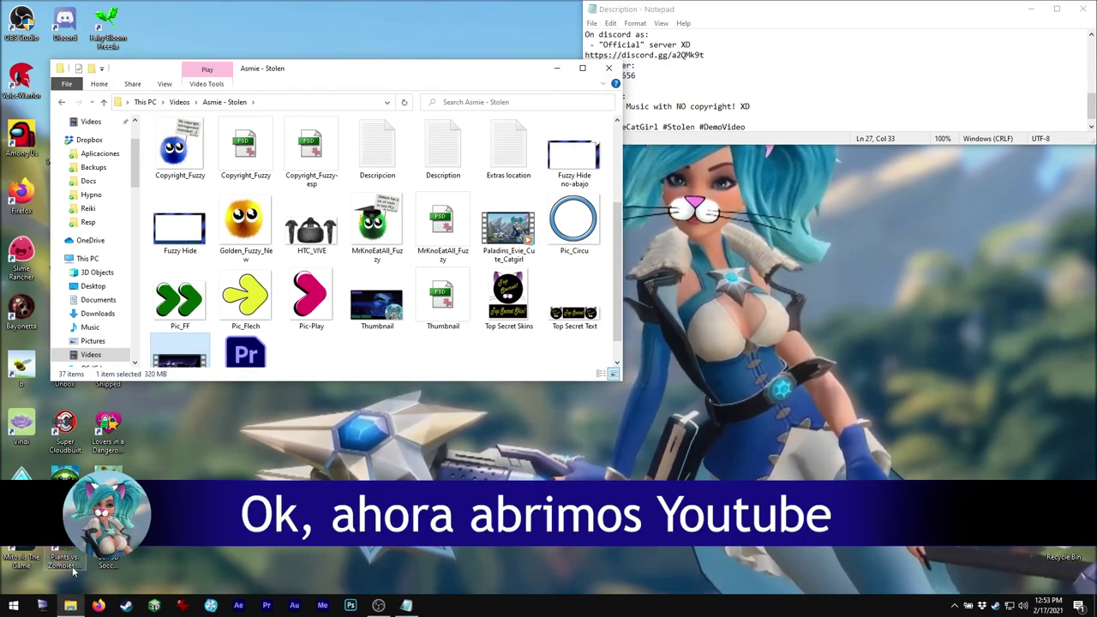
{"action": "left_click", "coordinate": [99, 606]}
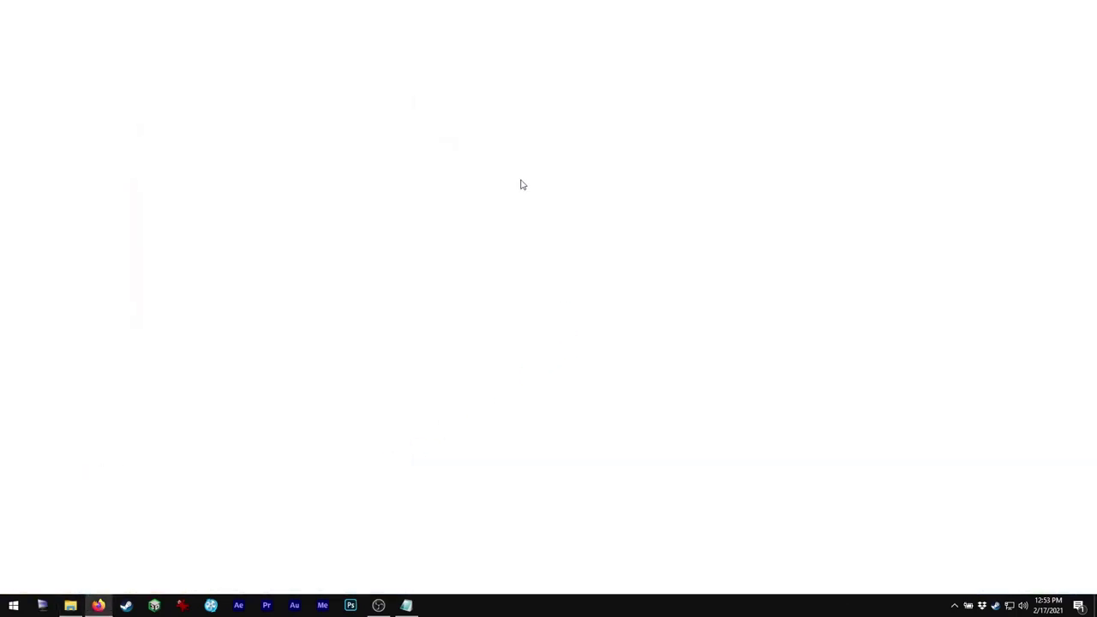
{"action": "left_click", "coordinate": [539, 35]}
{"action": "type", "text": "www.youtube"}
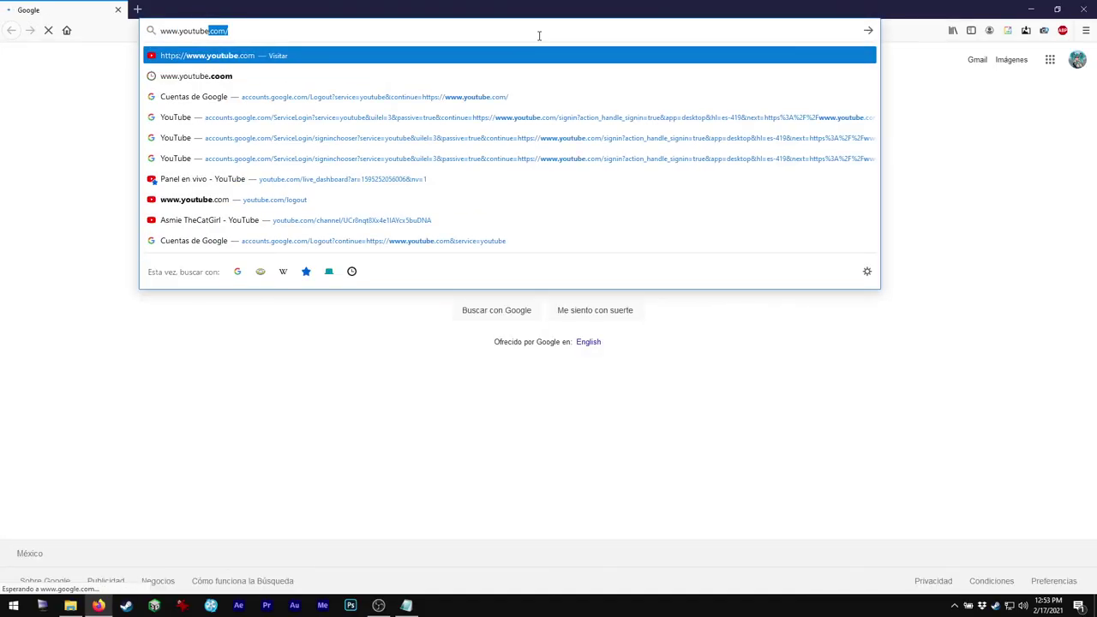
{"action": "left_click", "coordinate": [244, 61]}
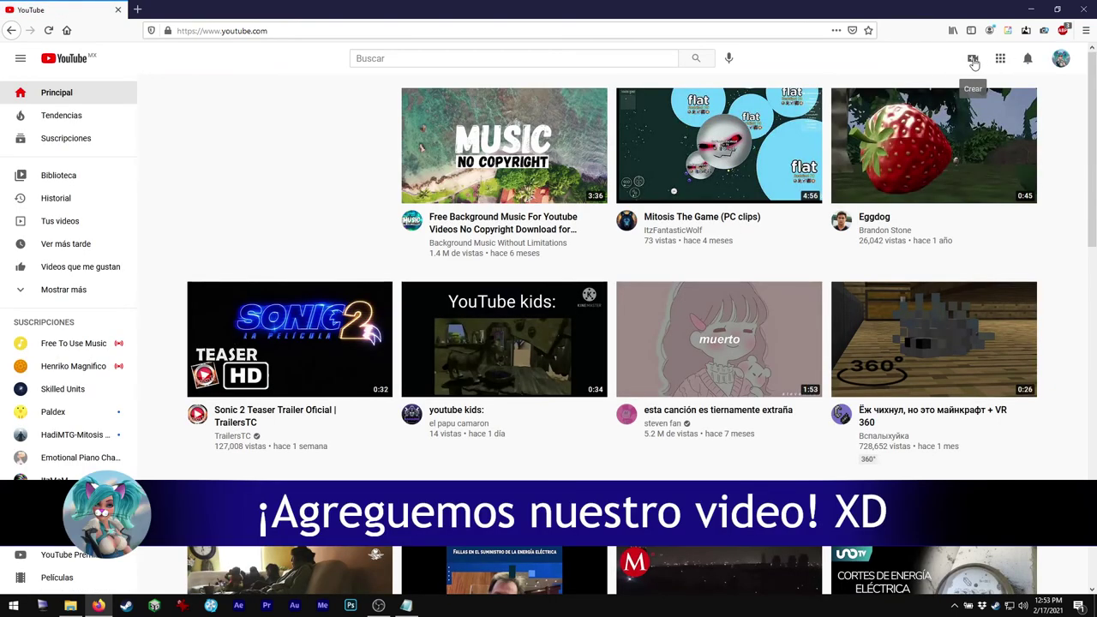
{"action": "left_click", "coordinate": [974, 60]}
{"action": "left_click", "coordinate": [984, 86]}
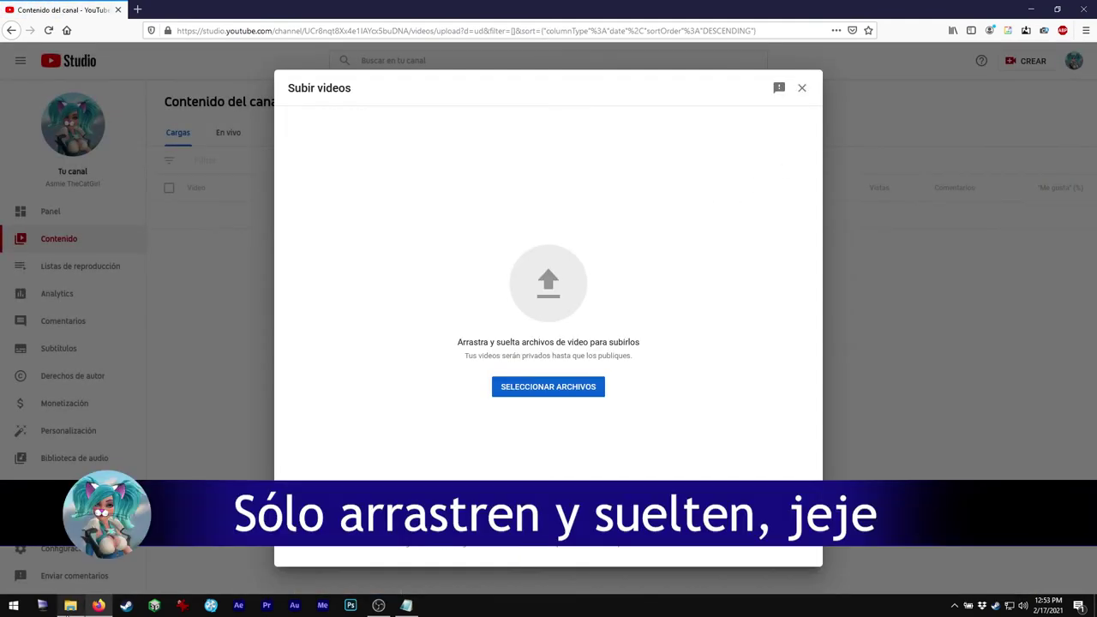
Step: Upload the Upload - Stolen video from the Asmie - Stolen folder and set the Thumbnail JPEG as its custom thumbnail
{"action": "left_click", "coordinate": [71, 605]}
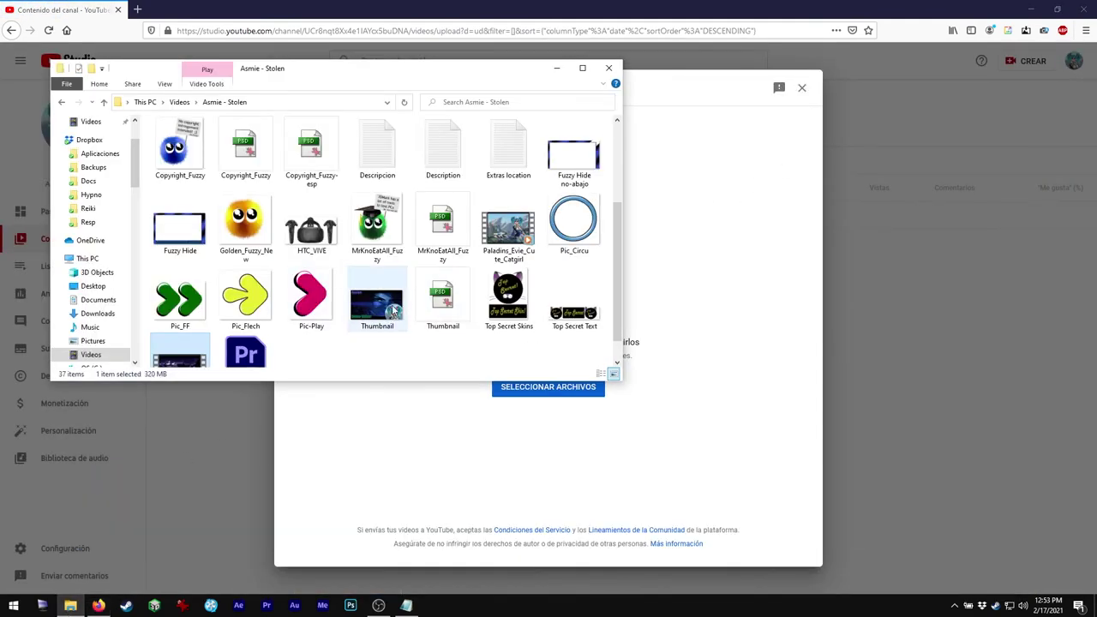
{"action": "scroll", "coordinate": [392, 307], "scroll_direction": "down", "scroll_amount": 1}
{"action": "left_click_drag", "start_coordinate": [183, 345], "coordinate": [454, 437]}
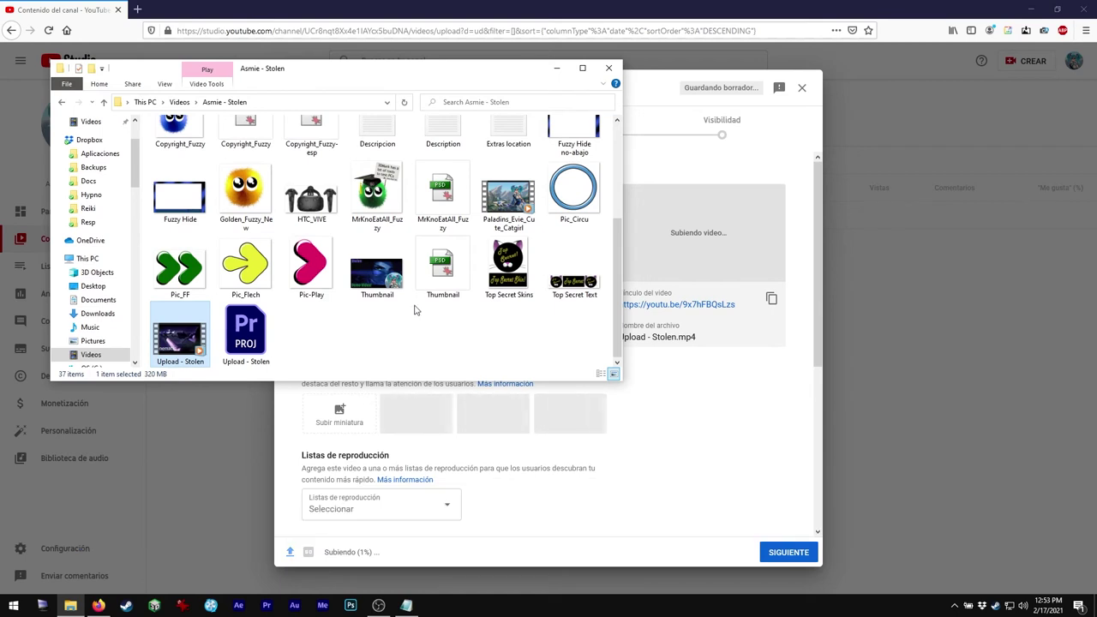
{"action": "left_click_drag", "start_coordinate": [390, 282], "coordinate": [360, 407]}
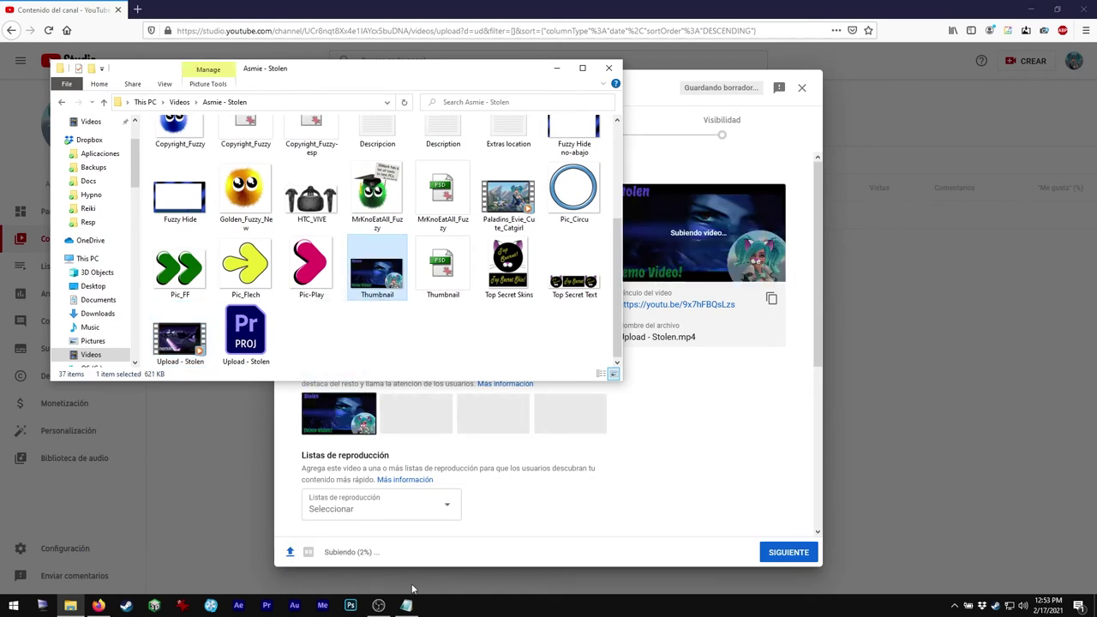
Step: Copy the entire text of the Description file and paste it into the video's description field
{"action": "left_click", "coordinate": [406, 605]}
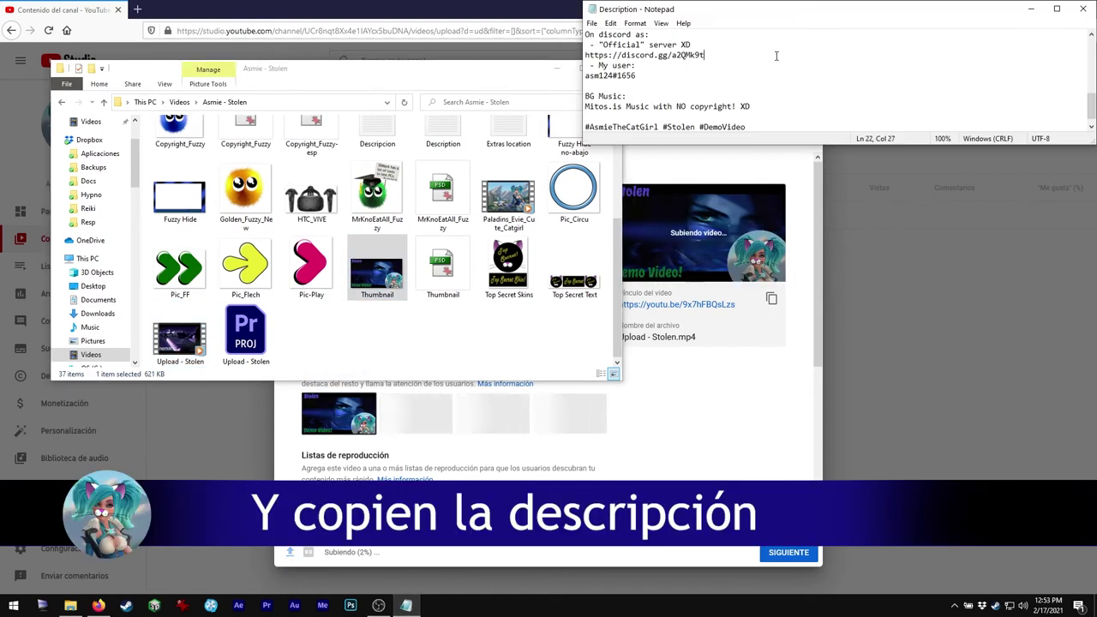
{"action": "key", "text": "ctrl+Home"}
{"action": "key", "text": "ctrl+shift+End"}
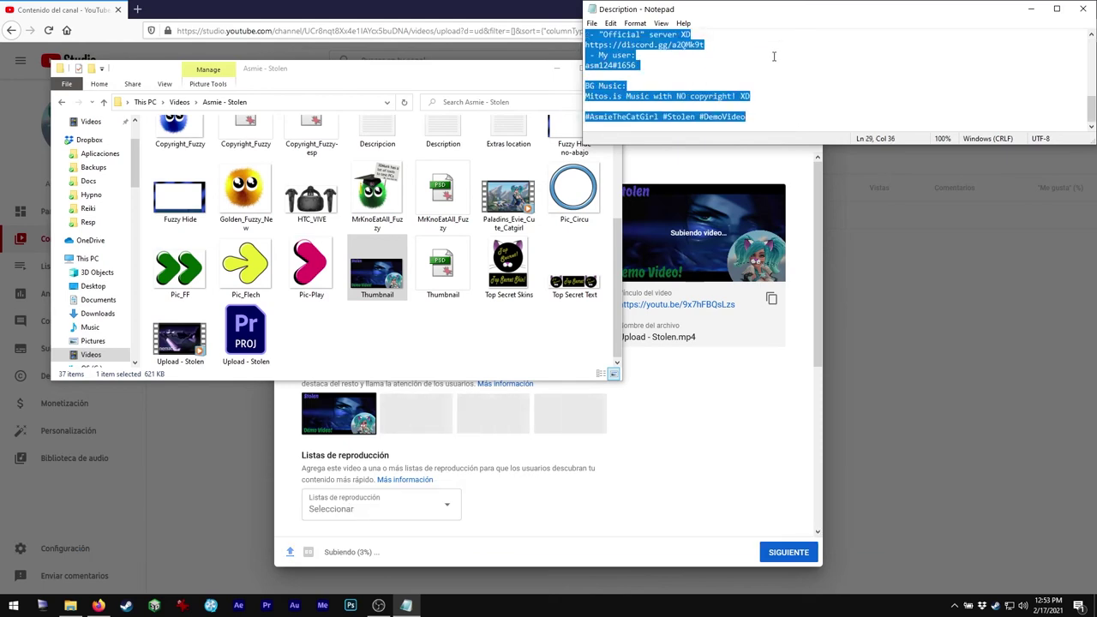
{"action": "left_click", "coordinate": [742, 443]}
{"action": "left_click", "coordinate": [431, 267]}
{"action": "key", "text": "ctrl+v"}
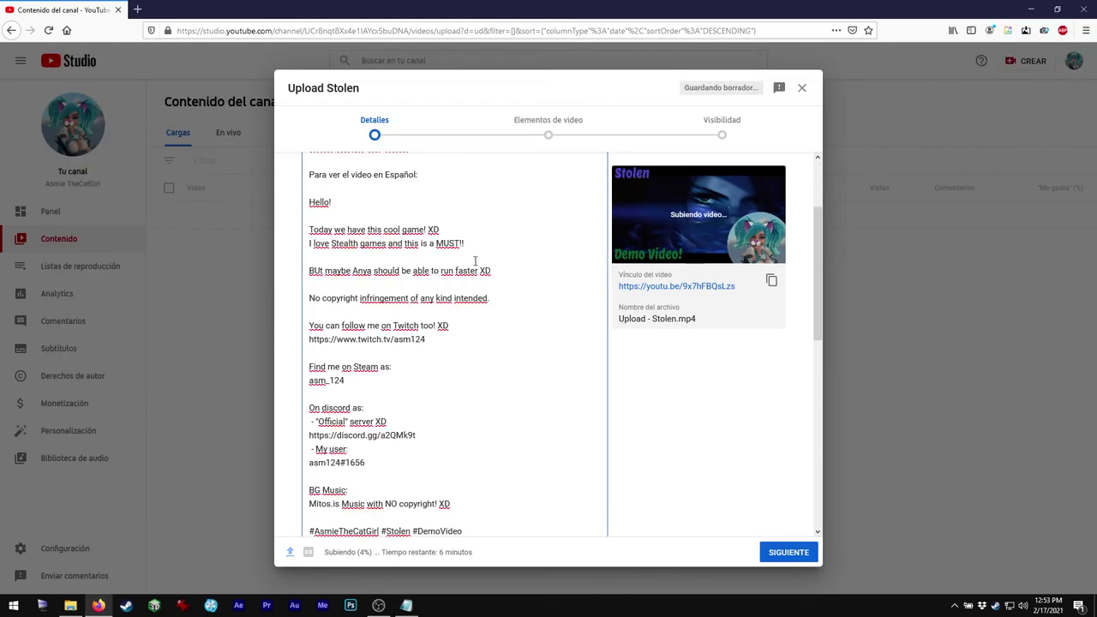
Step: Move the line "Asmie The Cat Girl: Stolen (Demo Video!)" from the description into the video title, and remove the blank lines left above the description
{"action": "scroll", "coordinate": [475, 261], "scroll_direction": "up", "scroll_amount": 3}
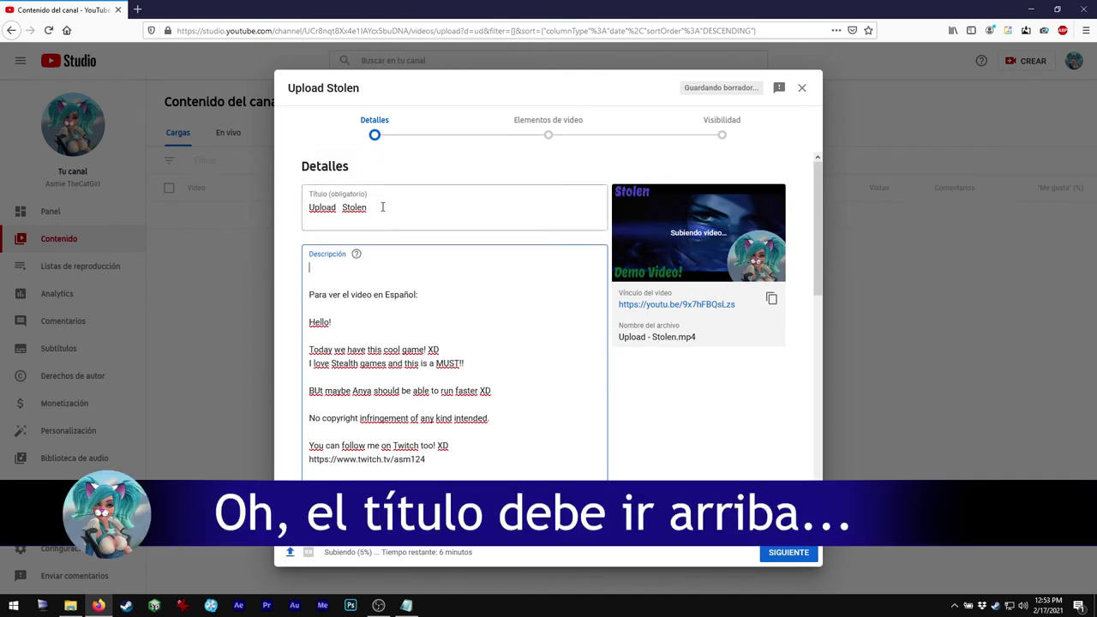
{"action": "left_click_drag", "start_coordinate": [382, 206], "coordinate": [265, 208]}
{"action": "left_click", "coordinate": [433, 282]}
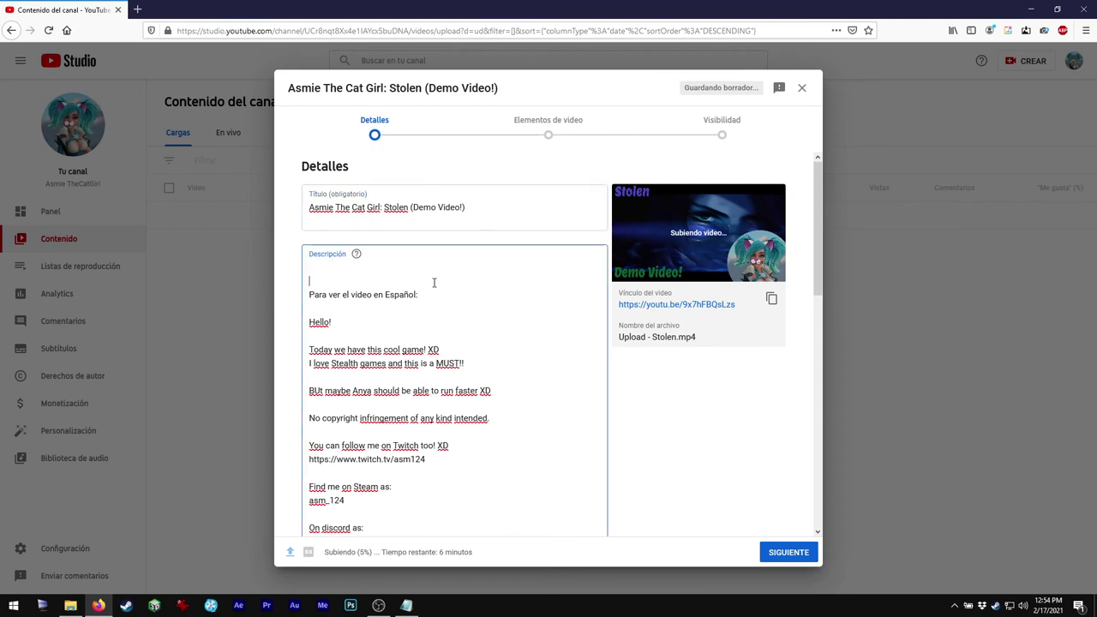
{"action": "key", "text": "Delete"}
{"action": "key", "text": "BackSpace"}
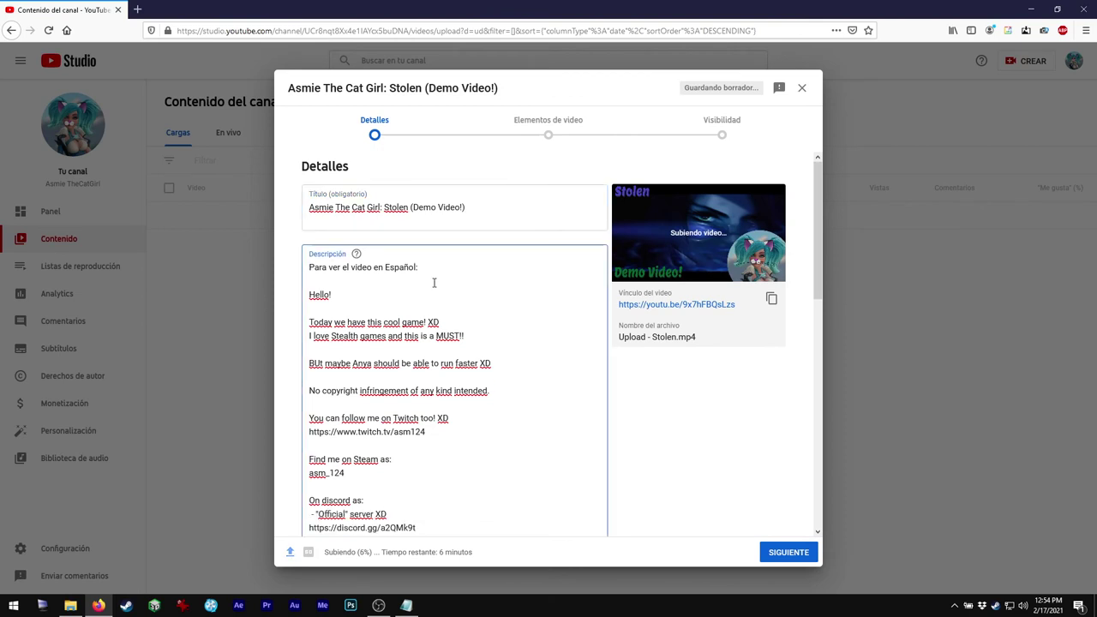
Step: Look through the available playlists for the video and close the list without choosing one
{"action": "scroll", "coordinate": [680, 442], "scroll_direction": "down", "scroll_amount": 10}
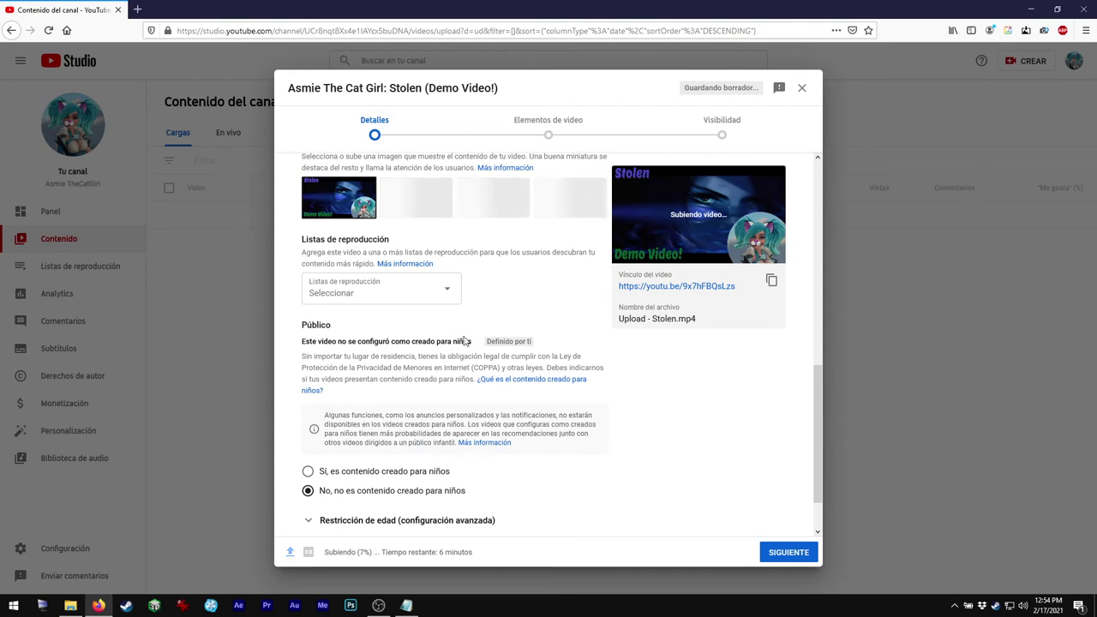
{"action": "left_click", "coordinate": [448, 296]}
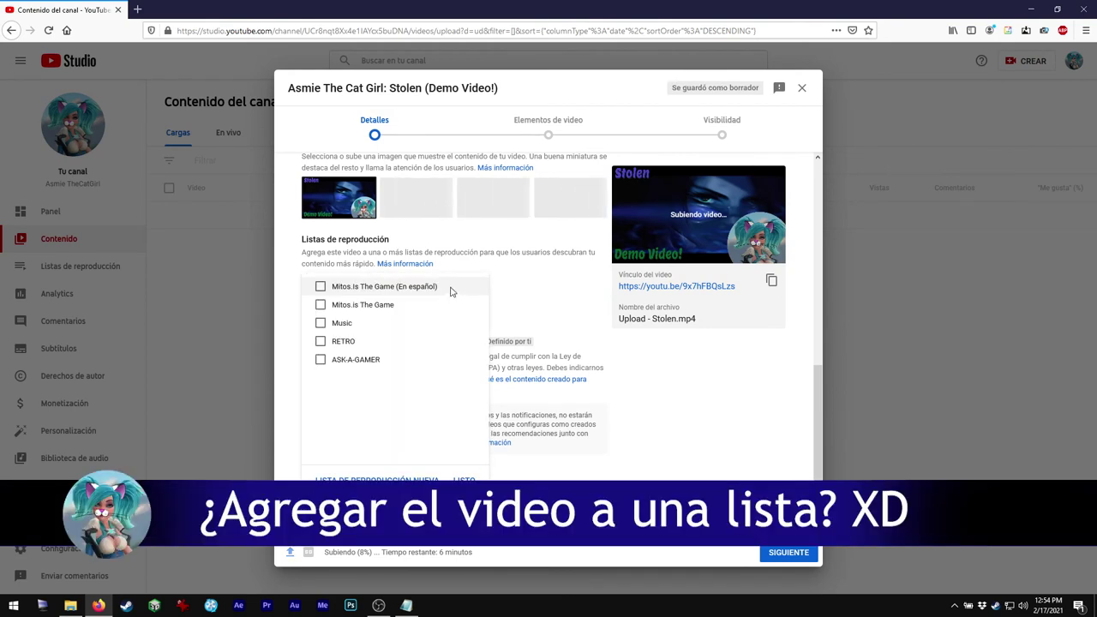
{"action": "left_click", "coordinate": [744, 414]}
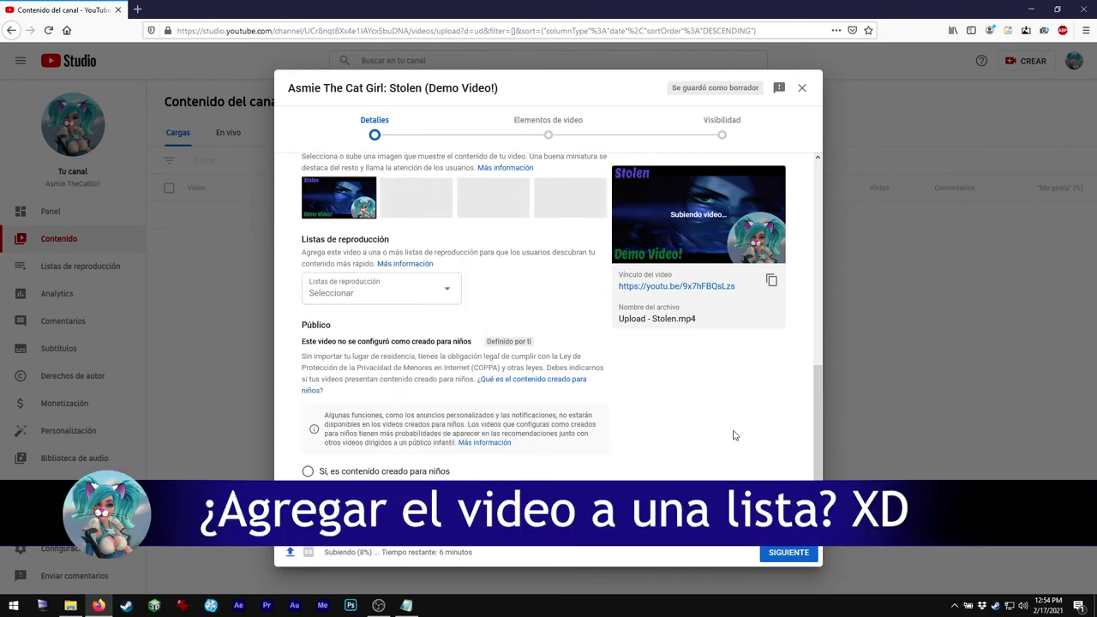
Step: Expand the advanced age restriction settings and review the options for the video
{"action": "scroll", "coordinate": [686, 435], "scroll_direction": "down", "scroll_amount": 2}
{"action": "left_click", "coordinate": [421, 467]}
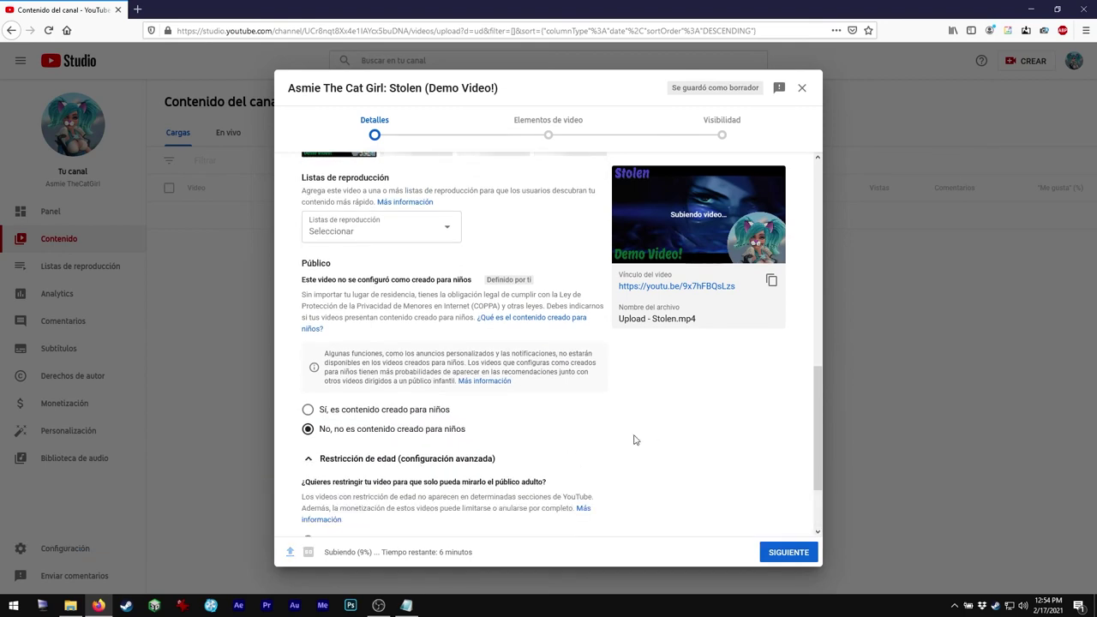
{"action": "scroll", "coordinate": [631, 440], "scroll_direction": "down", "scroll_amount": 3}
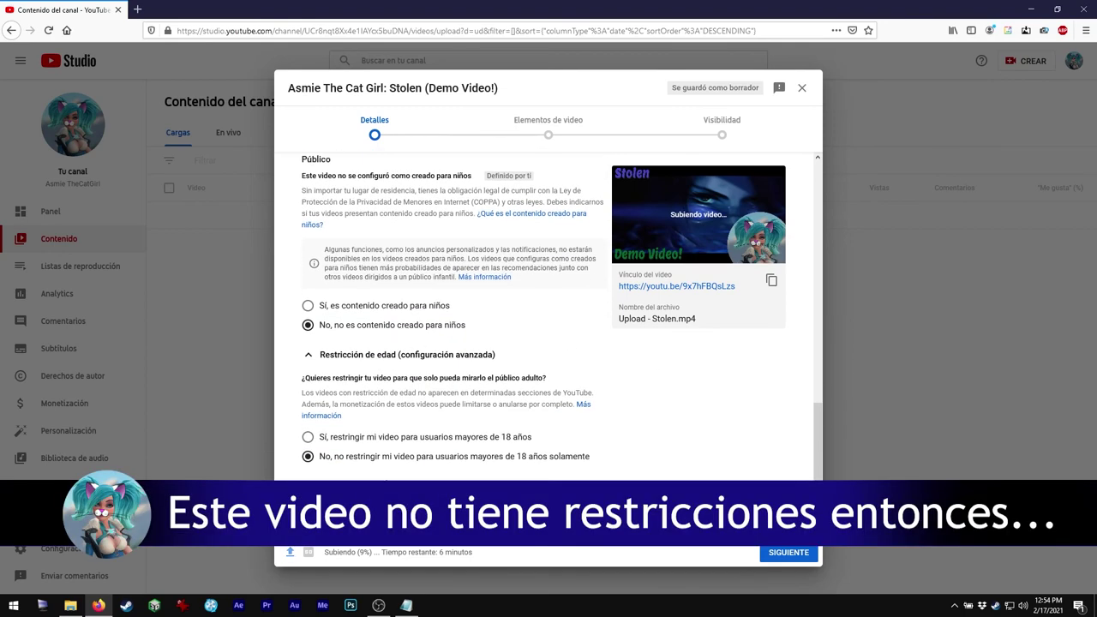
Step: Continue past the details and video elements stages without adding an end screen or cards, and set the video's visibility to Privado
{"action": "scroll", "coordinate": [677, 411], "scroll_direction": "up", "scroll_amount": 5}
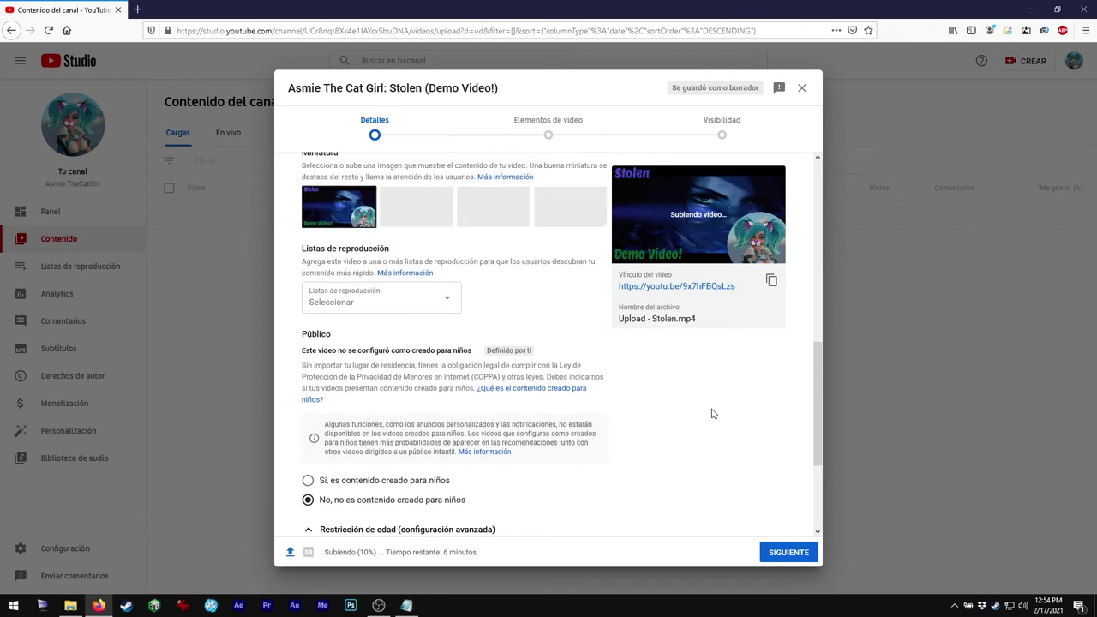
{"action": "scroll", "coordinate": [711, 414], "scroll_direction": "up", "scroll_amount": 12}
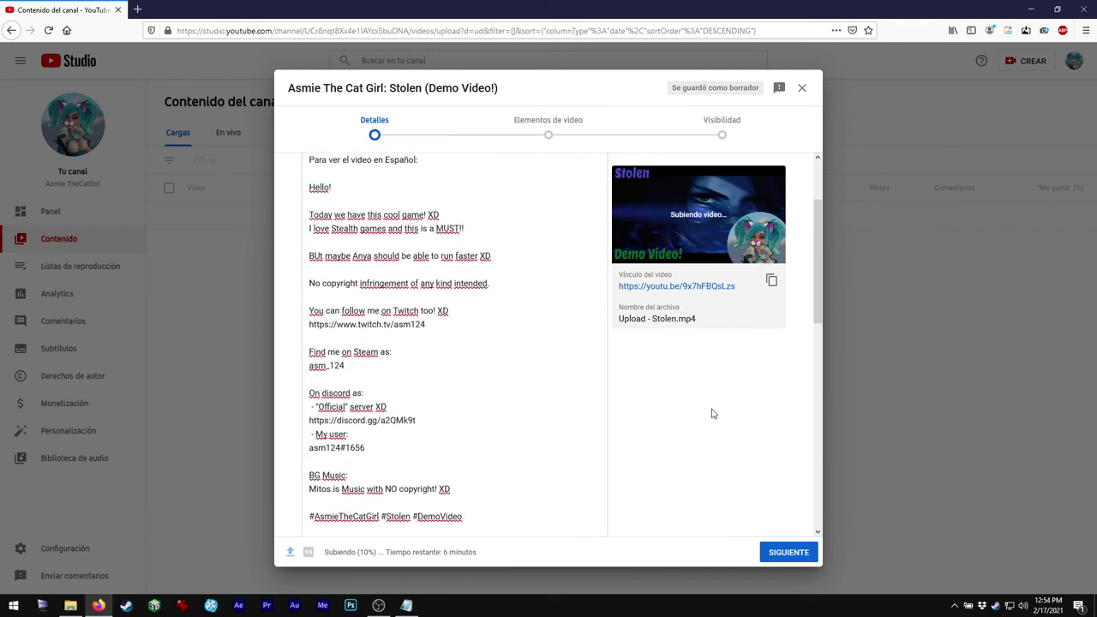
{"action": "scroll", "coordinate": [712, 414], "scroll_direction": "down", "scroll_amount": 2}
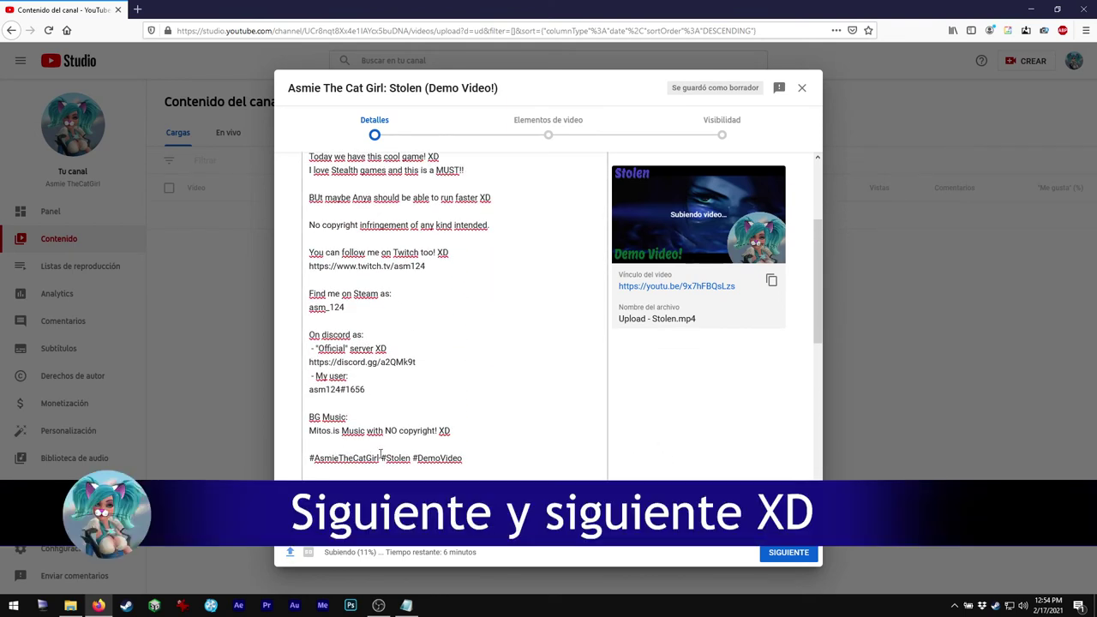
{"action": "left_click", "coordinate": [790, 551]}
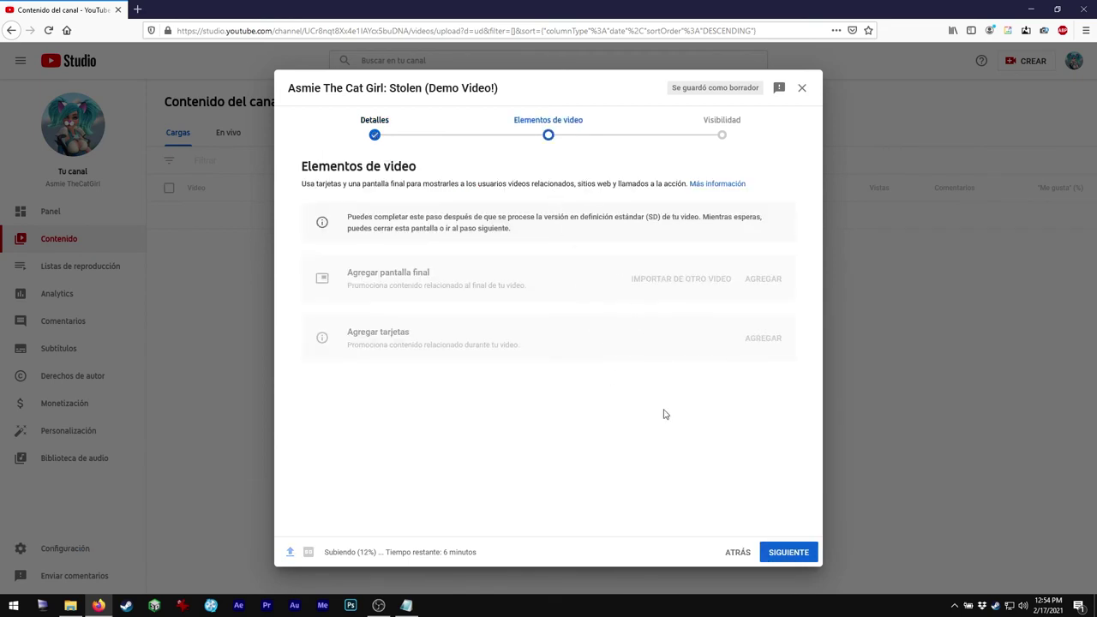
{"action": "left_click", "coordinate": [789, 553]}
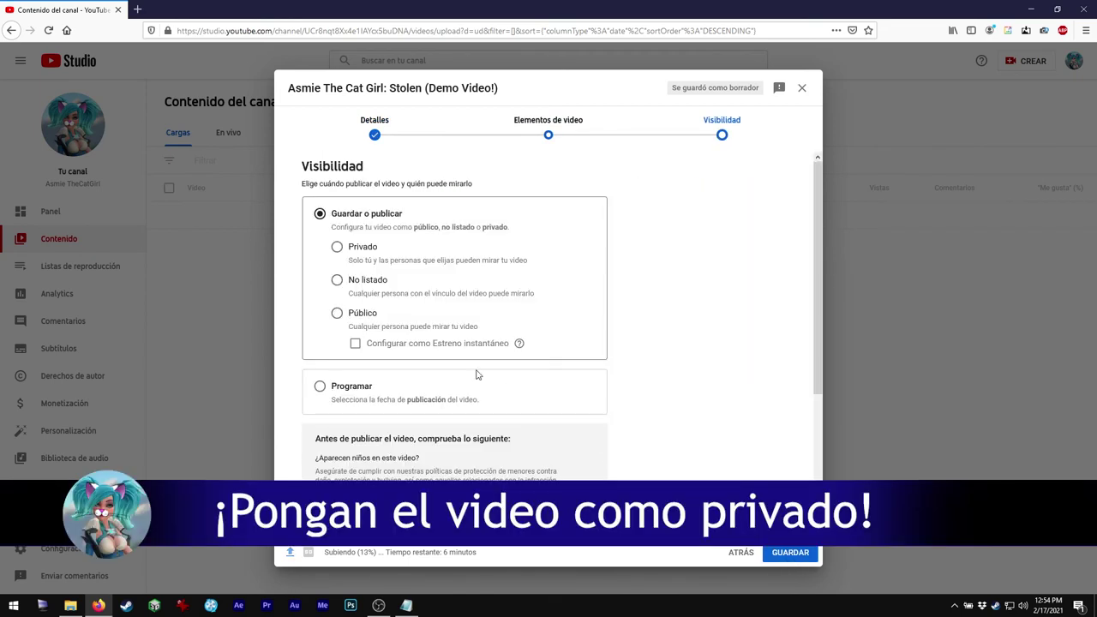
{"action": "left_click", "coordinate": [359, 252]}
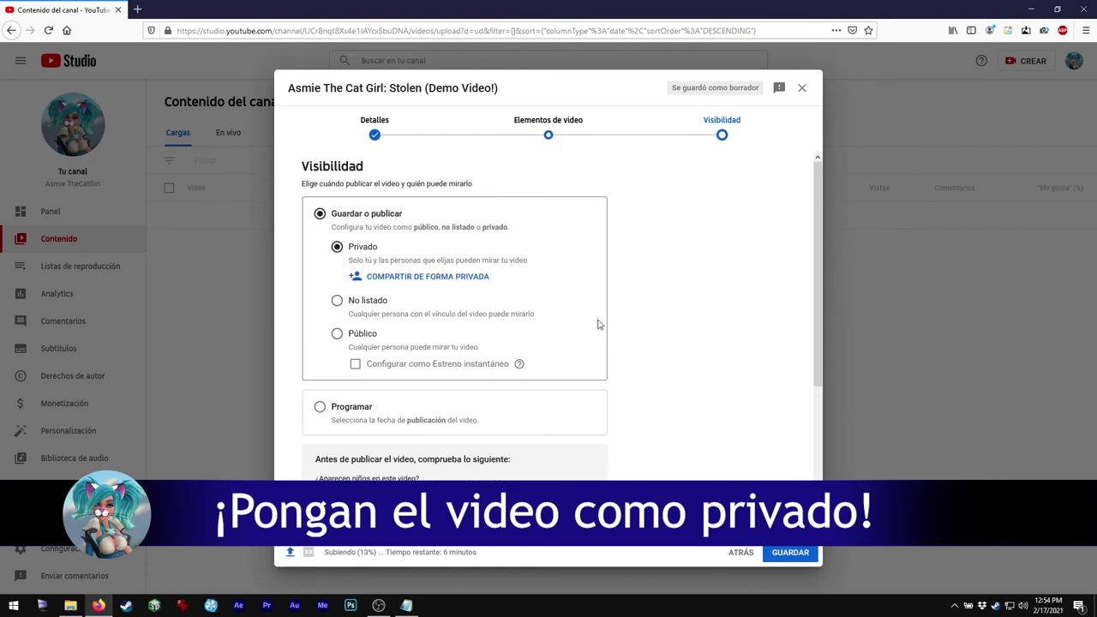
Step: Copy the video's link and paste it on a new line below "Para ver el video en Español:" in the Description file in Notepad
{"action": "scroll", "coordinate": [656, 329], "scroll_direction": "down", "scroll_amount": 3}
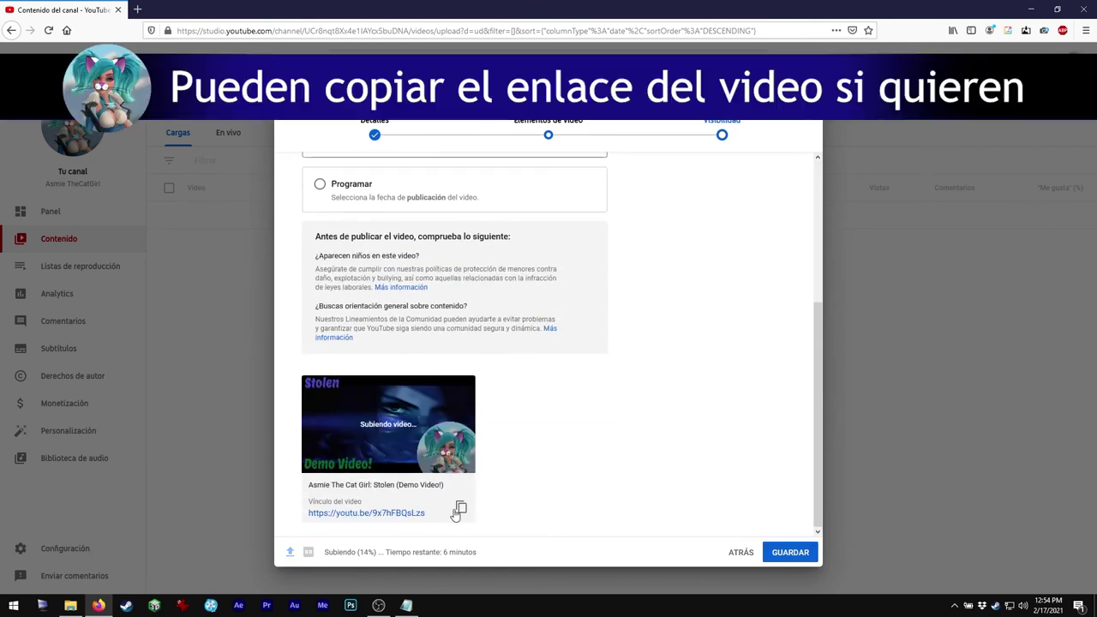
{"action": "left_click", "coordinate": [461, 507]}
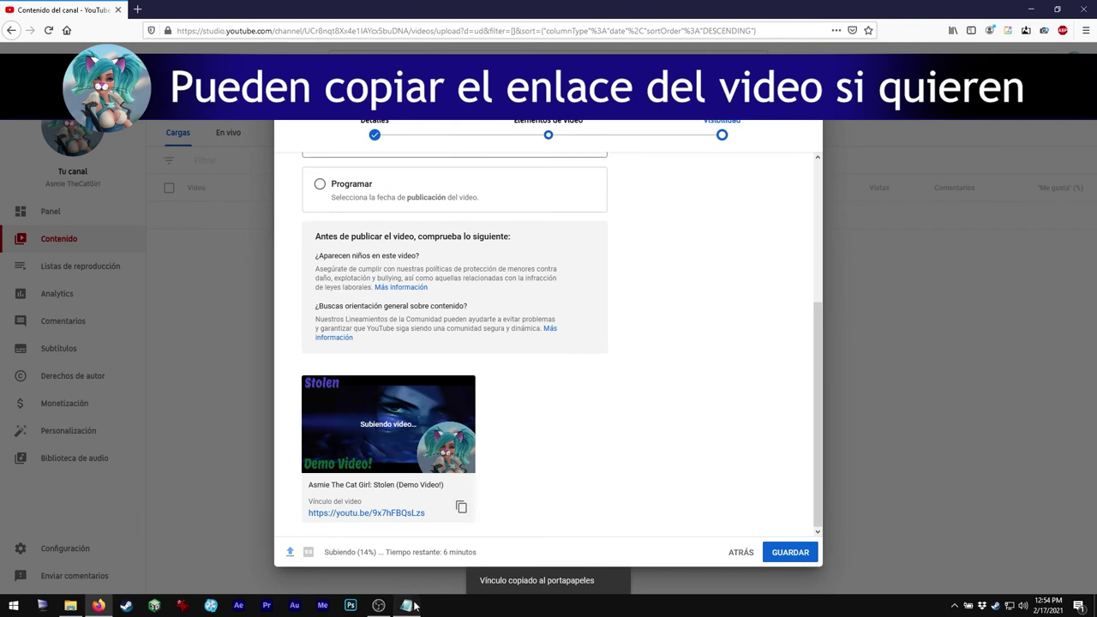
{"action": "left_click", "coordinate": [406, 605]}
{"action": "left_click", "coordinate": [802, 99]}
{"action": "scroll", "coordinate": [803, 99], "scroll_direction": "down", "scroll_amount": 3}
{"action": "scroll", "coordinate": [802, 100], "scroll_direction": "up", "scroll_amount": 3}
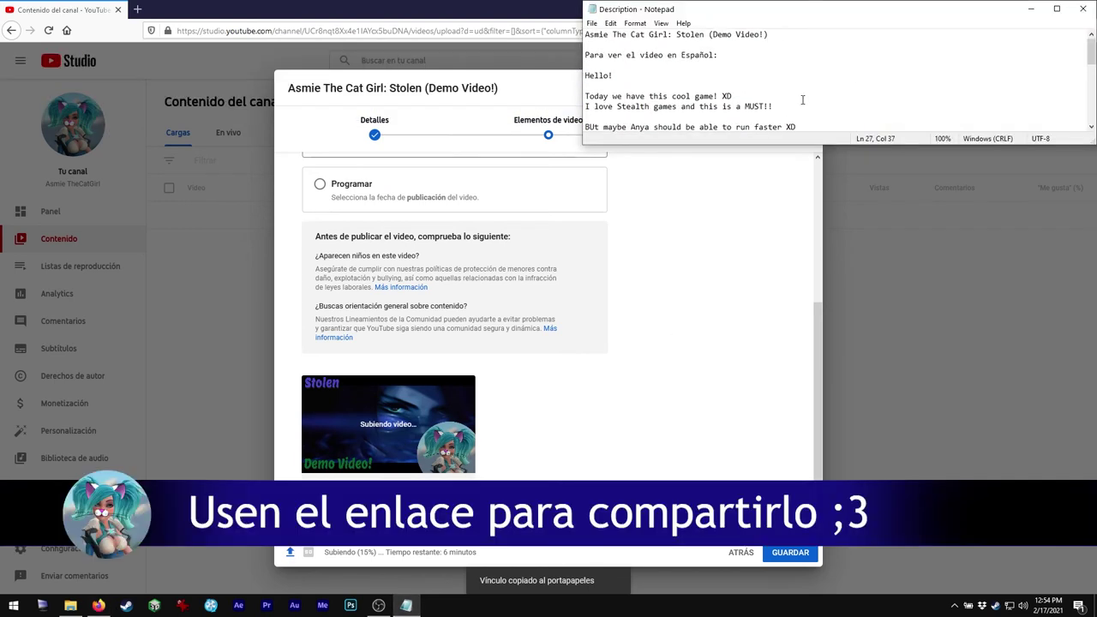
{"action": "left_click", "coordinate": [759, 58]}
{"action": "key", "text": "Return"}
{"action": "key", "text": "ctrl+v"}
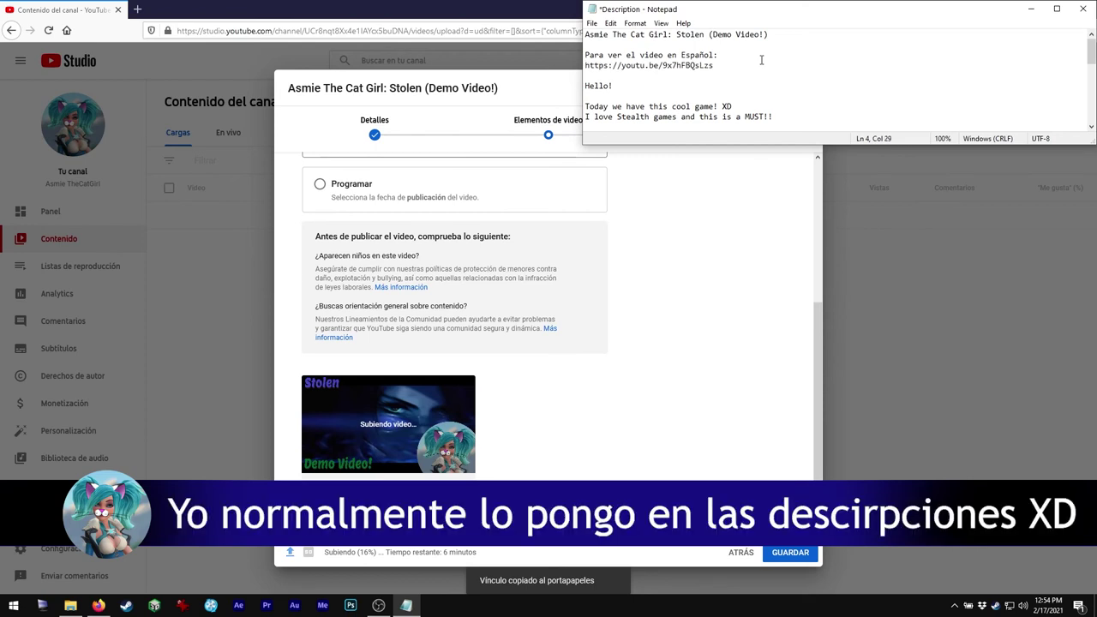